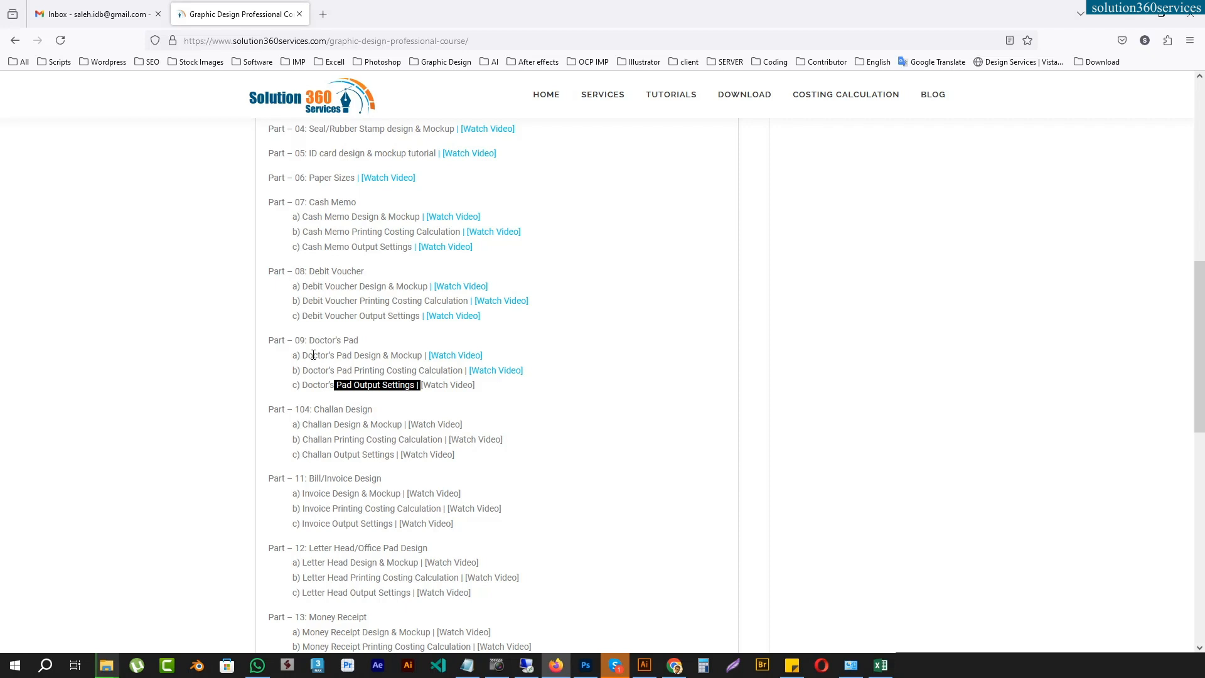
- Open the Adobe Illustrator Tutorials page in a new browser tab and browse its Design & Output Settings section
drag(313, 356, 378, 353)
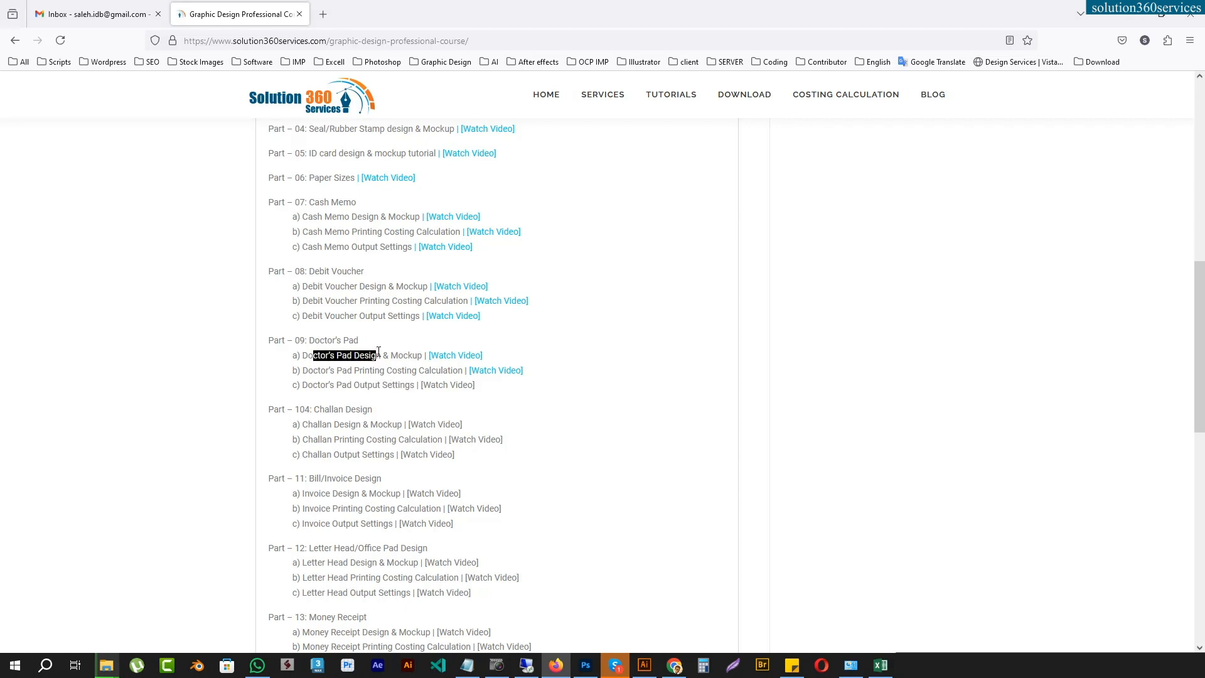
drag(329, 367, 387, 385)
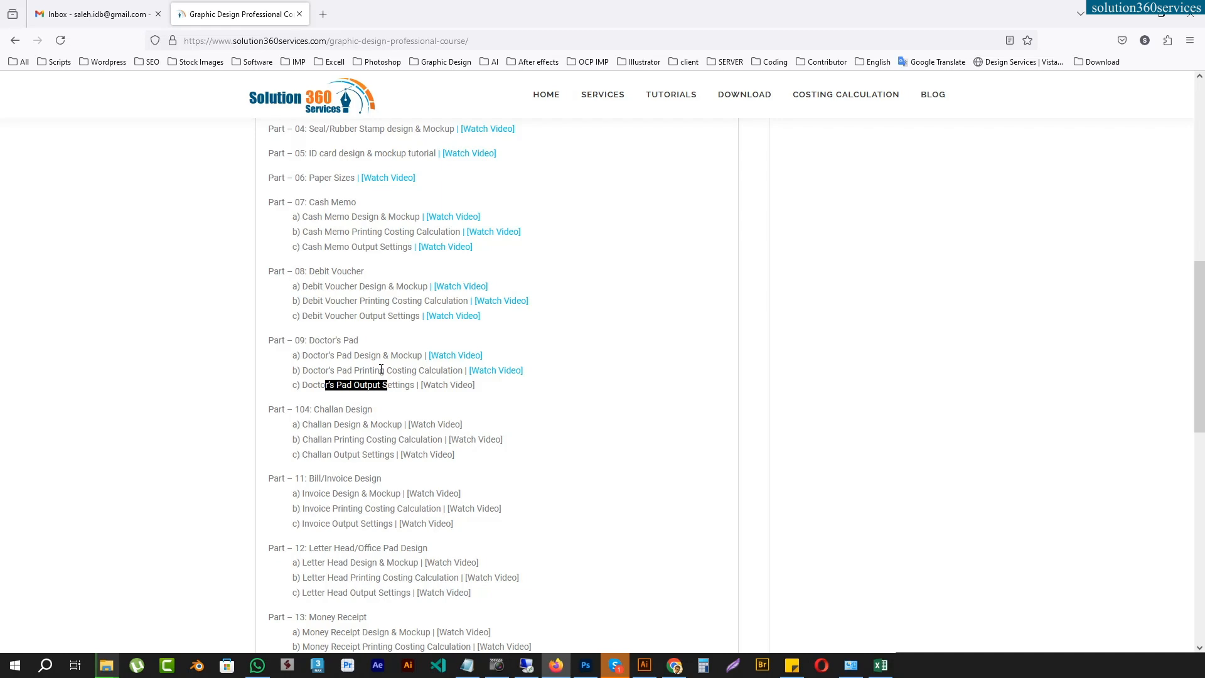
scroll(634, 389, up, 10)
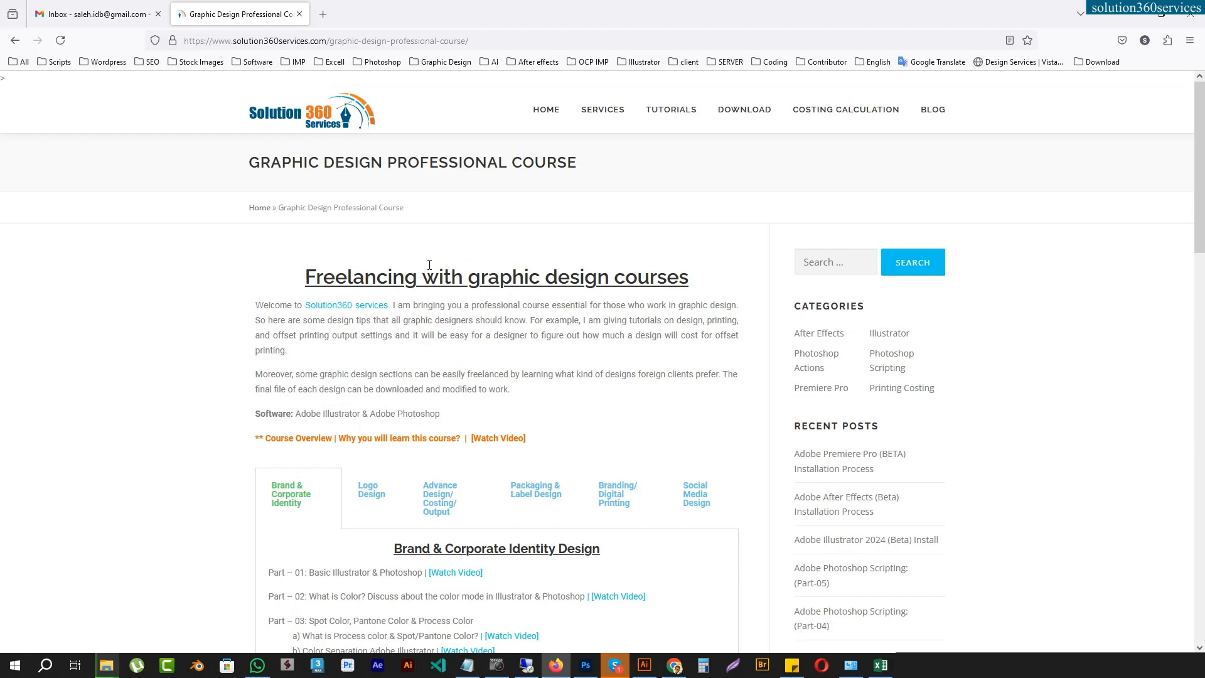
middle_click(680, 177)
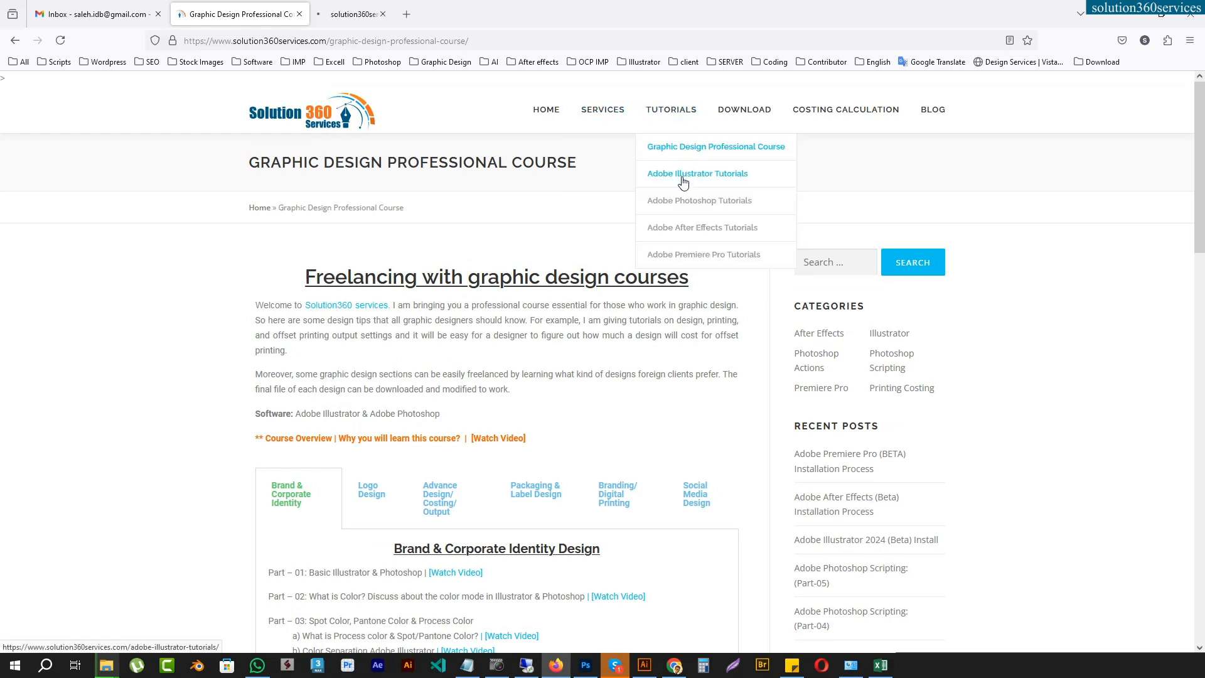
click(362, 19)
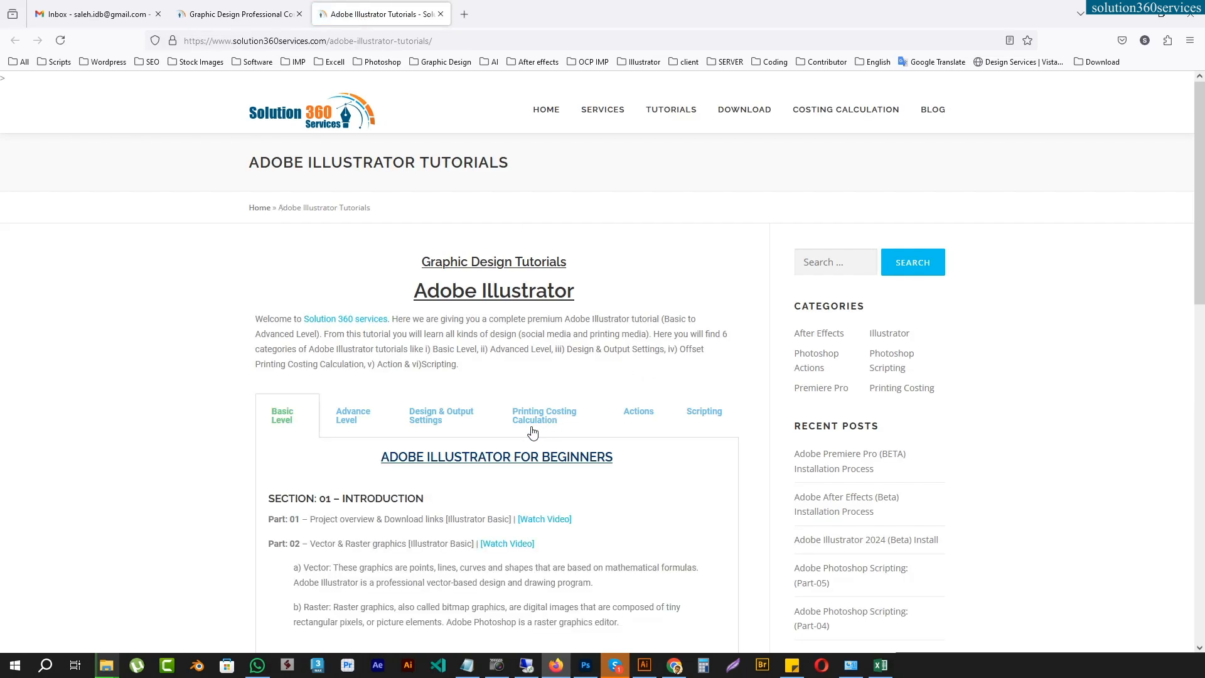
click(436, 417)
scroll(616, 424, down, 4)
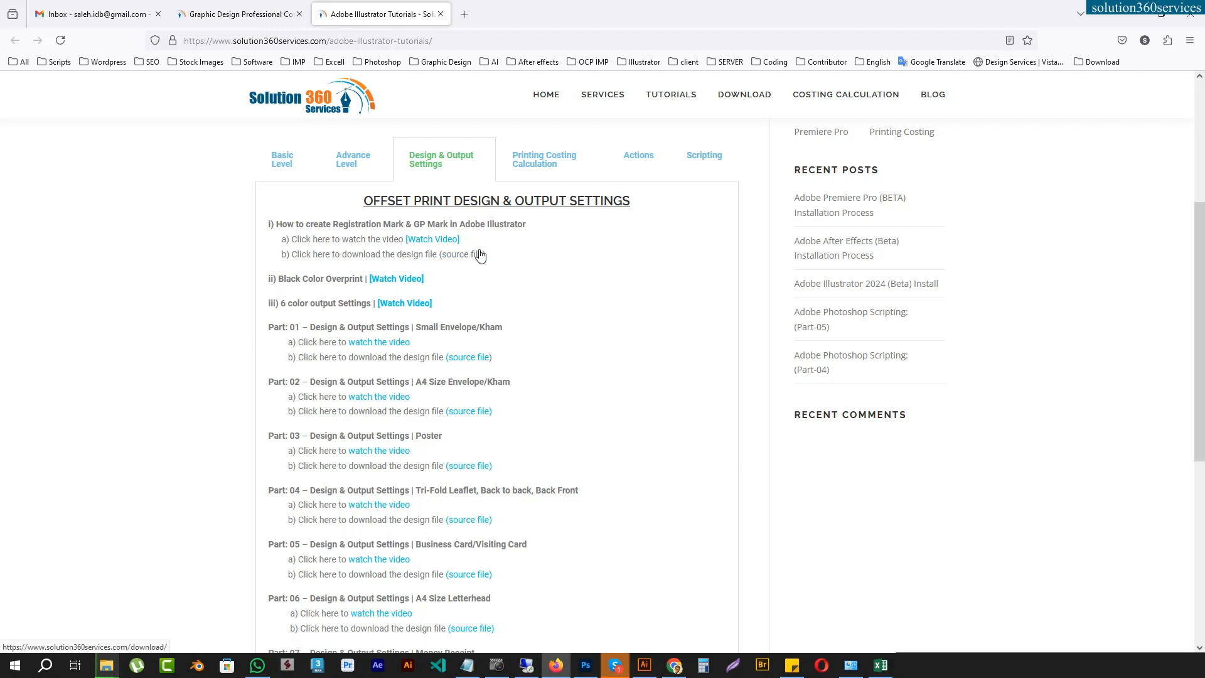
- Open the site's Download page and look over the free design and output setting downloads
click(752, 96)
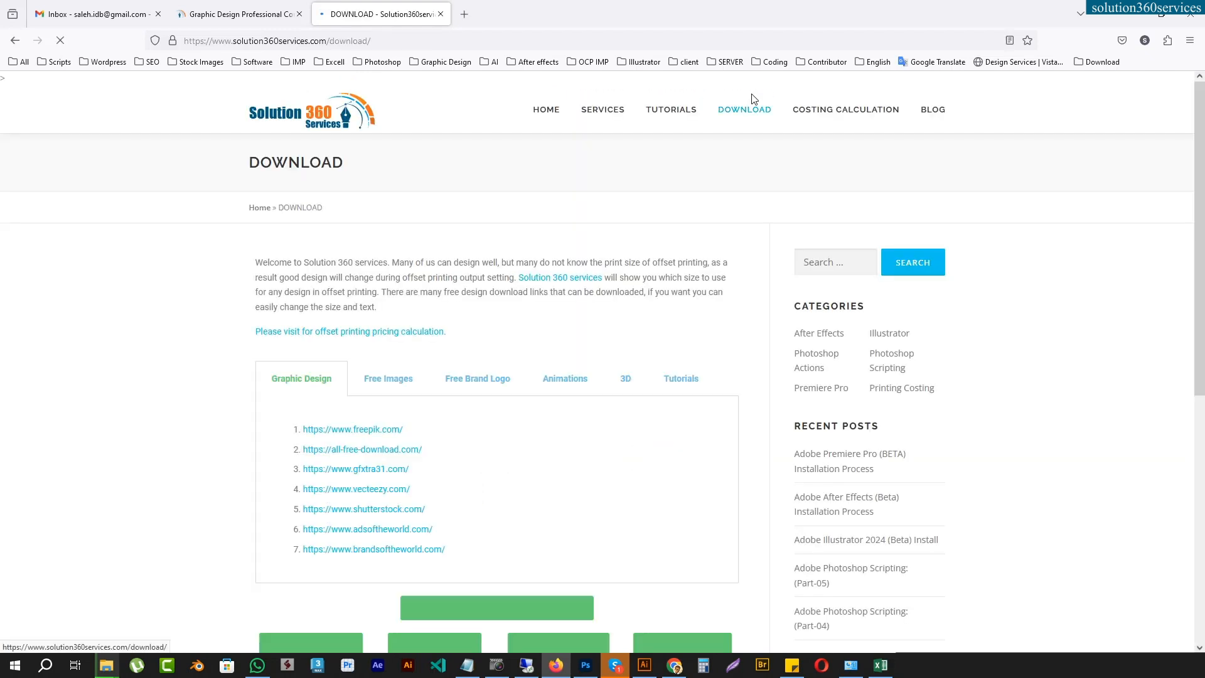
scroll(530, 352, down, 5)
scroll(527, 356, up, 3)
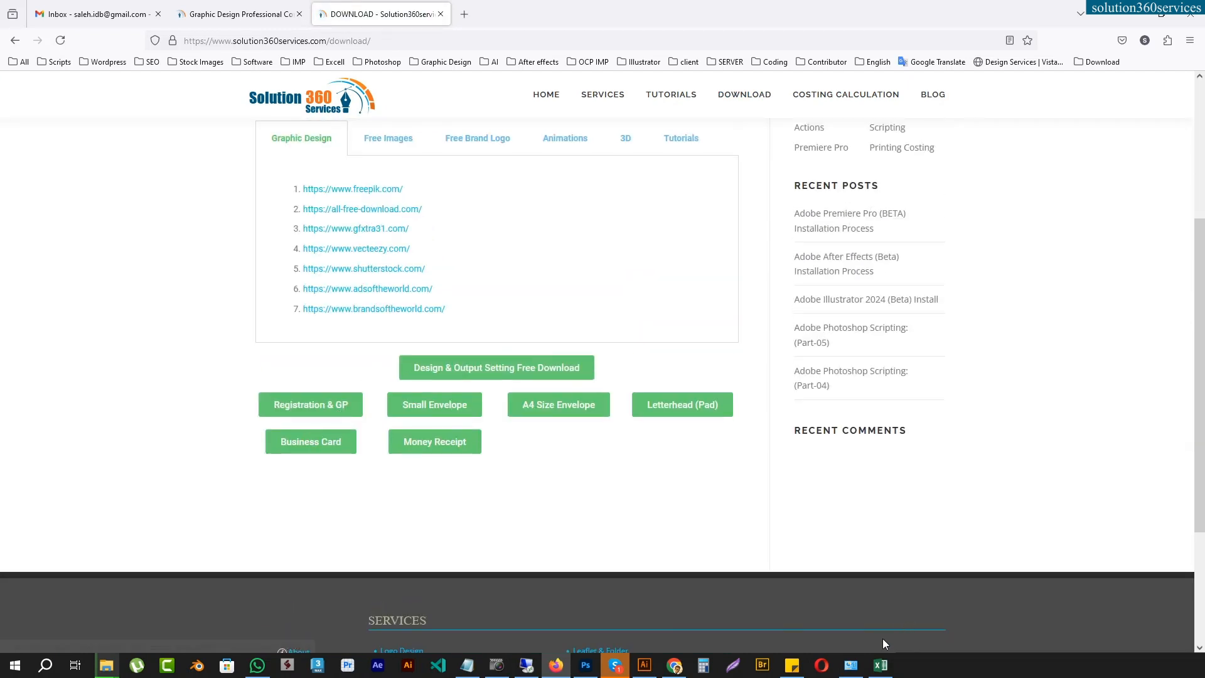
- Switch to Illustrator, view the Registration Mark.pdf document, and bring up the Doctor's Pad.ai document
click(644, 665)
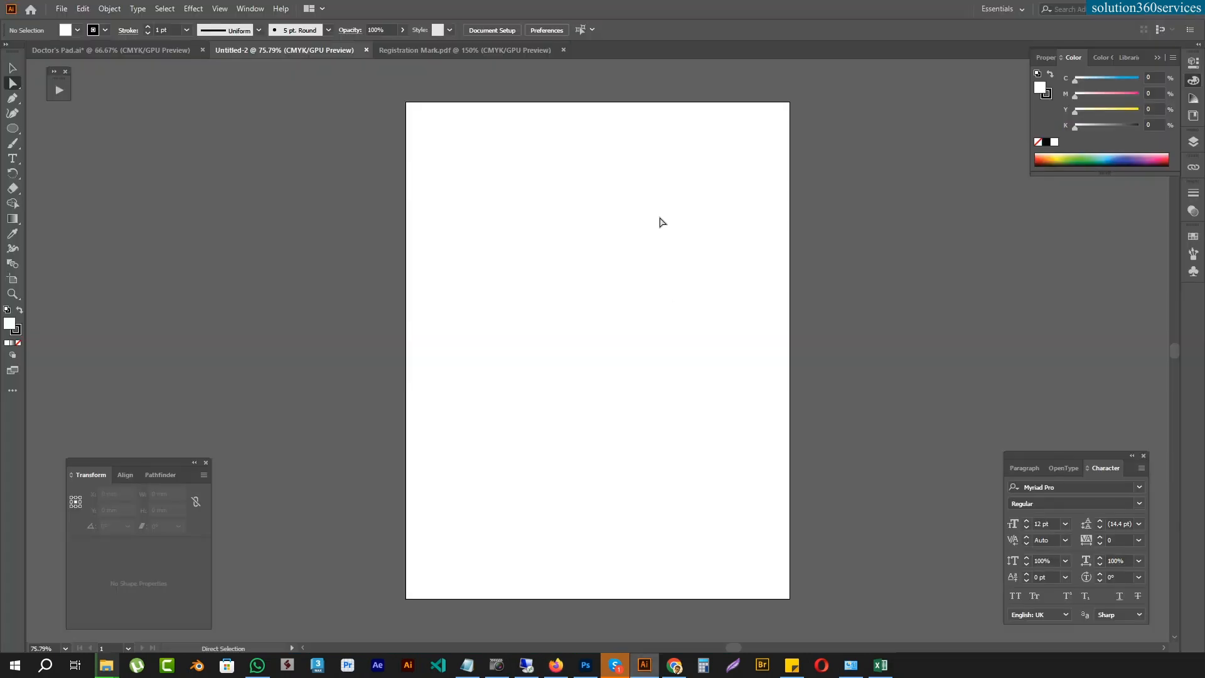
click(431, 50)
key(ctrl+y)
key(ctrl+y)
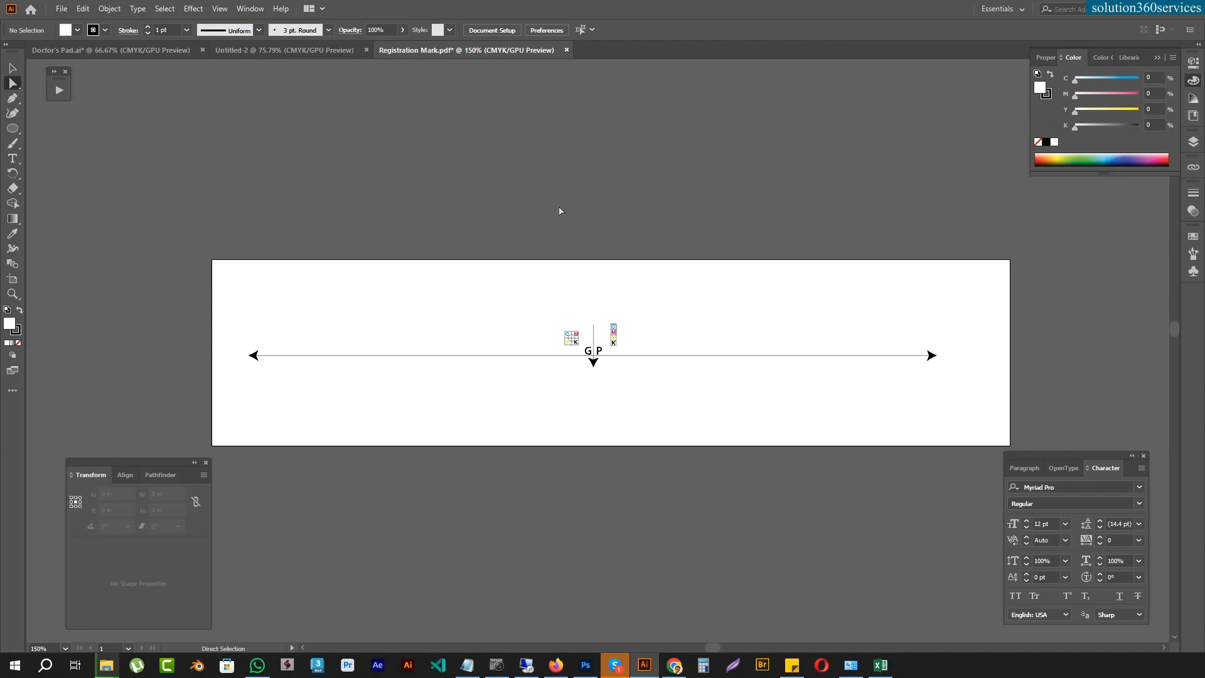
click(86, 50)
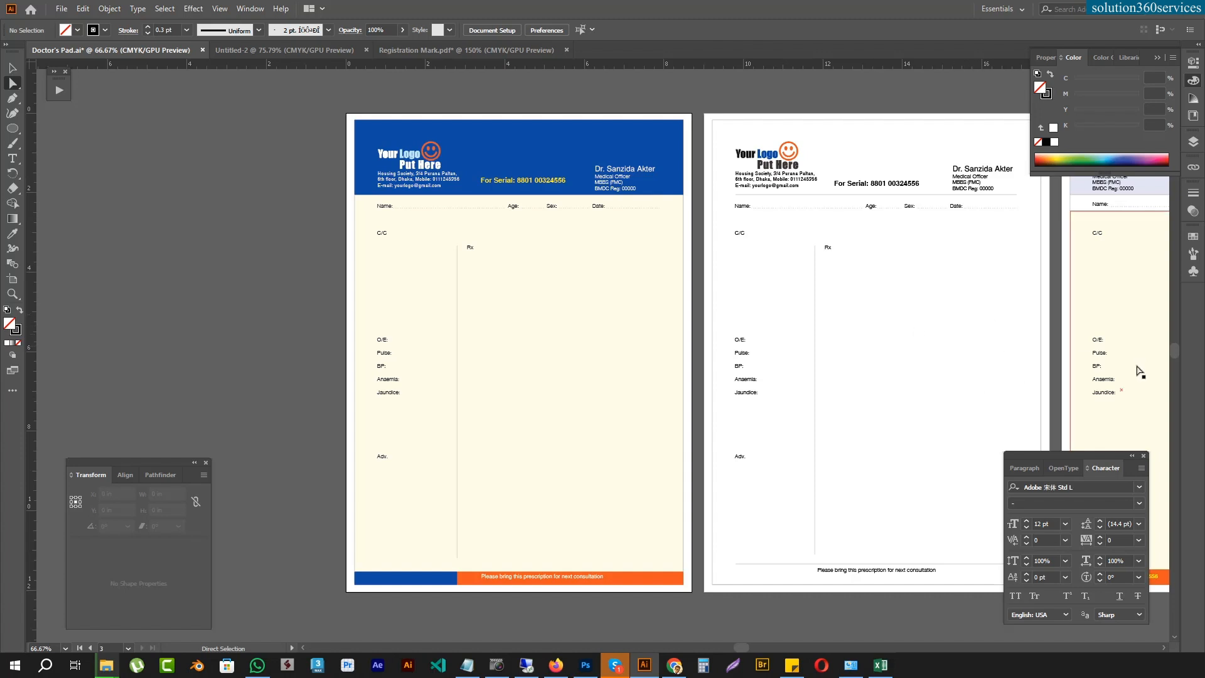
click(1043, 268)
click(721, 97)
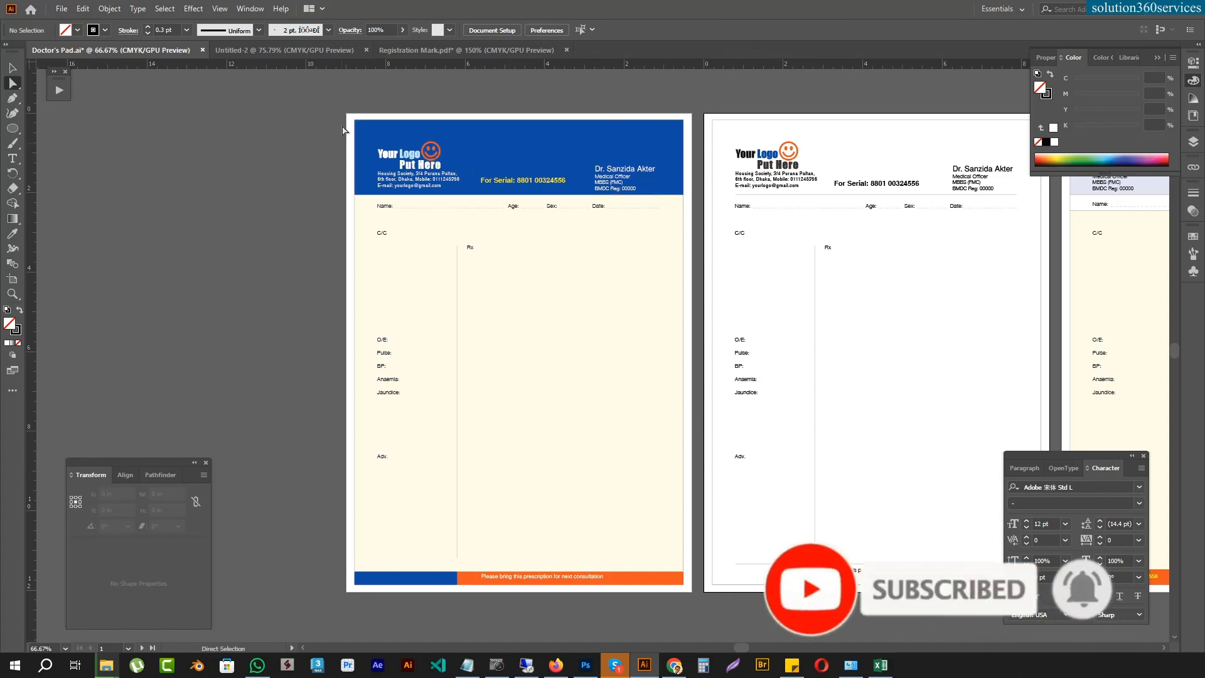
click(409, 470)
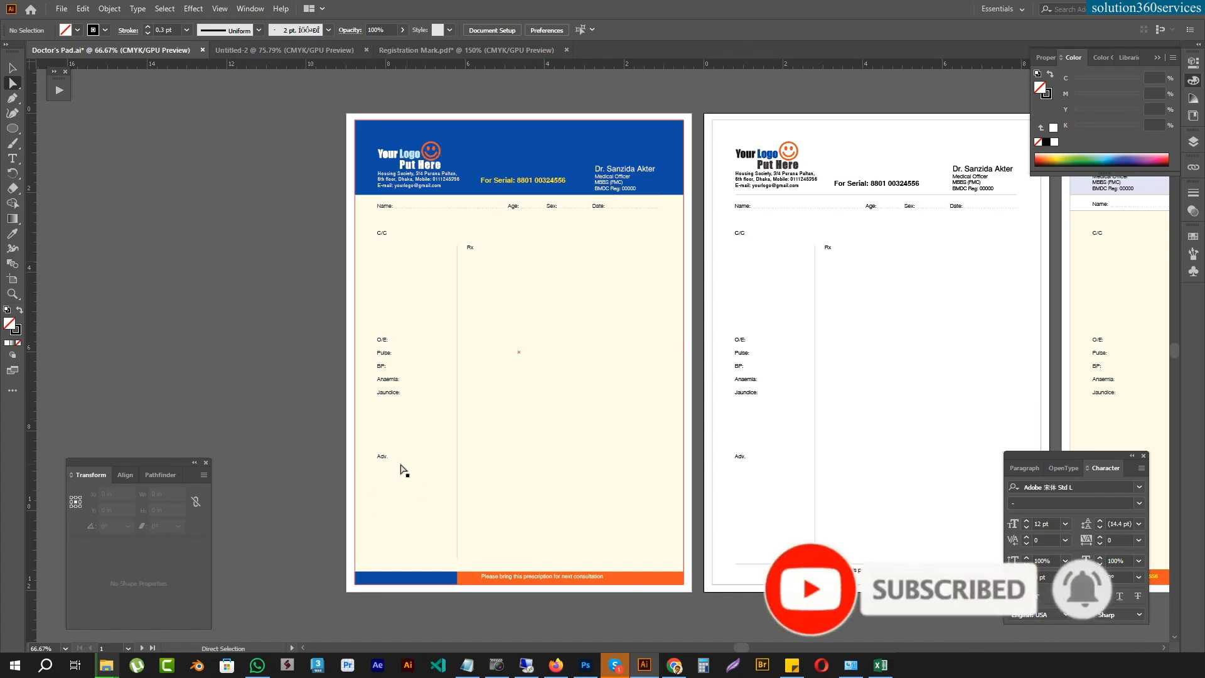
click(229, 207)
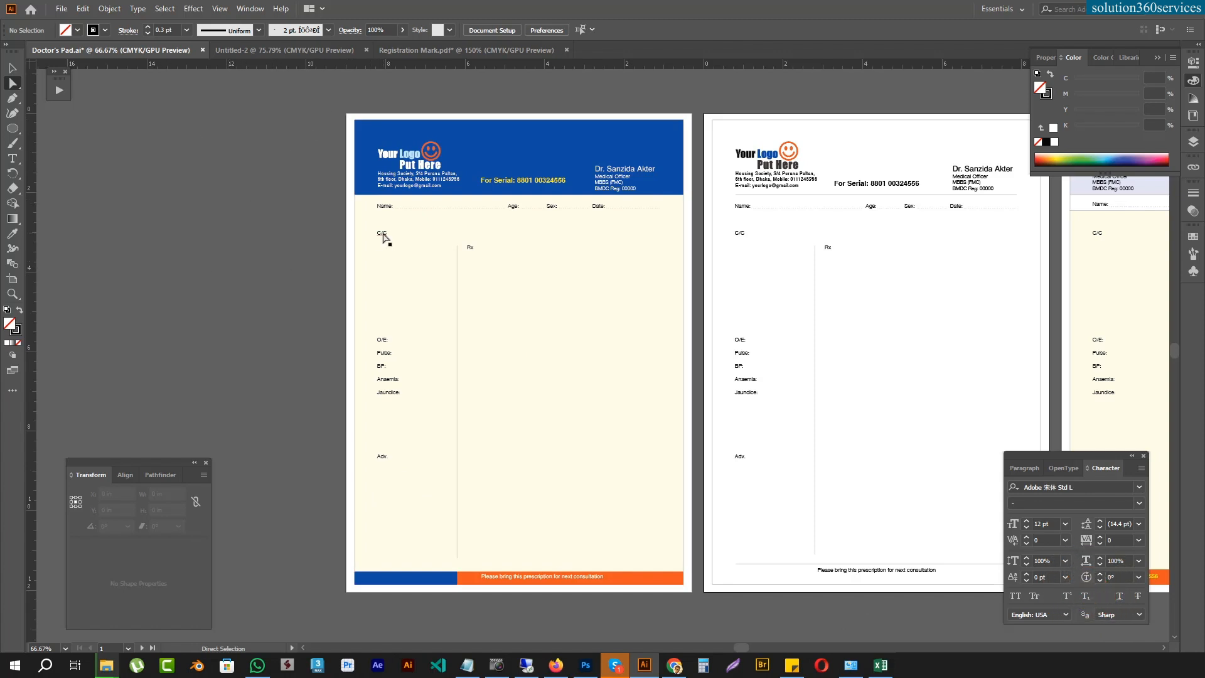
click(646, 525)
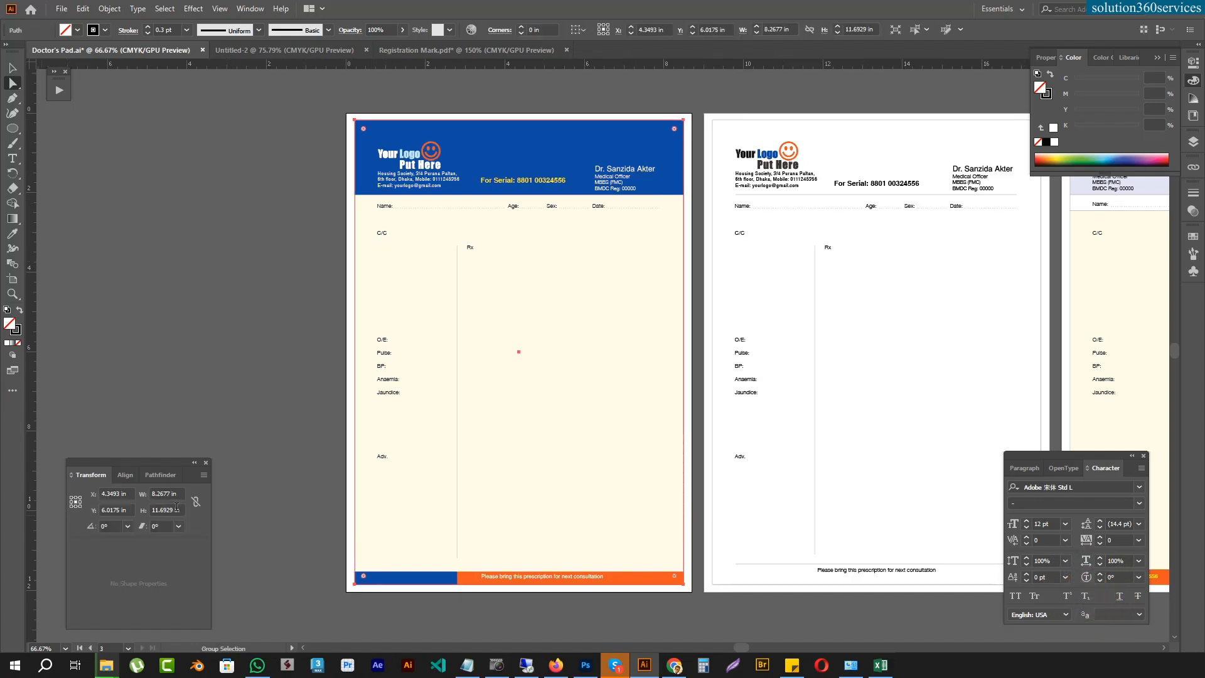
- Center the footer text vertically on the orange bar by giving it the bar's Y position of 11.7004 in
drag(398, 530, 366, 487)
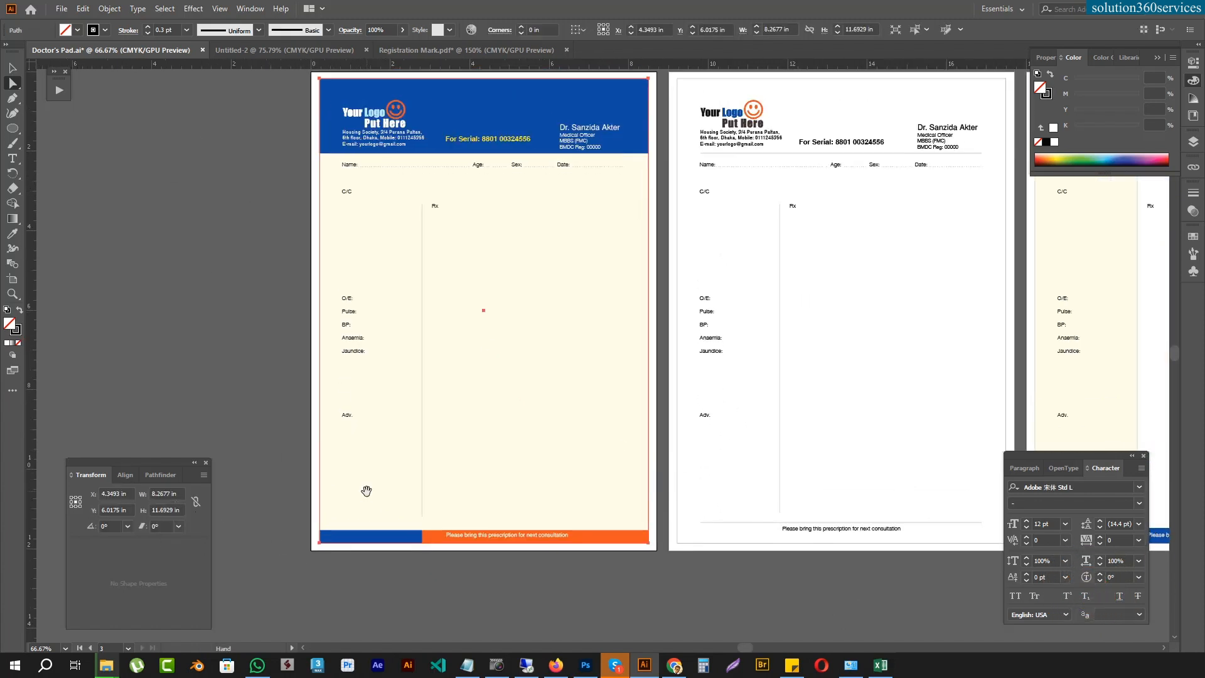
drag(440, 562, 657, 431)
drag(634, 533, 664, 457)
click(499, 427)
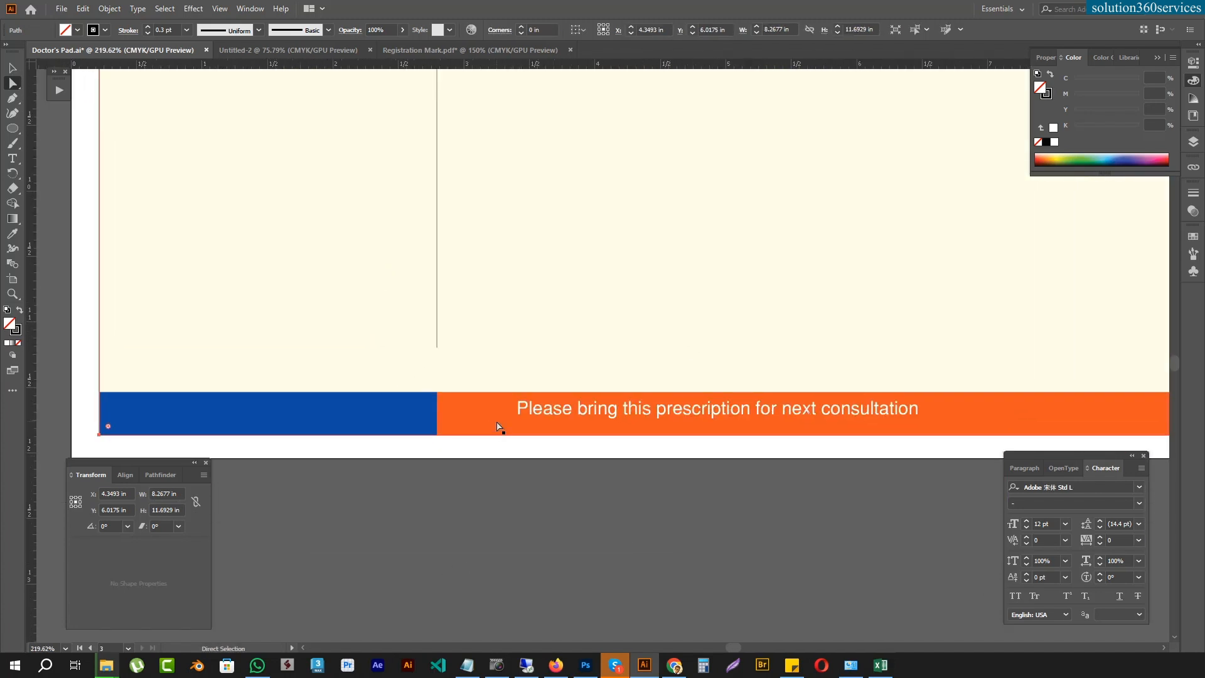
click(96, 511)
key(ctrl+c)
click(562, 398)
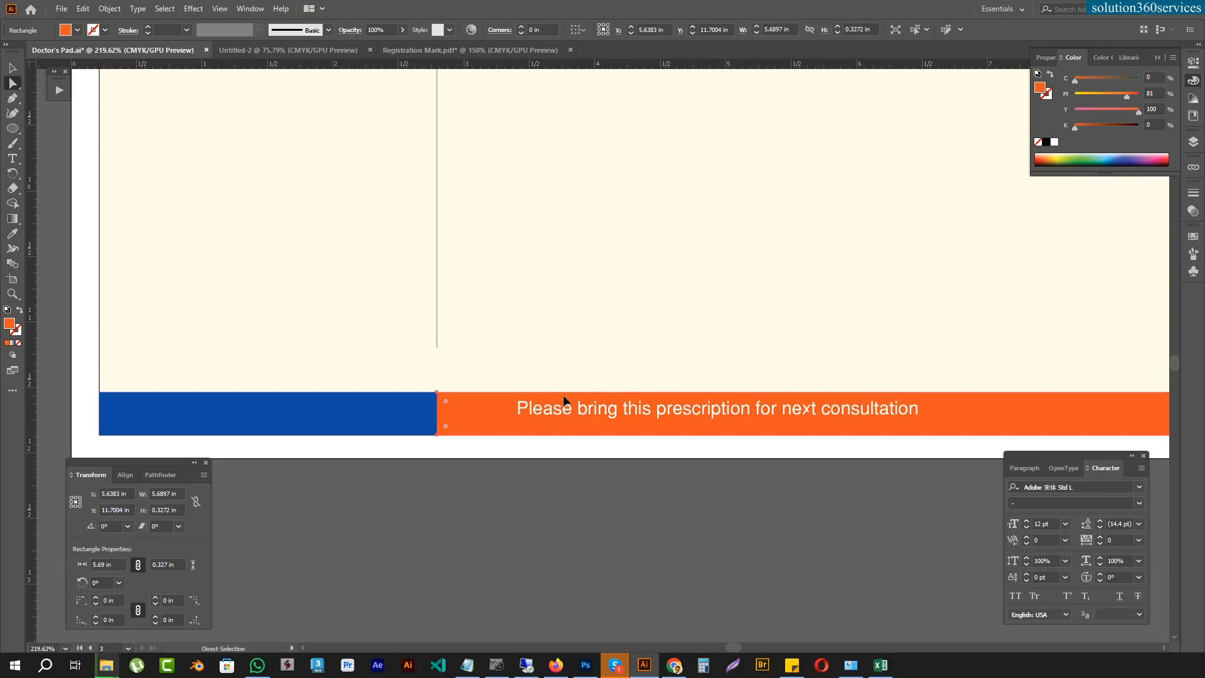
click(91, 510)
key(ctrl+v)
key(Return)
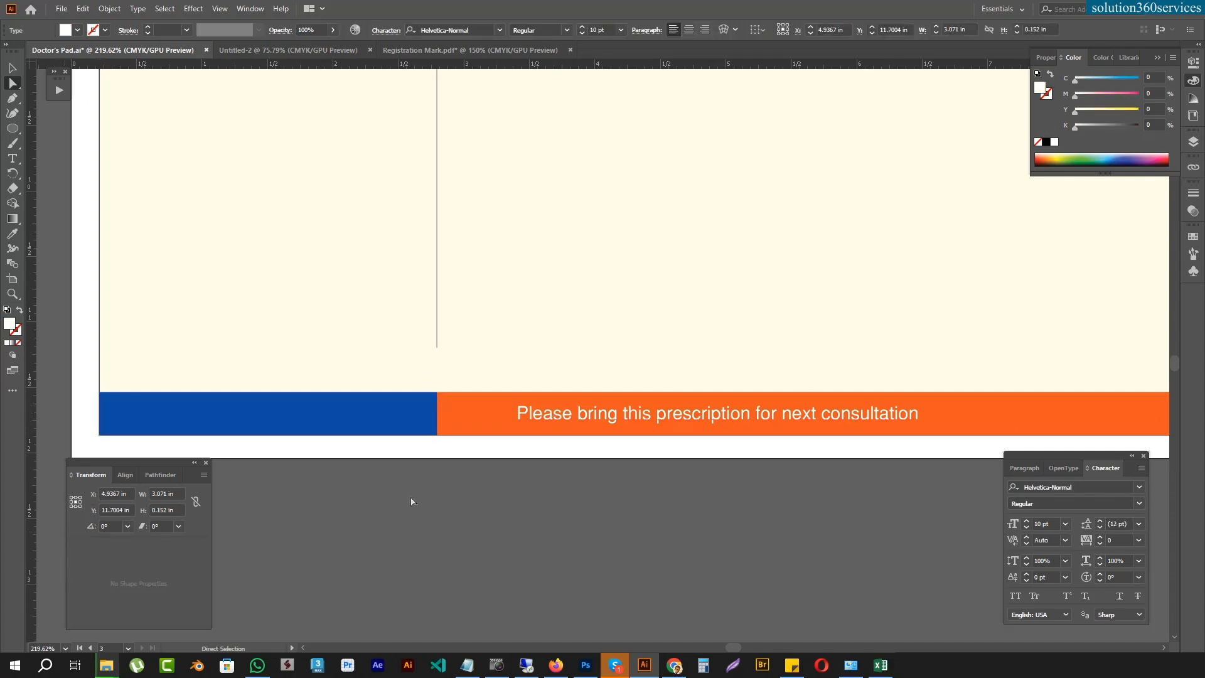
click(468, 516)
- Set the magenta value of the coloured pad's cream background fill to 8%
key(ctrl+0)
key(space)
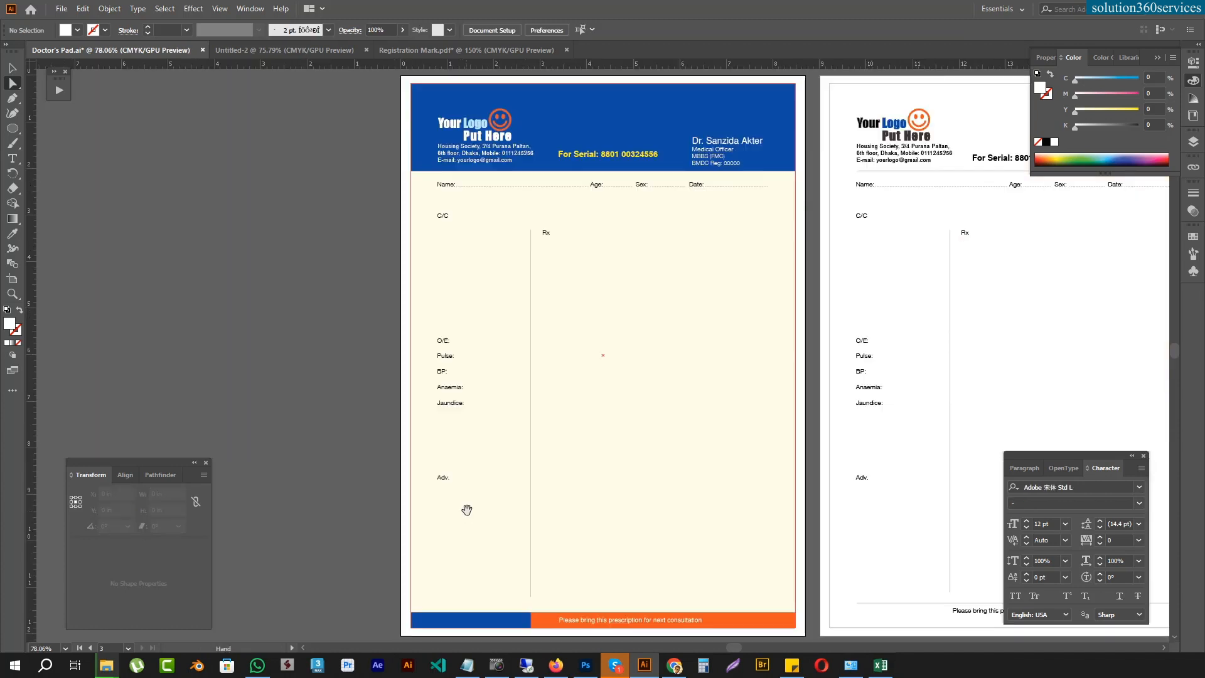
drag(681, 386, 619, 376)
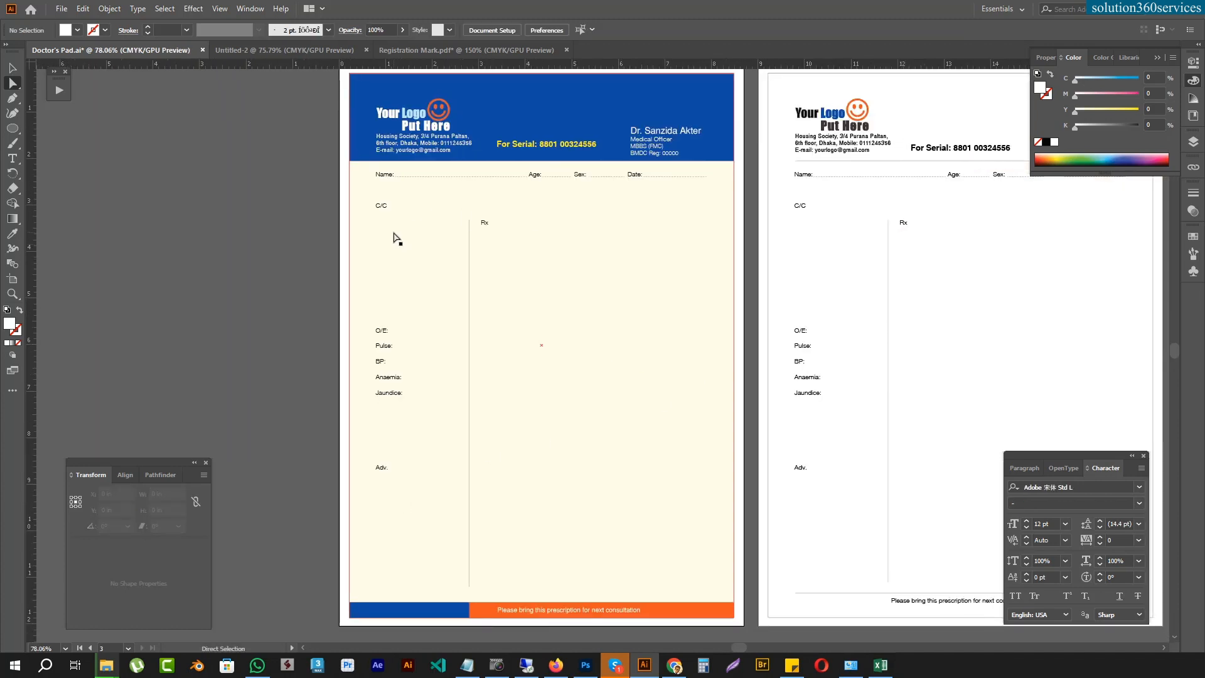
click(535, 150)
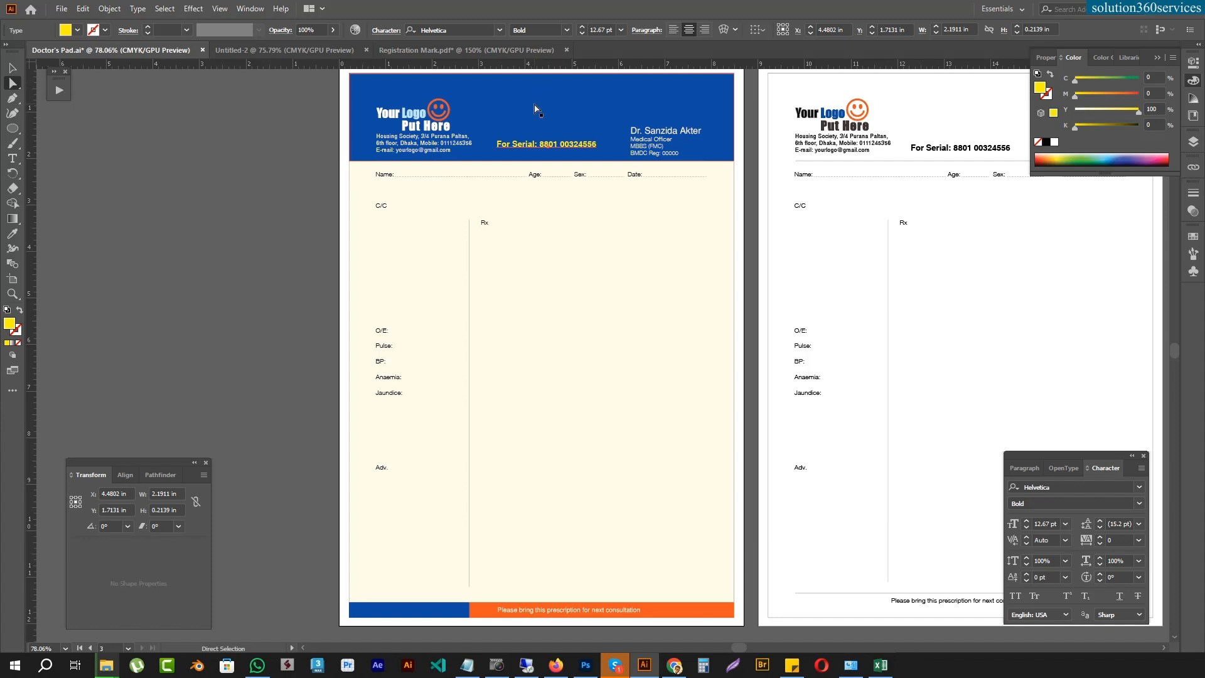
click(565, 315)
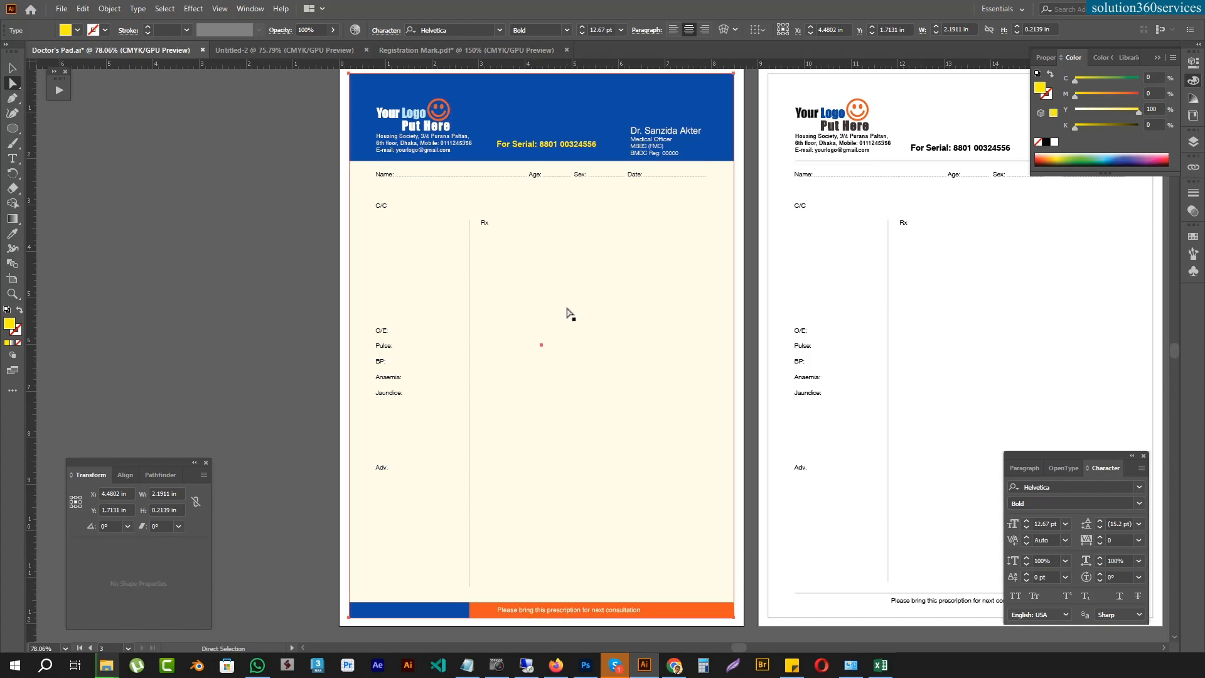
click(1154, 93)
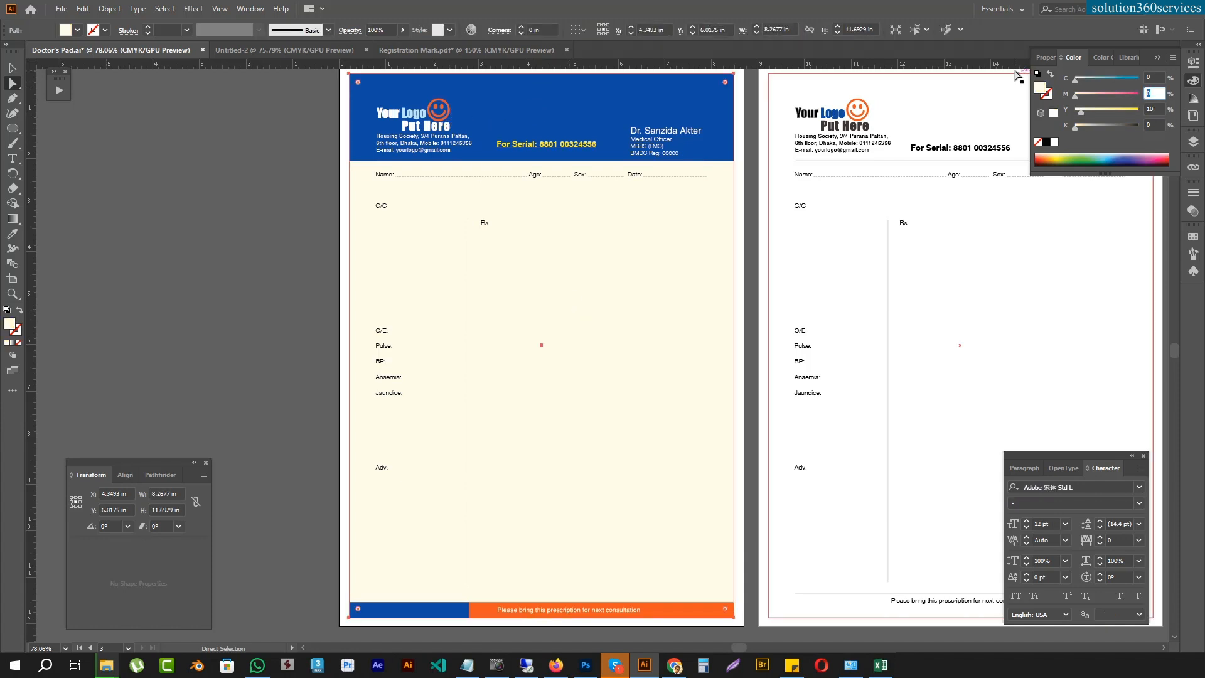
click(452, 108)
click(570, 280)
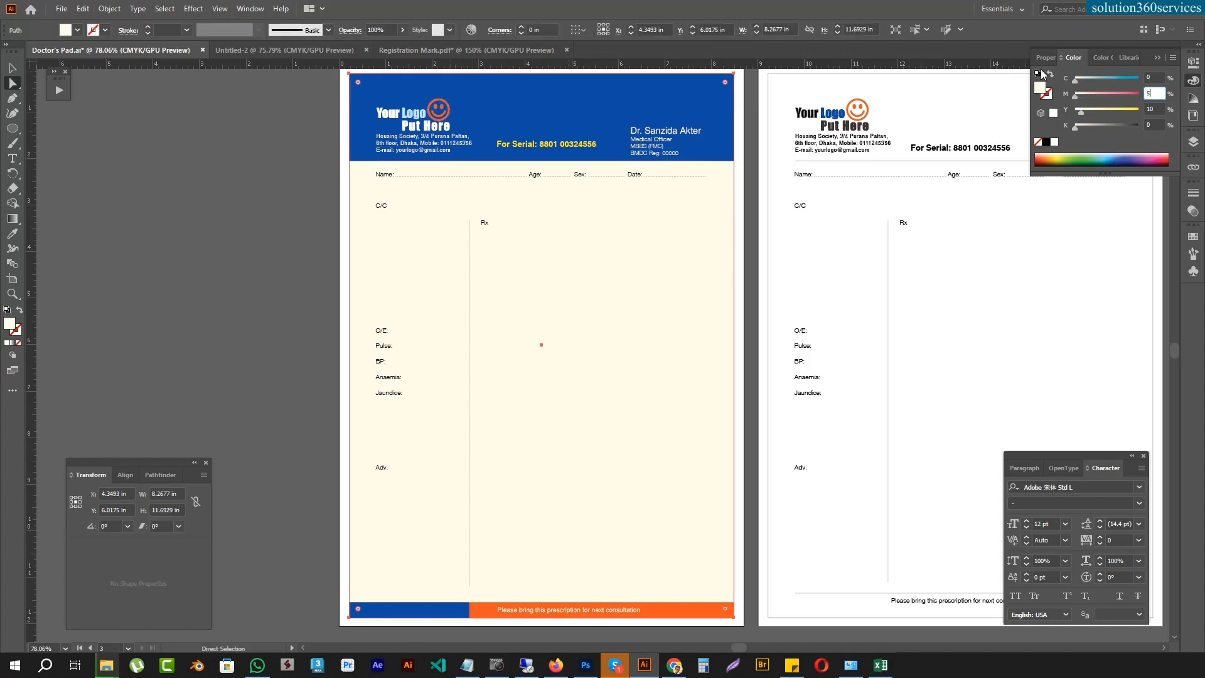
text(8)
key(Return)
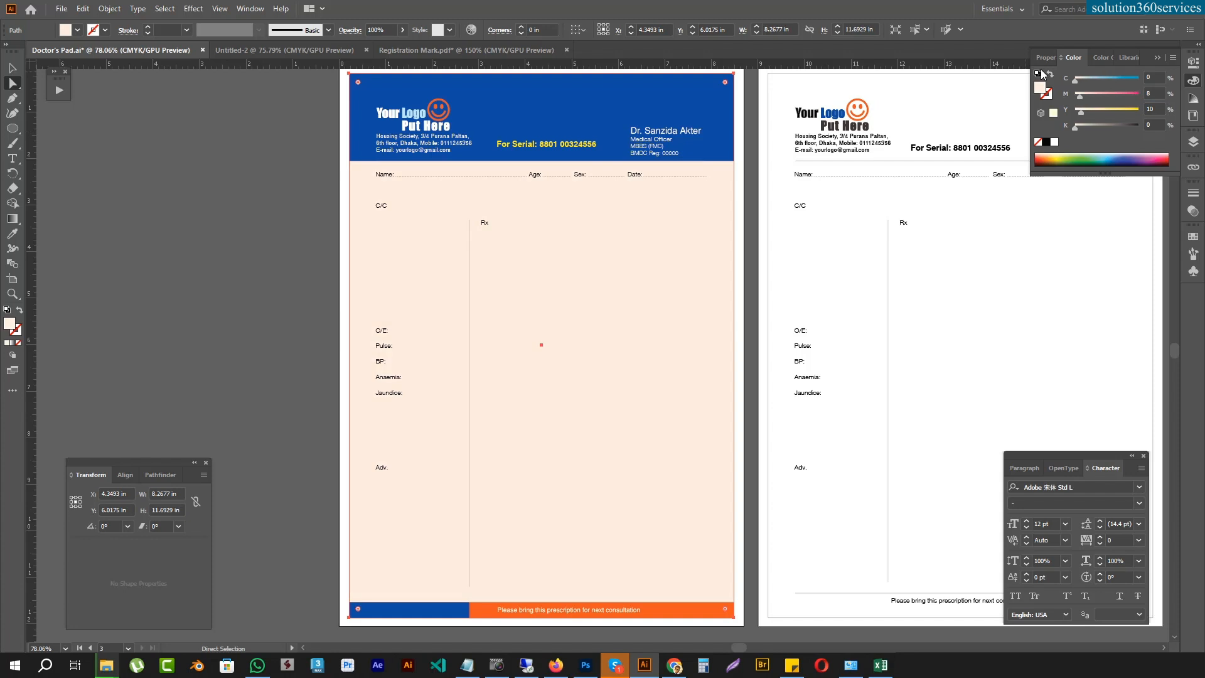
click(225, 193)
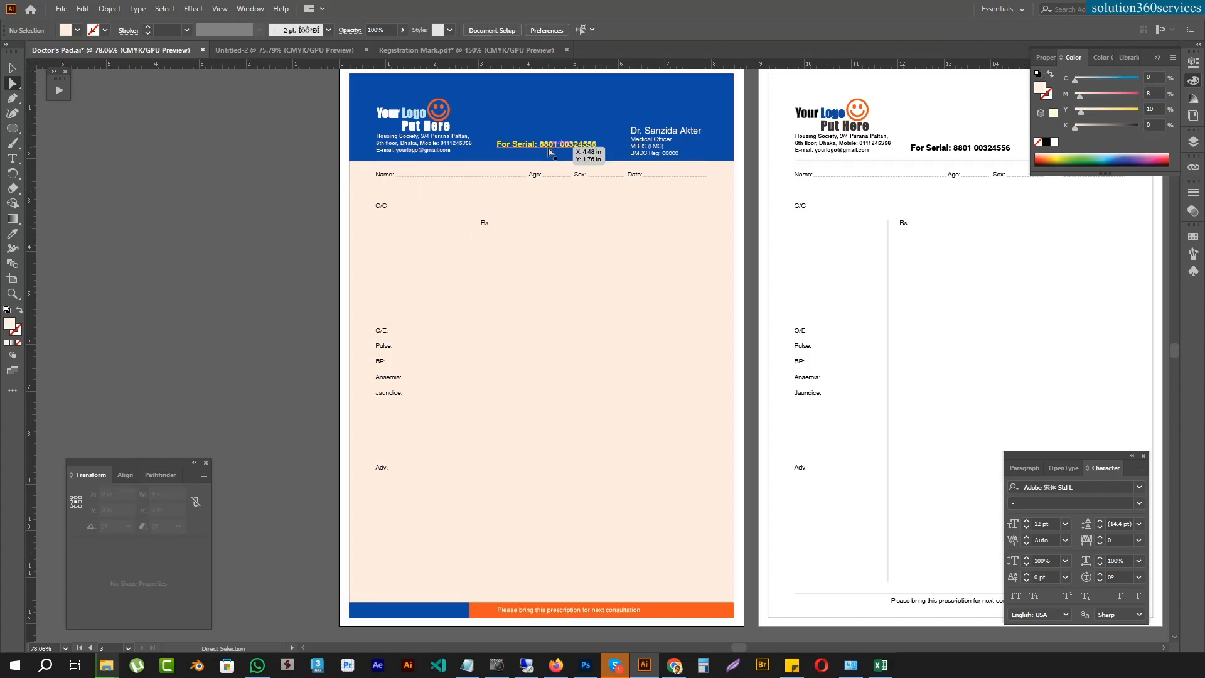
- Recolor the "For Serial" line in the blue header with the orange sampled from the logo's smiley
click(548, 149)
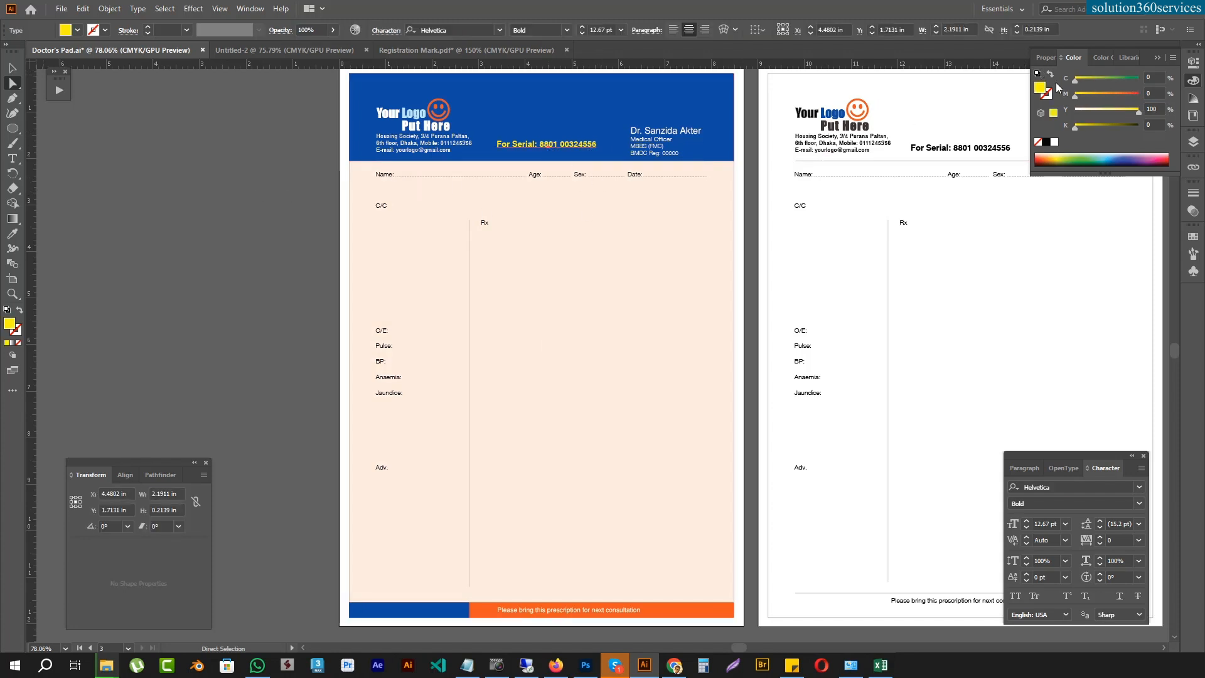
drag(1140, 111, 1075, 79)
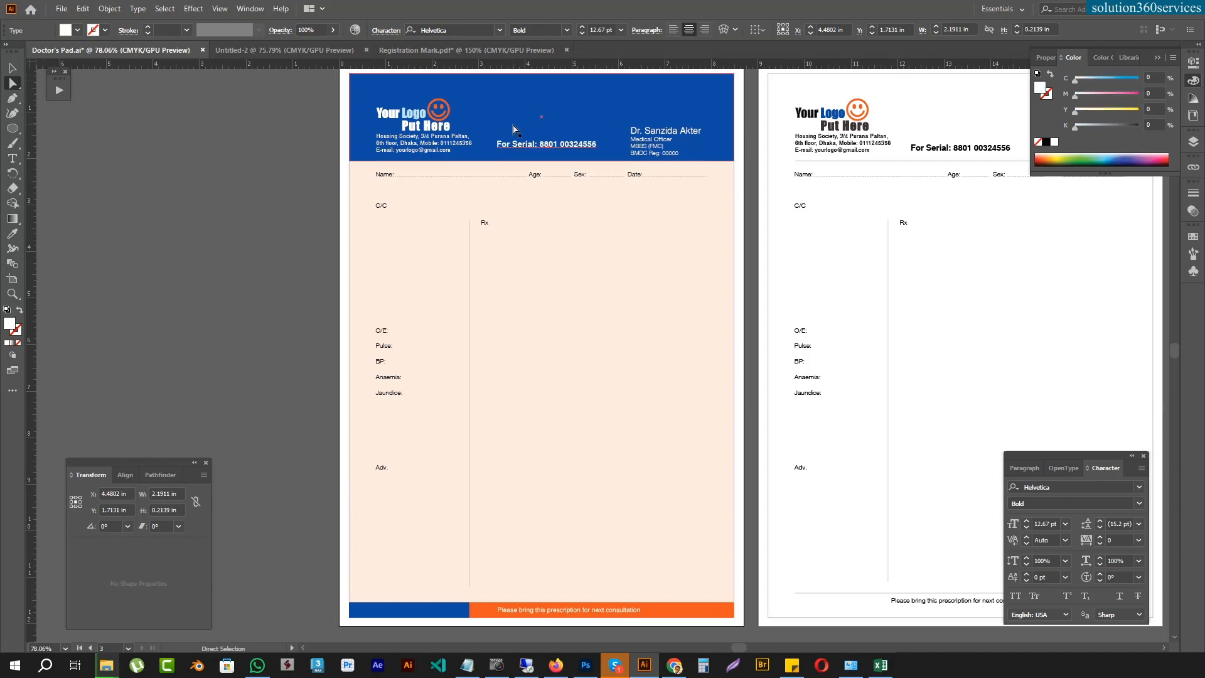
key(i)
click(439, 100)
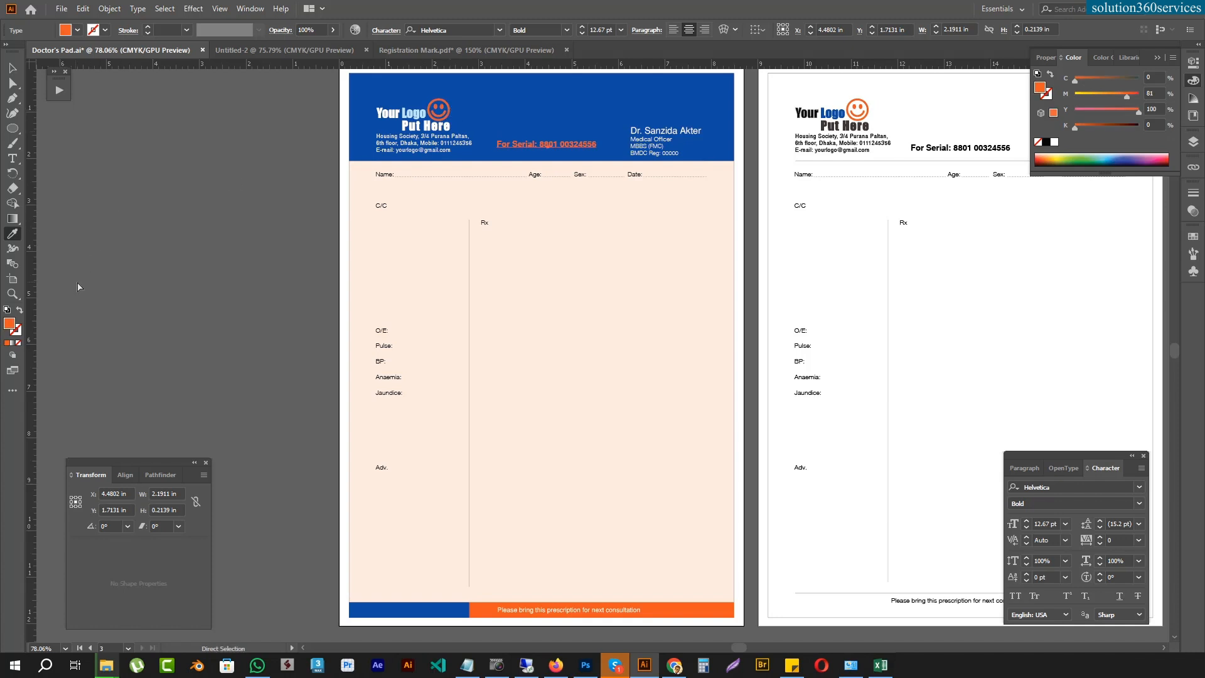
- Scale the "For Serial" line up from its center to about 15.34 pt
key(a)
key(v)
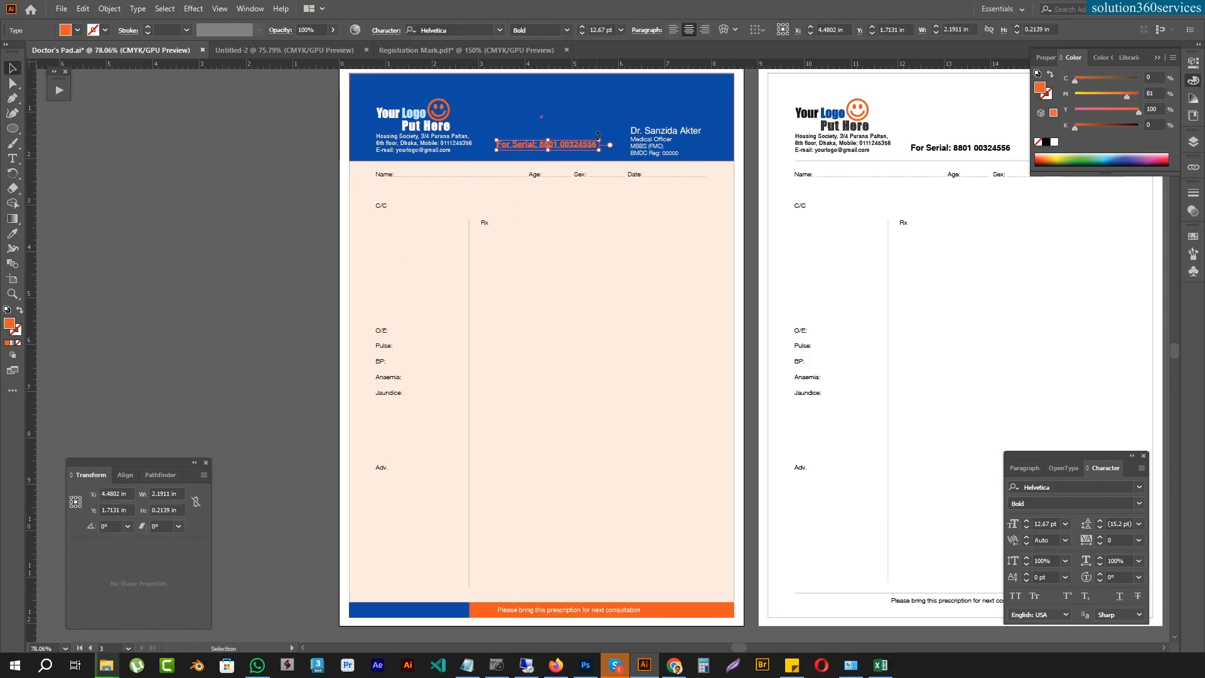
mouse_move(601, 139)
mouse_down()
mouse_move(621, 131)
mouse_move(610, 136)
mouse_up()
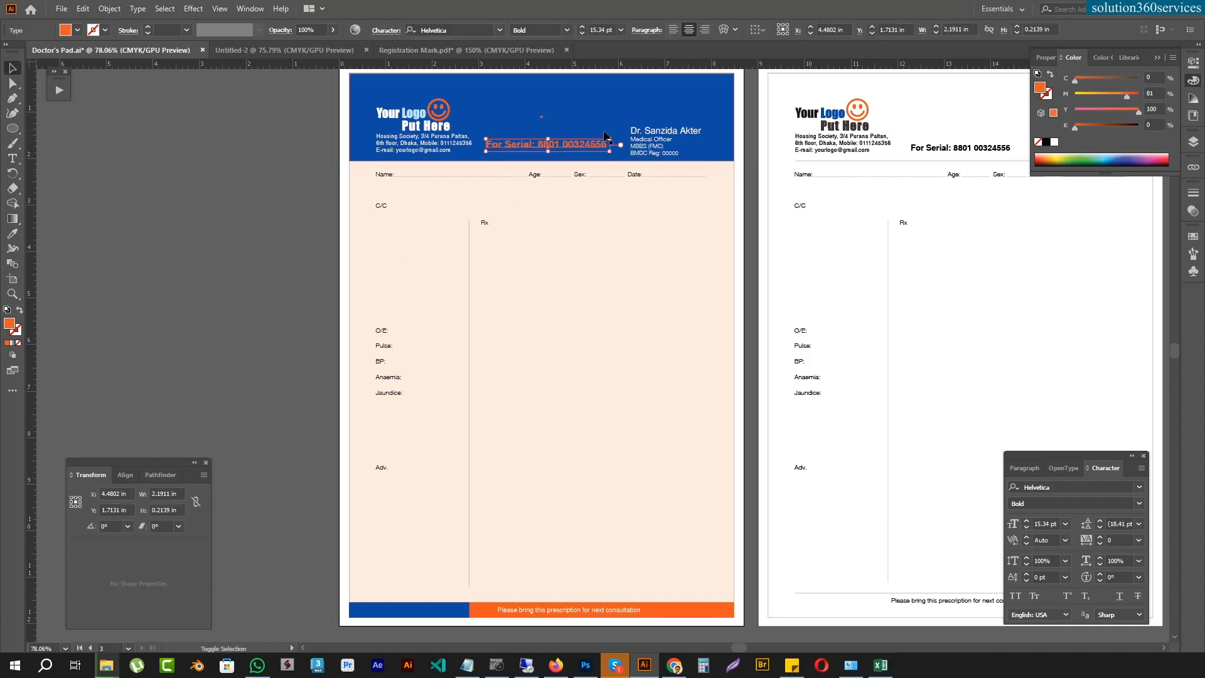
click(176, 205)
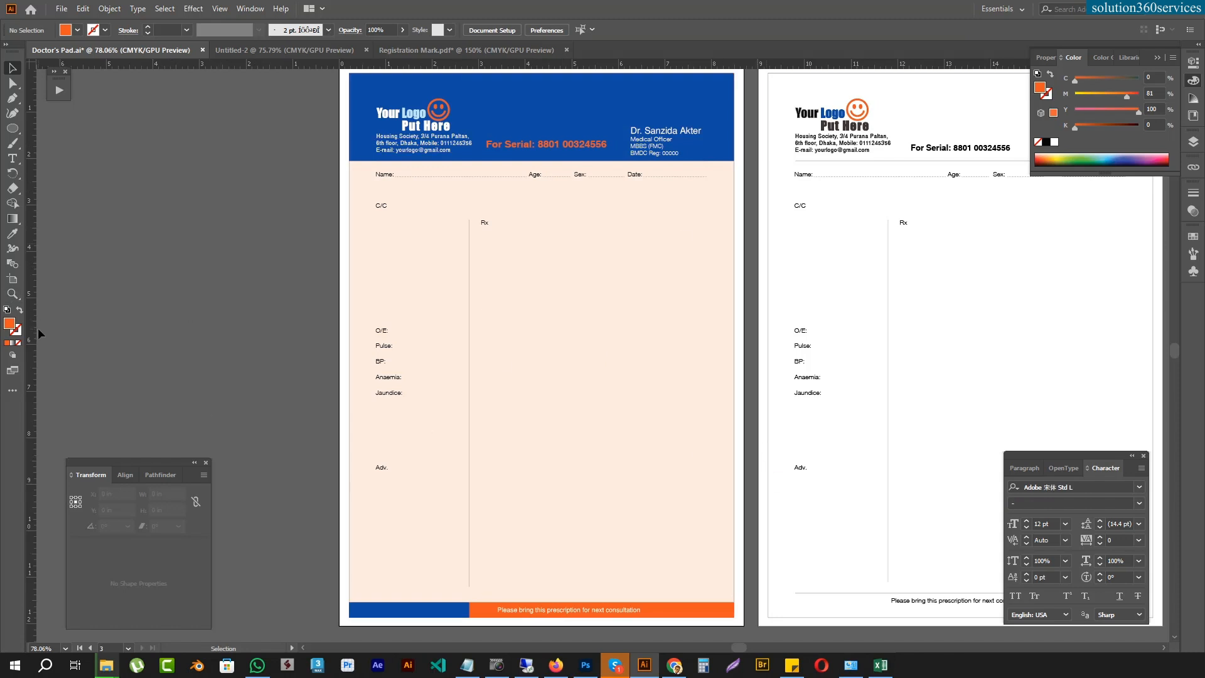
- Widen the coloured pad's thin outline rectangle by 4 mm
key(a)
click(350, 502)
drag(351, 502, 303, 385)
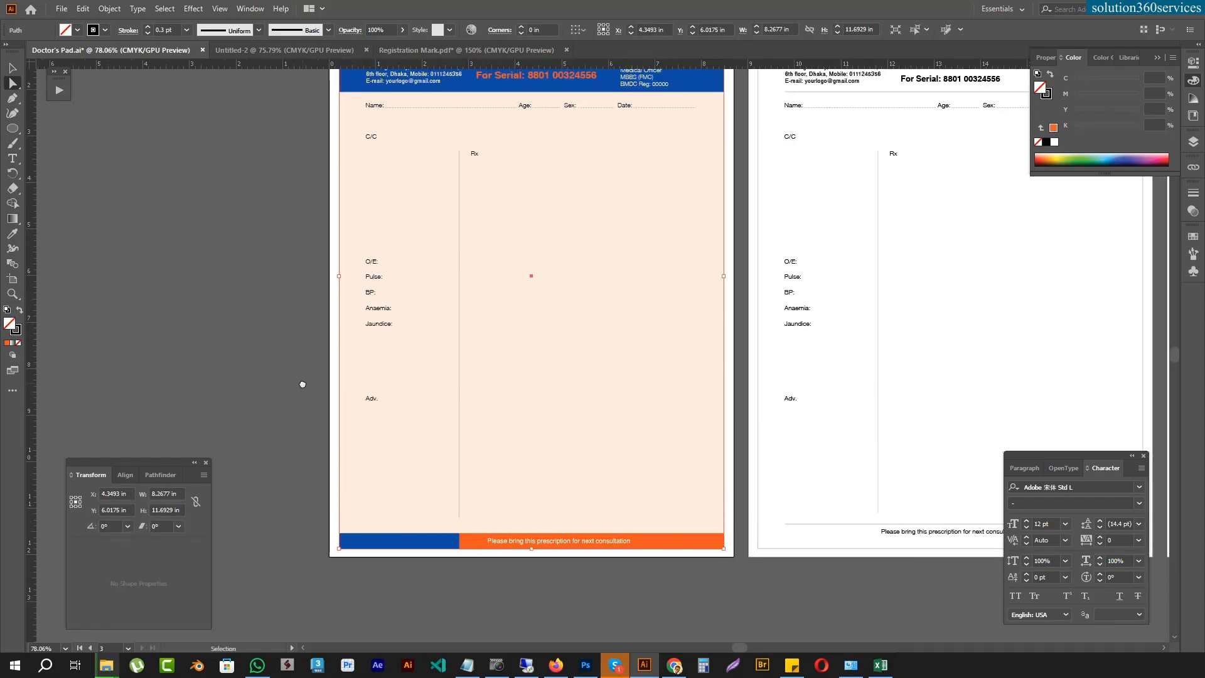
click(179, 494)
text(+4mm)
key(Tab)
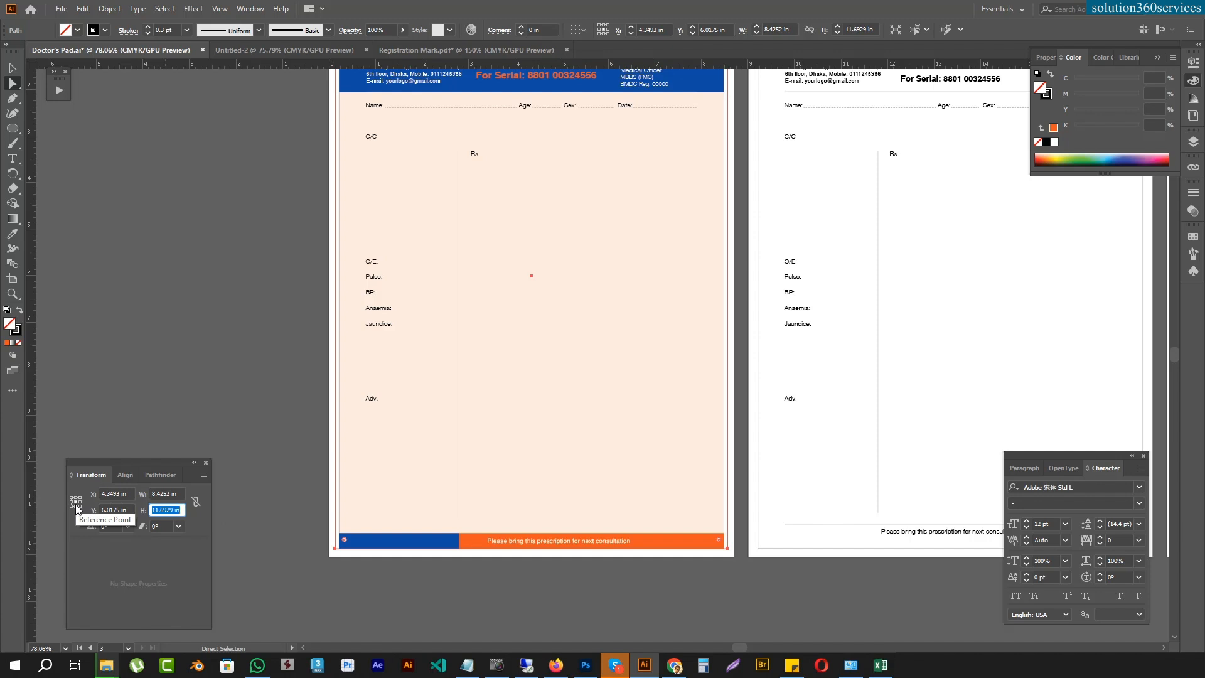
- Increase the height of the coloured pad's thin outline rectangle by 4 mm
click(180, 509)
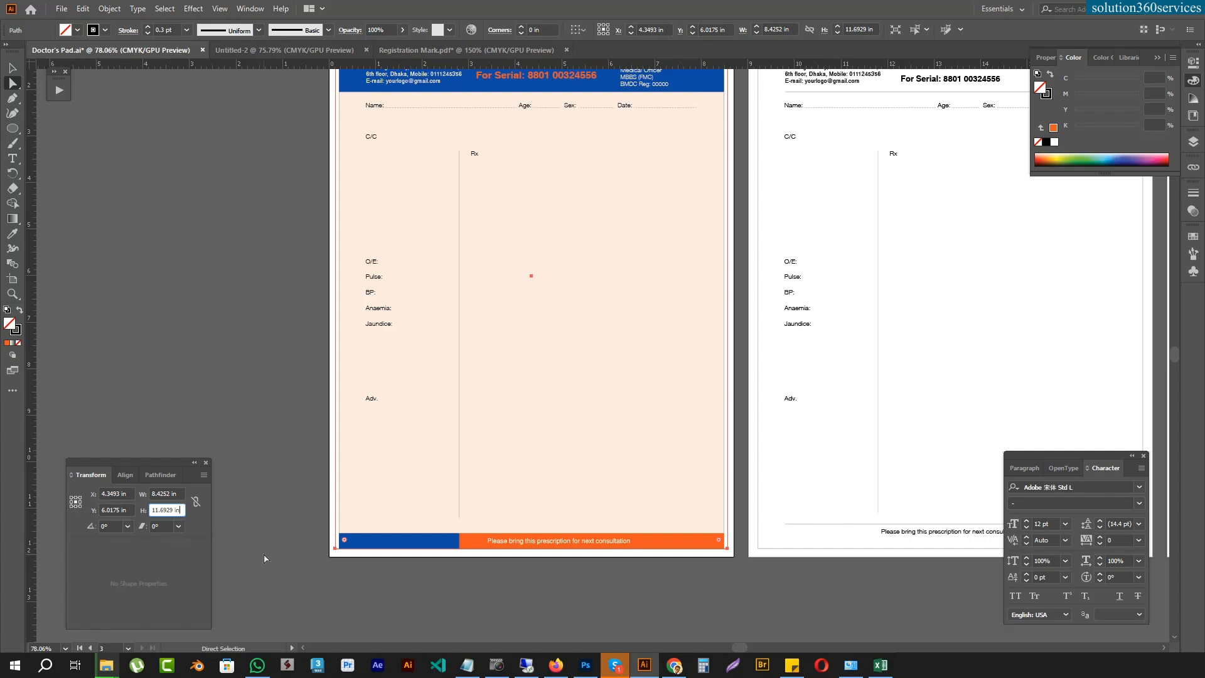
text(+4mm)
key(Return)
- Hide the coloured pad's inner outline rectangle, leaving the enlarged outer one in view
drag(508, 161, 538, 568)
drag(359, 495, 570, 398)
drag(395, 572, 392, 361)
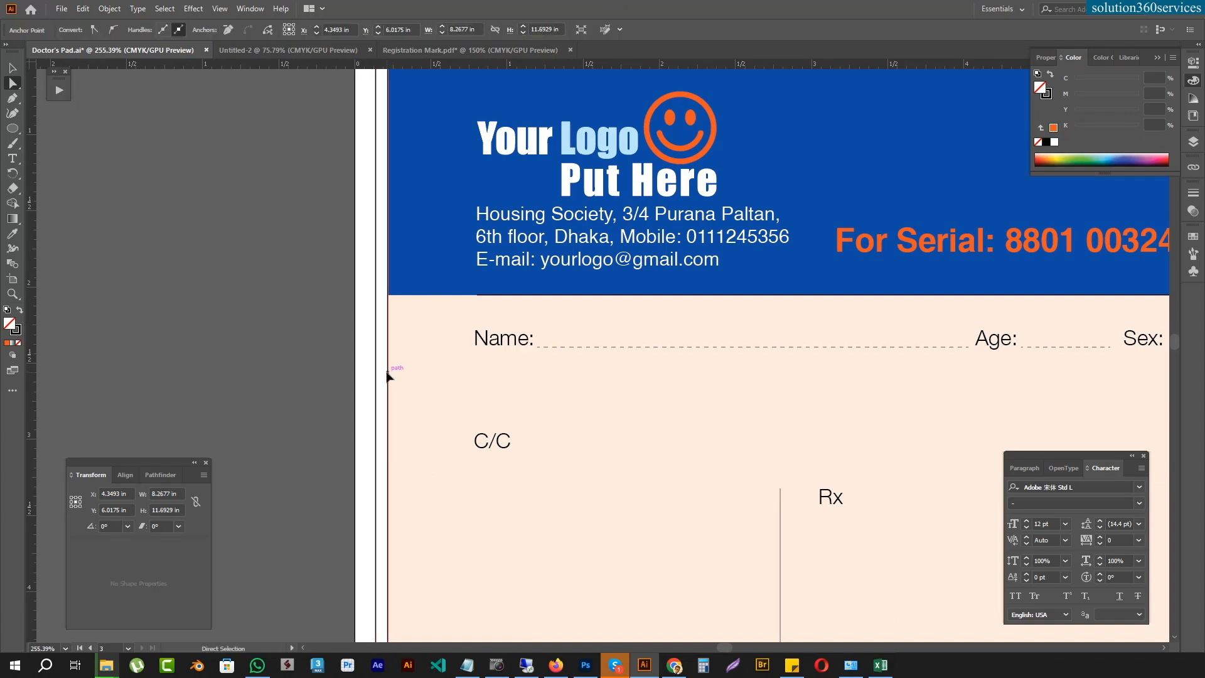
key(Delete)
key(Delete)
drag(505, 75, 498, 468)
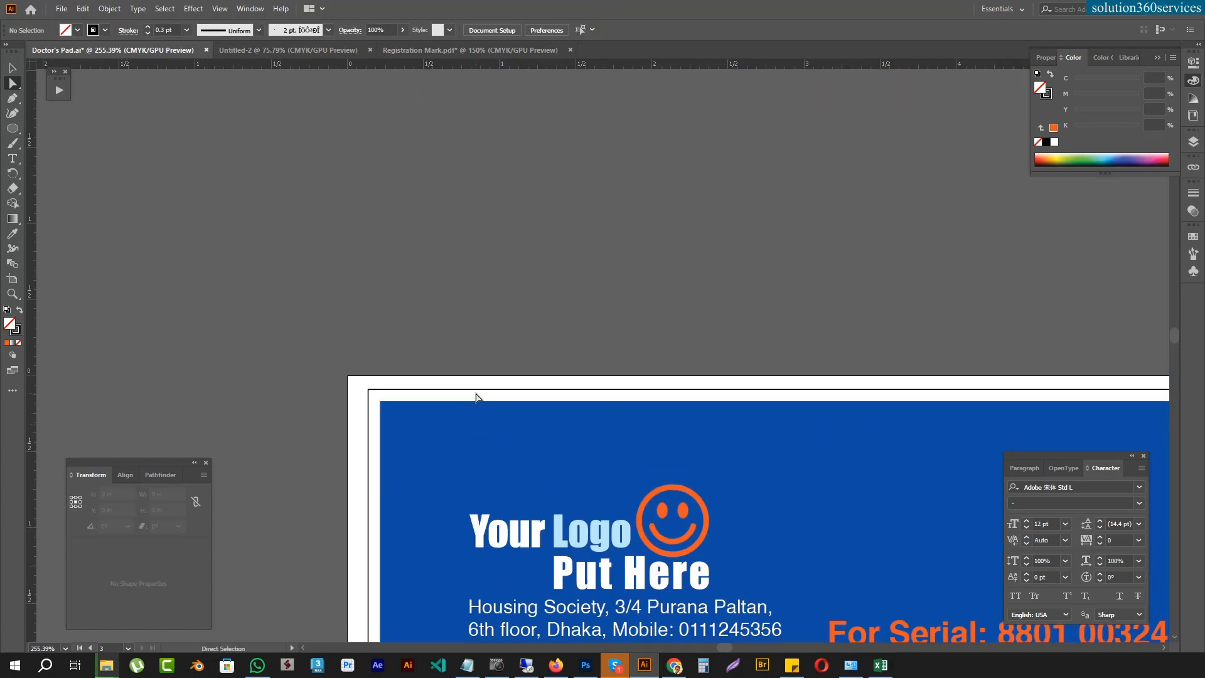
drag(481, 401, 487, 393)
click(477, 277)
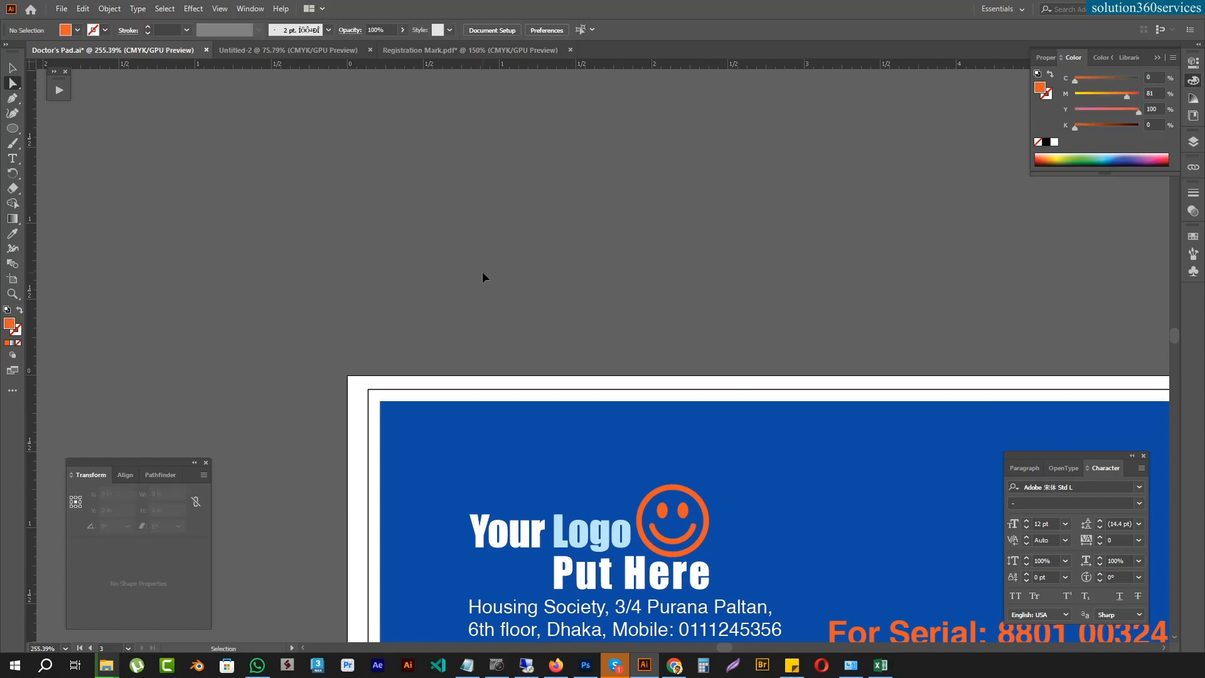
key(ctrl+1)
key(ctrl+minus)
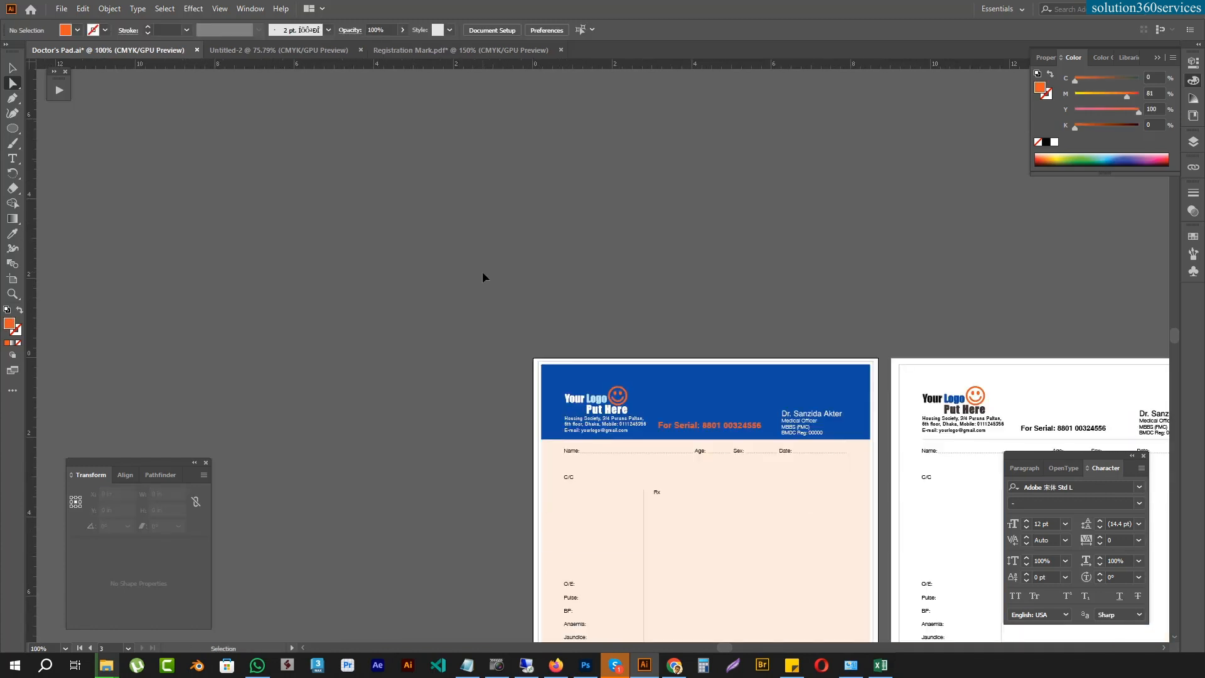
key(ctrl+alt+2)
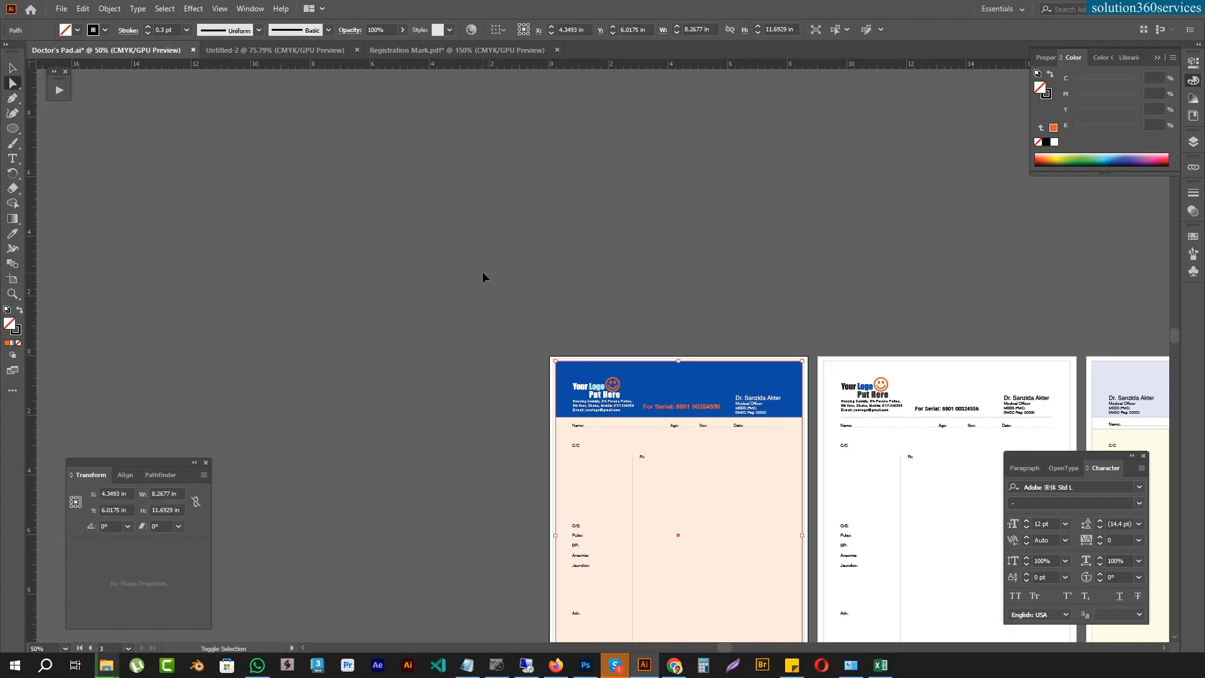
click(482, 271)
- Extend the blue header's top edge up to the outer outline rectangle
drag(574, 447, 449, 497)
drag(513, 378, 668, 289)
drag(507, 354, 506, 343)
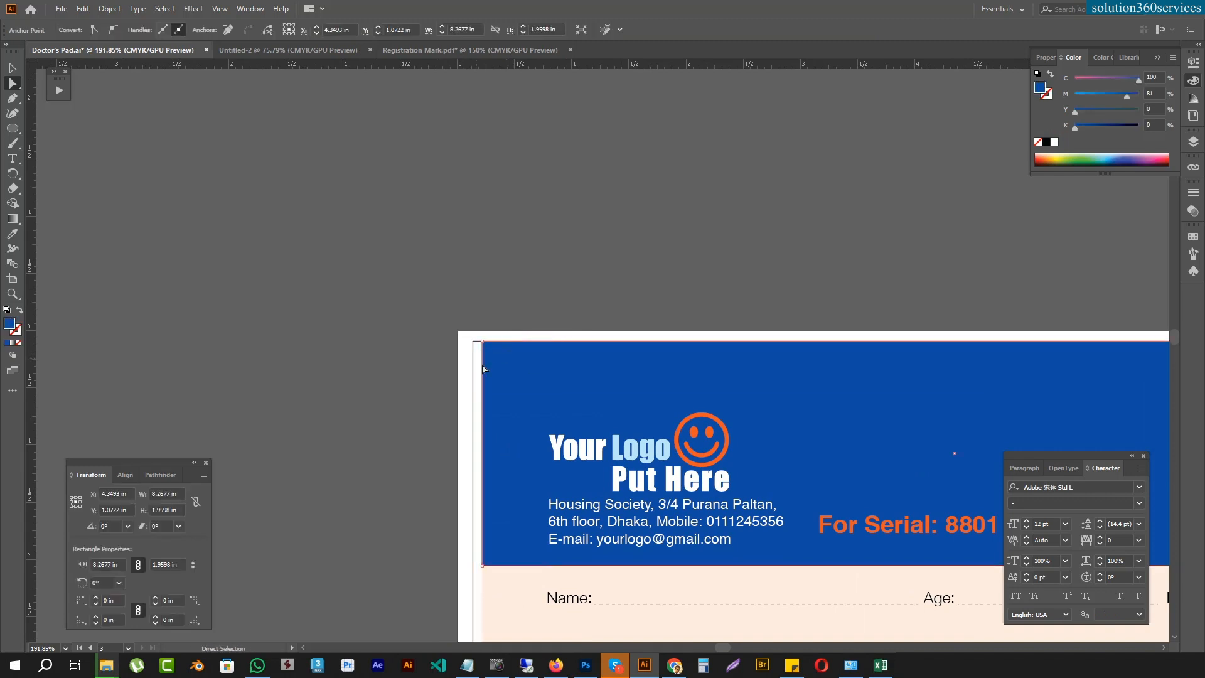
- Select the coloured pad's header and background fills together and widen them by 4 mm
shift+click(484, 372)
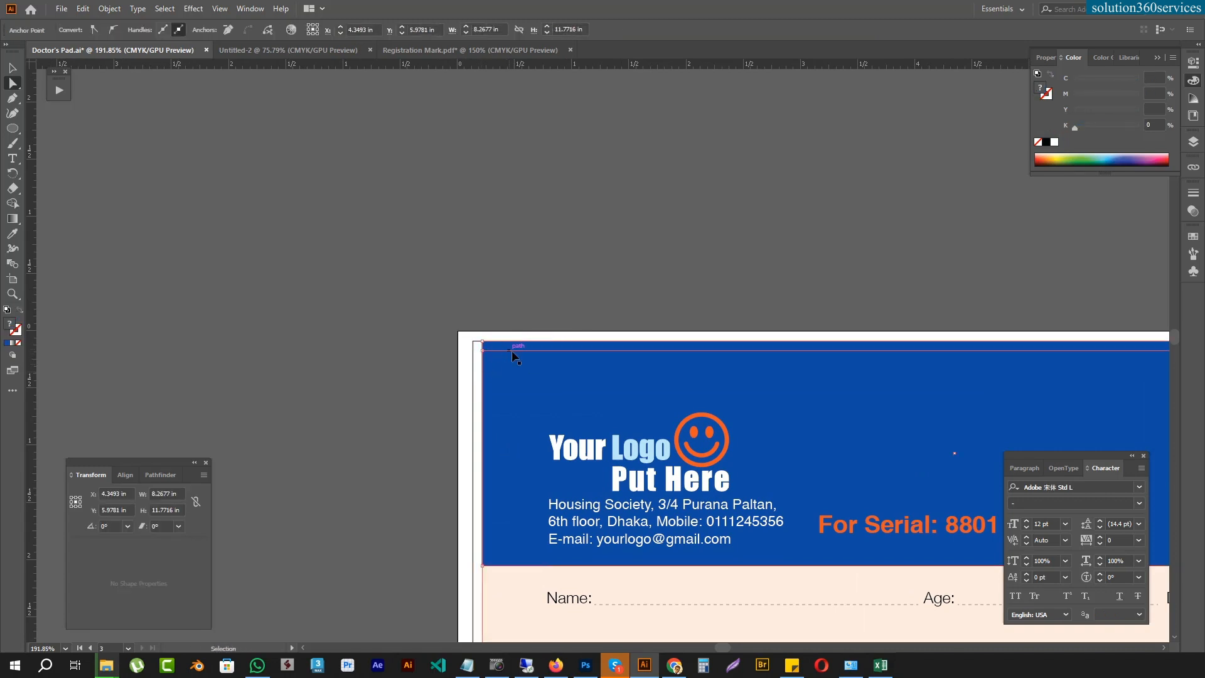
key(ctrl+z)
mouse_move(516, 346)
mouse_down()
mouse_move(523, 355)
mouse_move(522, 341)
mouse_up()
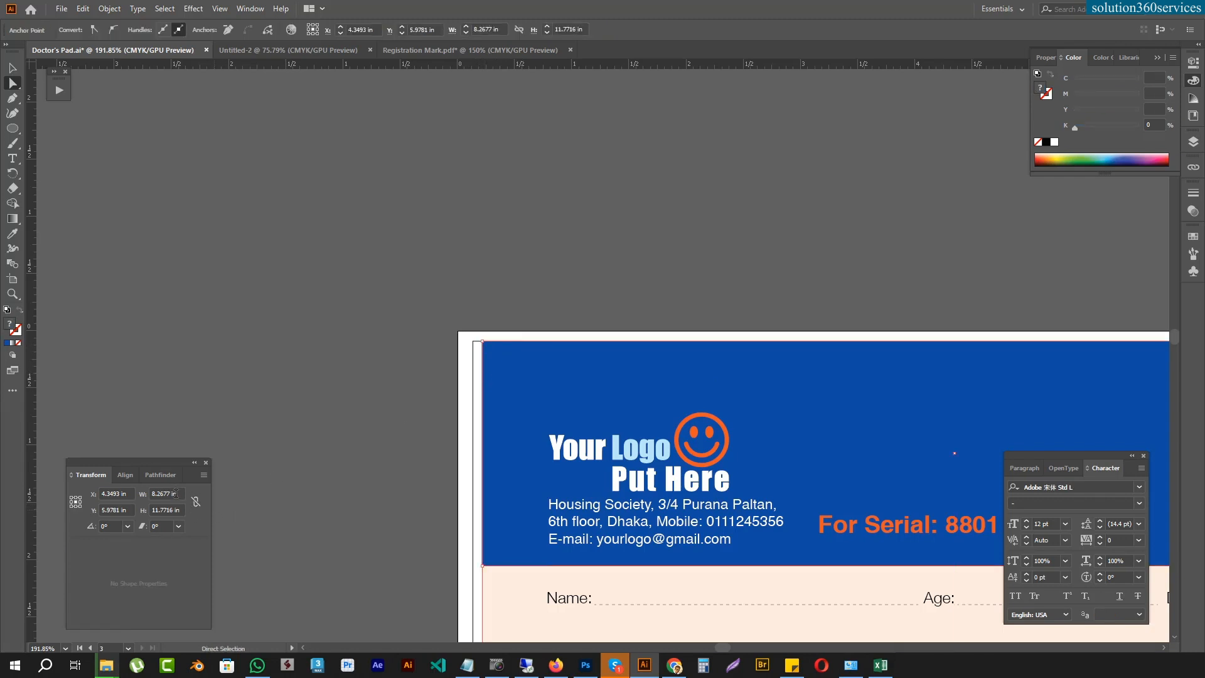
click(352, 395)
drag(479, 400, 493, 412)
click(181, 494)
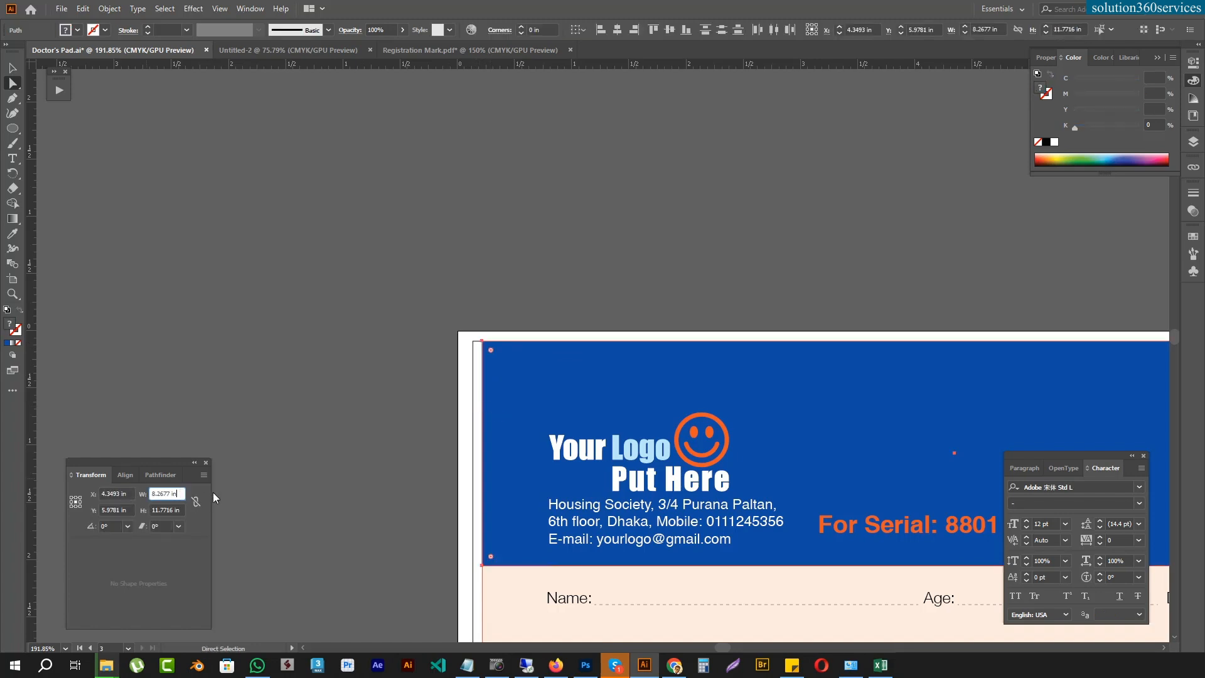
text(+4mm)
key(Return)
- Extend the bottom edges of the blue and orange footer bars down to the outer outline rectangle
key(ctrl+0)
drag(517, 337, 551, 101)
drag(435, 437, 740, 351)
drag(563, 174, 409, 355)
click(538, 403)
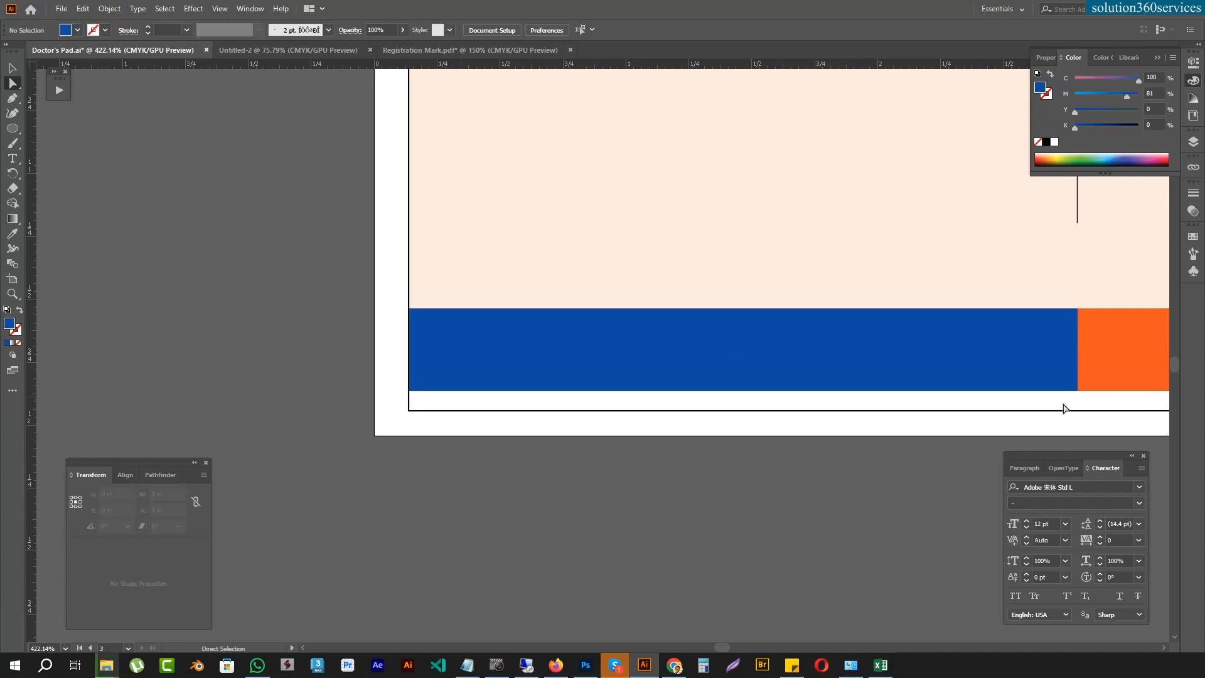
drag(932, 386, 924, 412)
drag(828, 411, 94, 427)
mouse_move(548, 408)
mouse_down()
mouse_move(545, 427)
mouse_move(539, 417)
mouse_move(560, 416)
mouse_up()
scroll(796, 393, right, 10)
click(645, 361)
- Check the coloured pad's fills against the outer outline from the footer corner up to the header
key(ctrl+plus)
key(ctrl+minus)
key(ctrl+minus)
key(ctrl+minus)
key(ctrl+minus)
key(ctrl+minus)
key(ctrl+minus)
key(ctrl+minus)
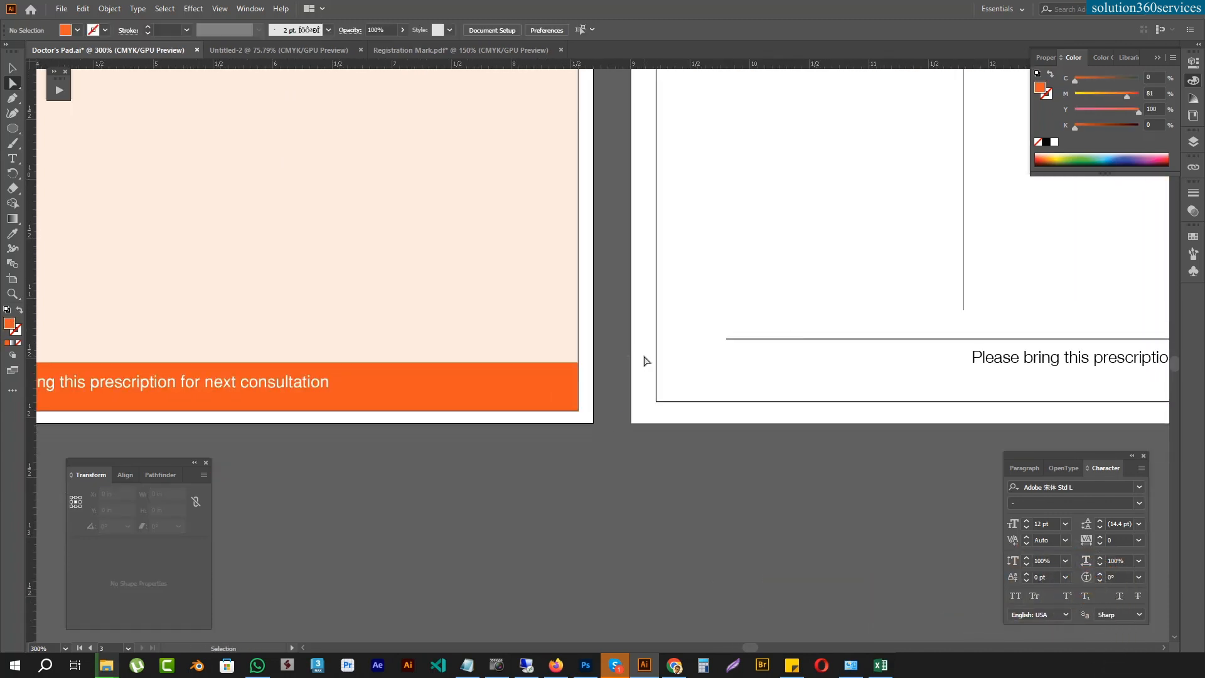
drag(541, 416, 541, 525)
click(538, 519)
click(288, 304)
drag(318, 241, 334, 377)
scroll(309, 462, up, 5)
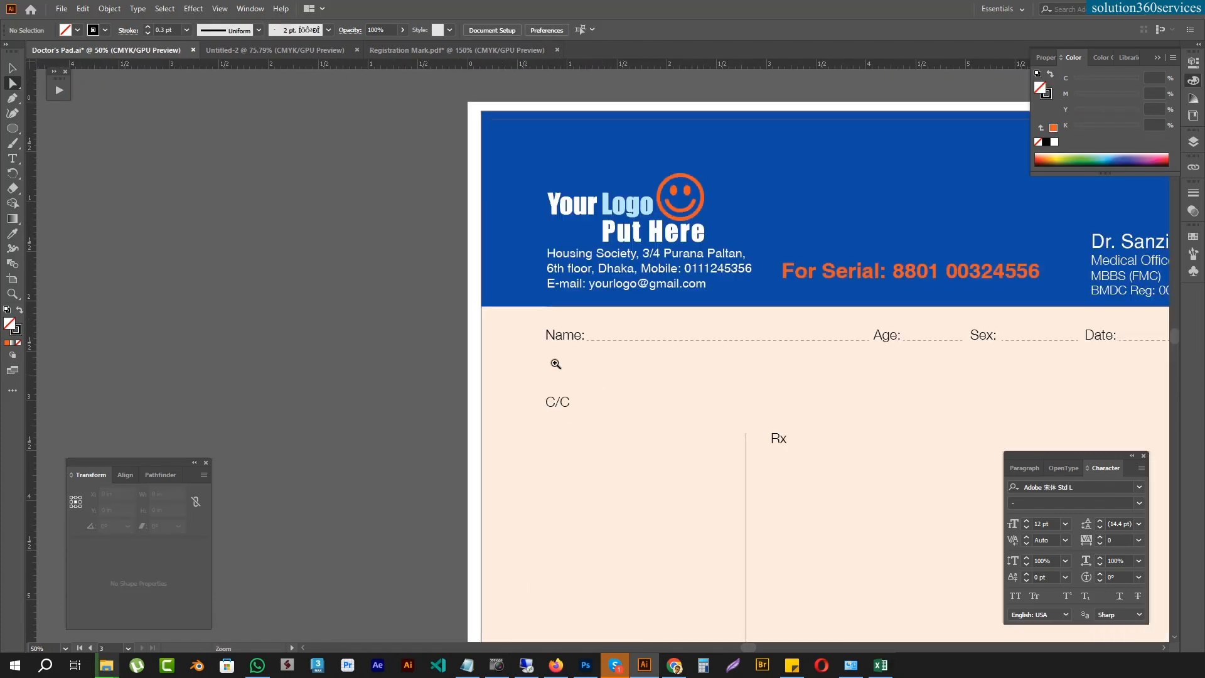
- Examine the coloured pad's outer outline rectangle in Outline view and in normal preview
key(c)
key(v)
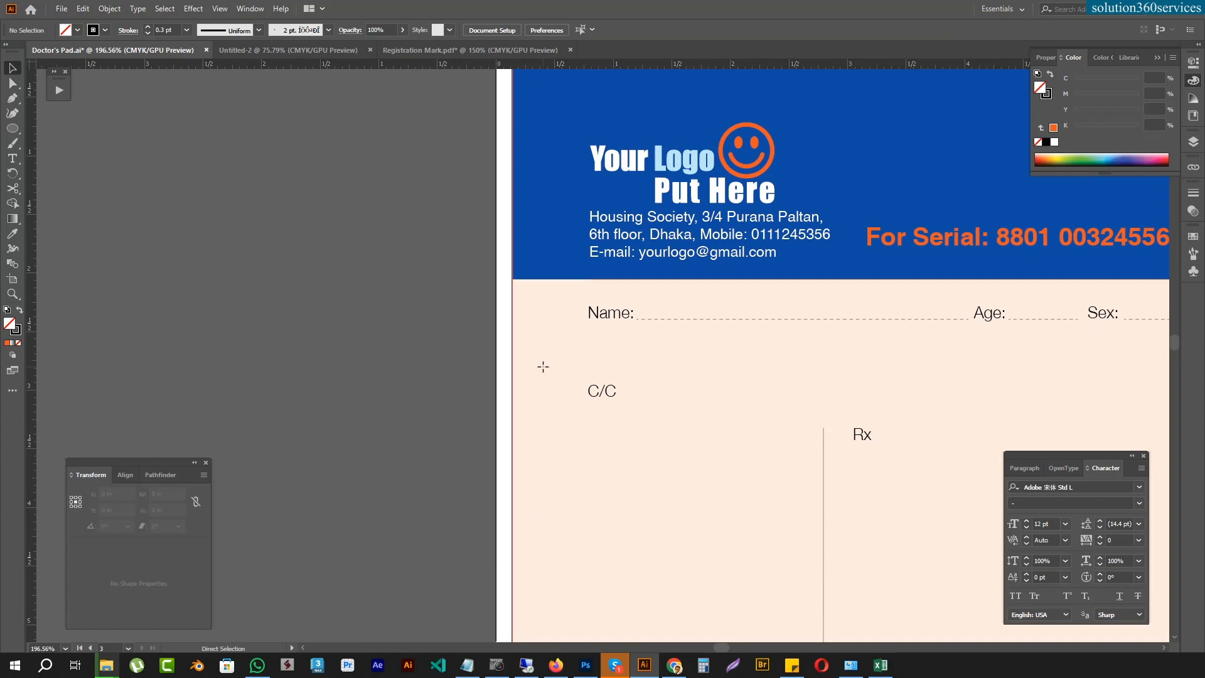
key(ctrl+y)
click(513, 346)
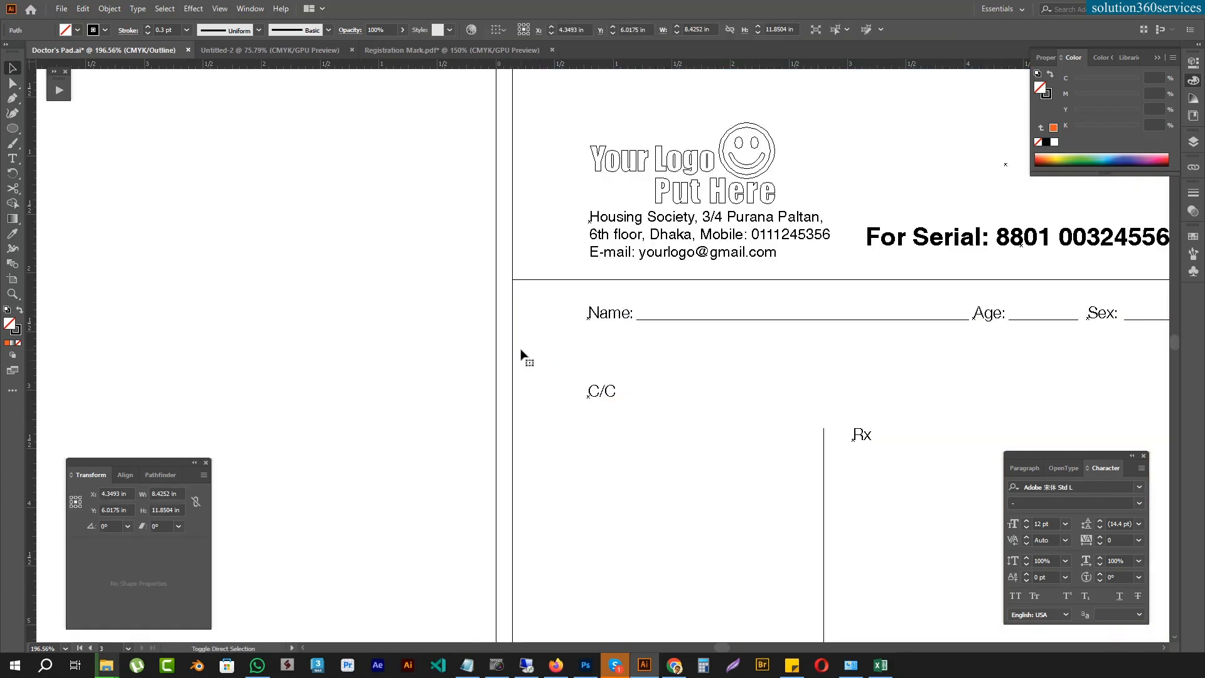
key(ctrl+y)
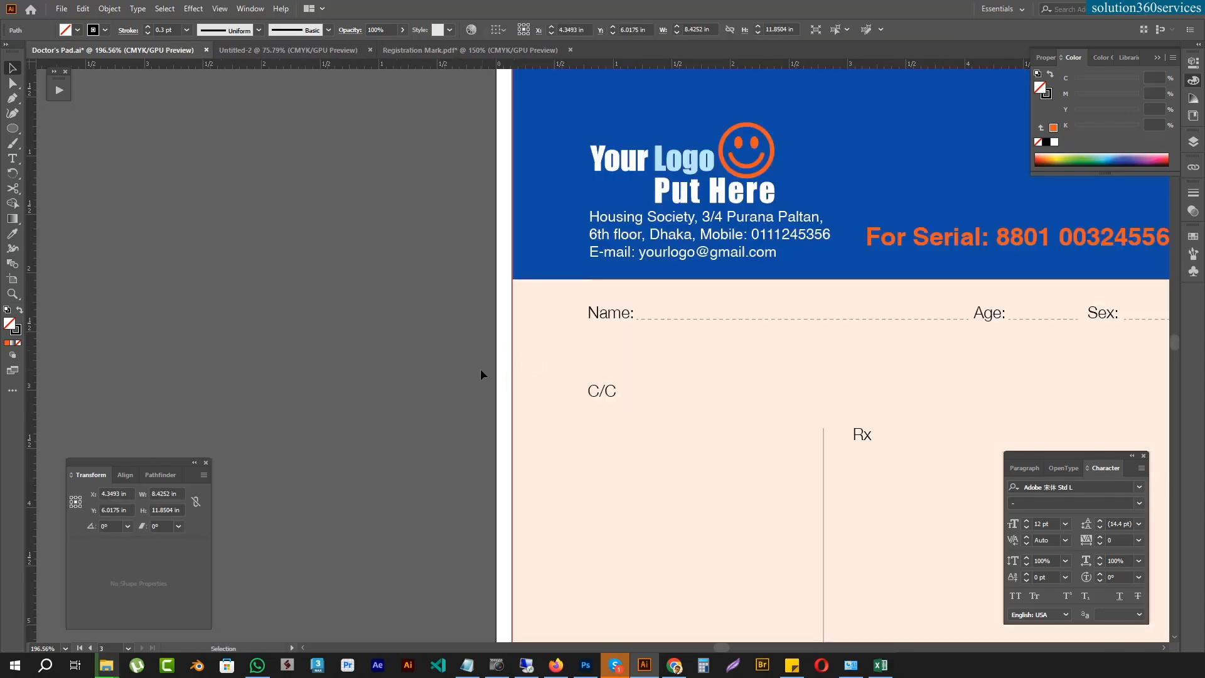
key(ctrl+y)
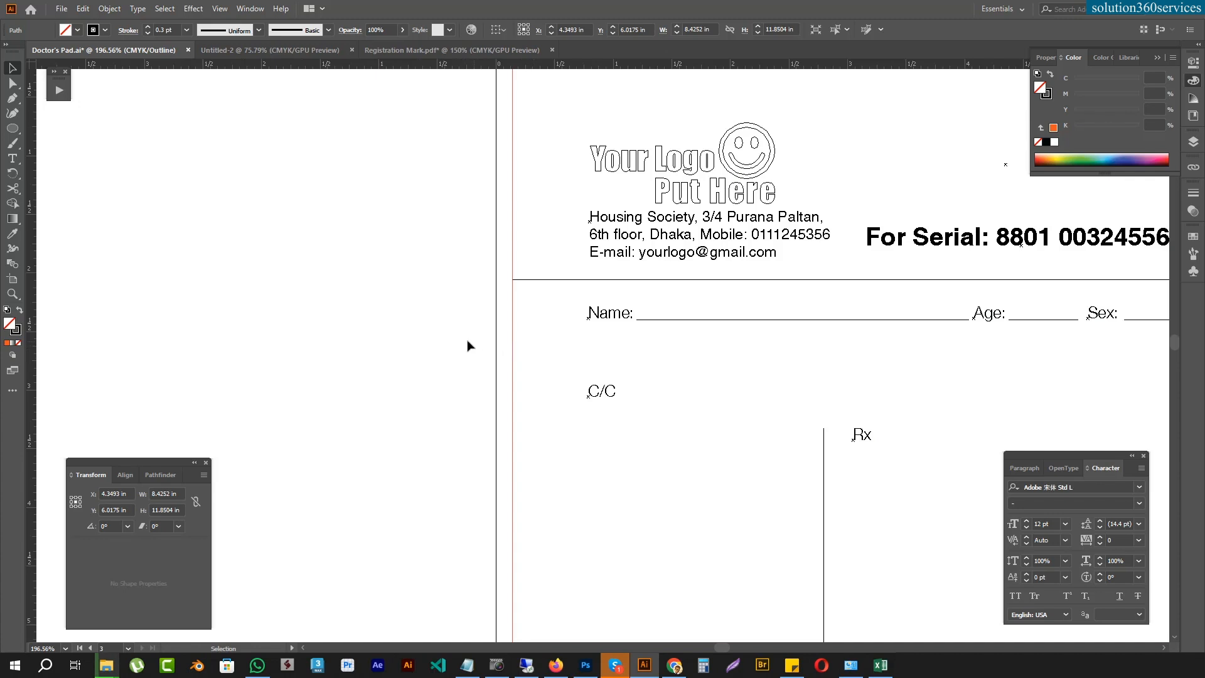
click(560, 342)
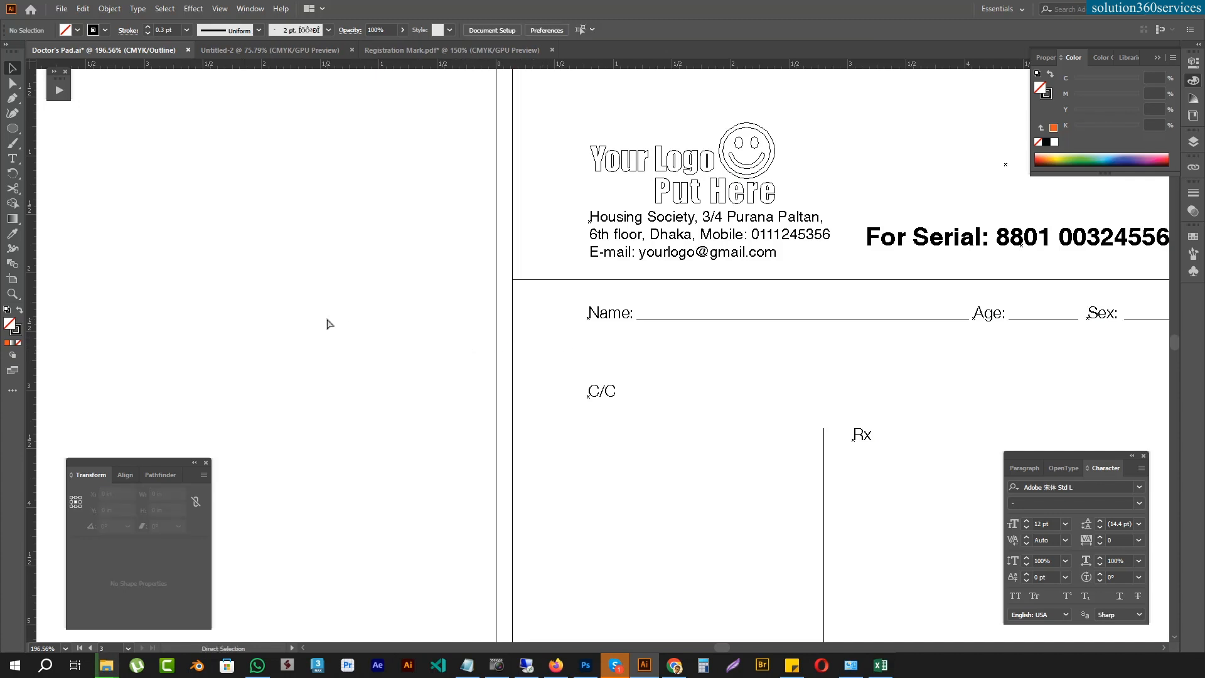
- Bring back the coloured pad's hidden inner outline in normal preview and copy both outline rectangles
key(ctrl+z)
key(ctrl+y)
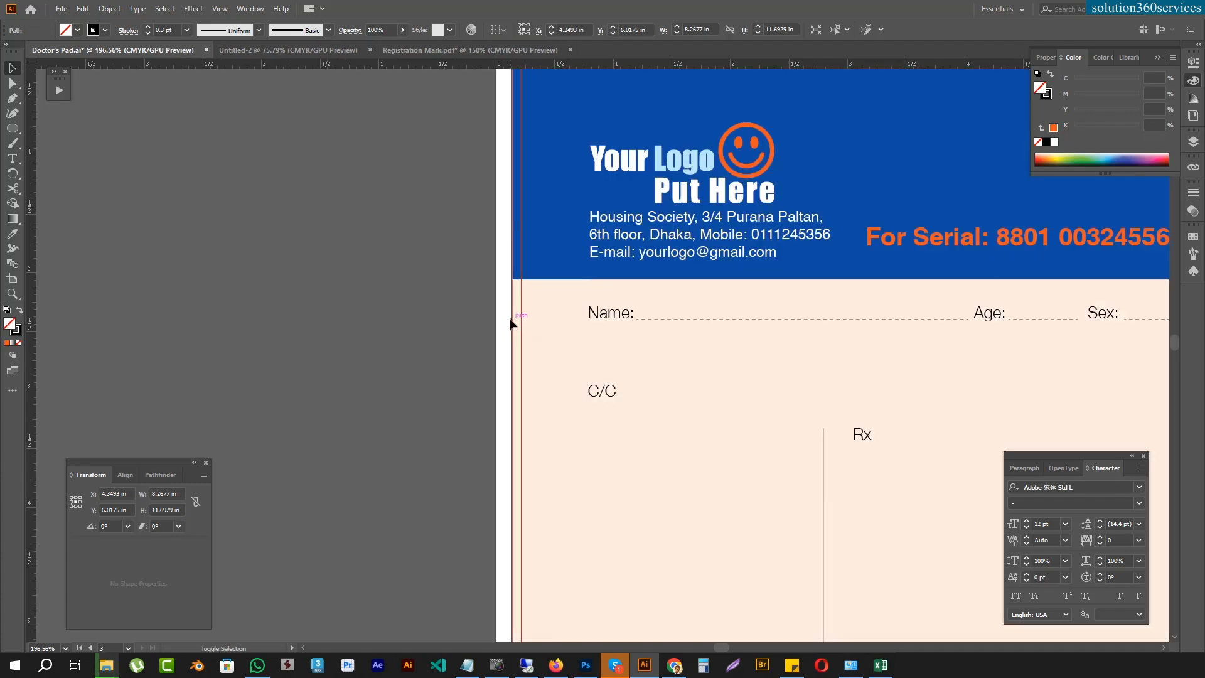
click(263, 319)
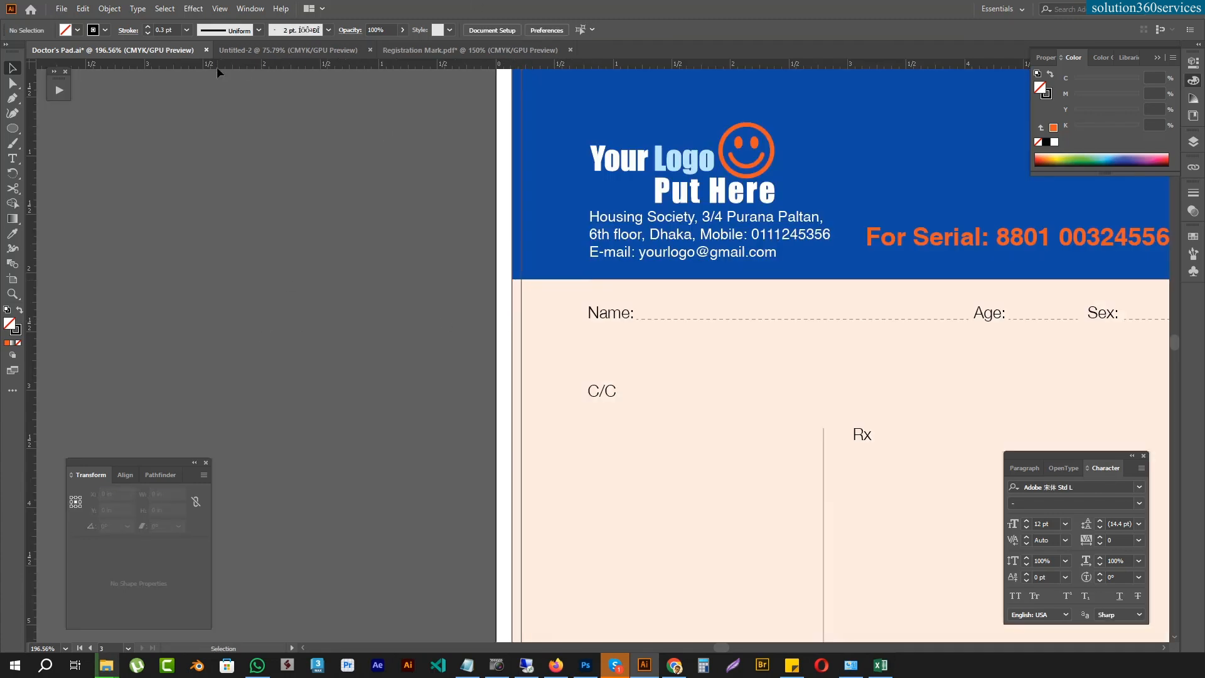
- Paste the two outline rectangles into the Untitled-2 document and group them
click(255, 53)
drag(565, 234, 495, 221)
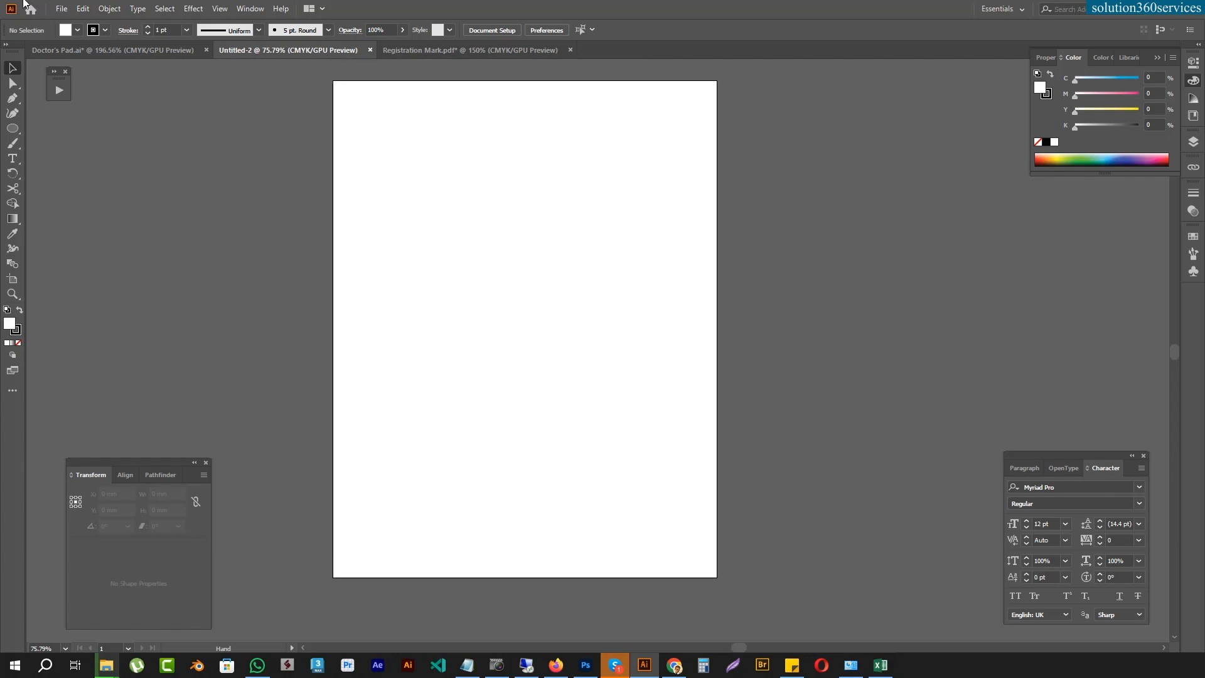
click(61, 8)
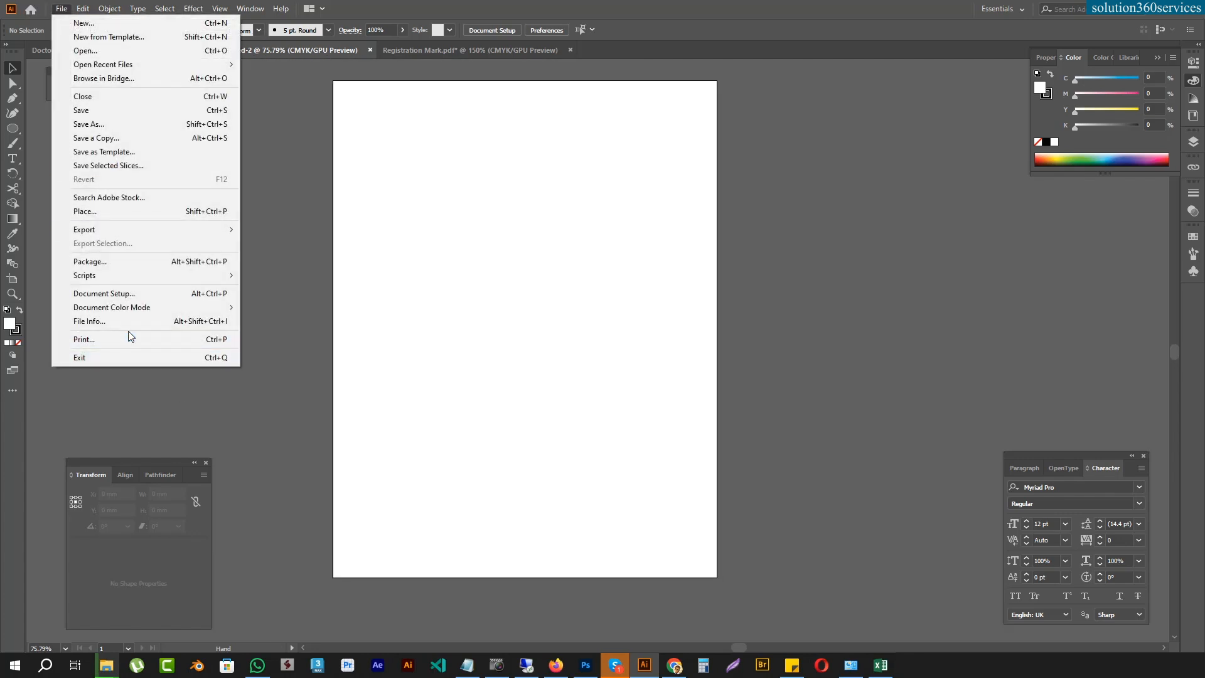
click(296, 308)
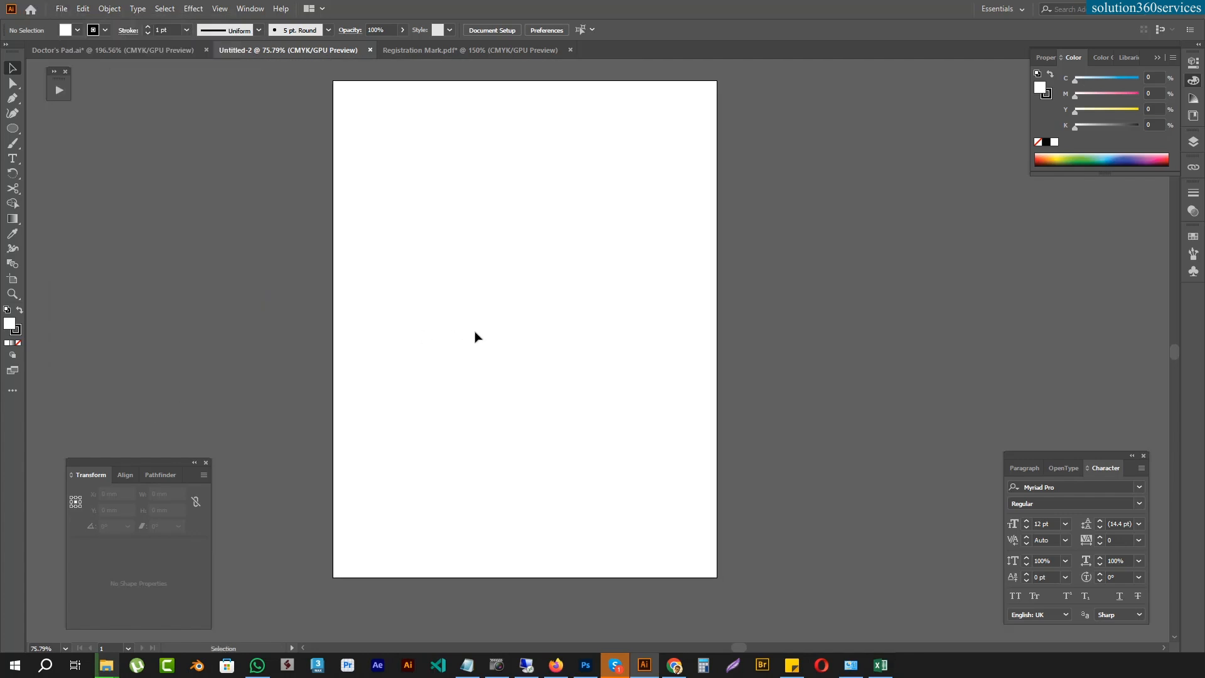
key(ctrl+minus)
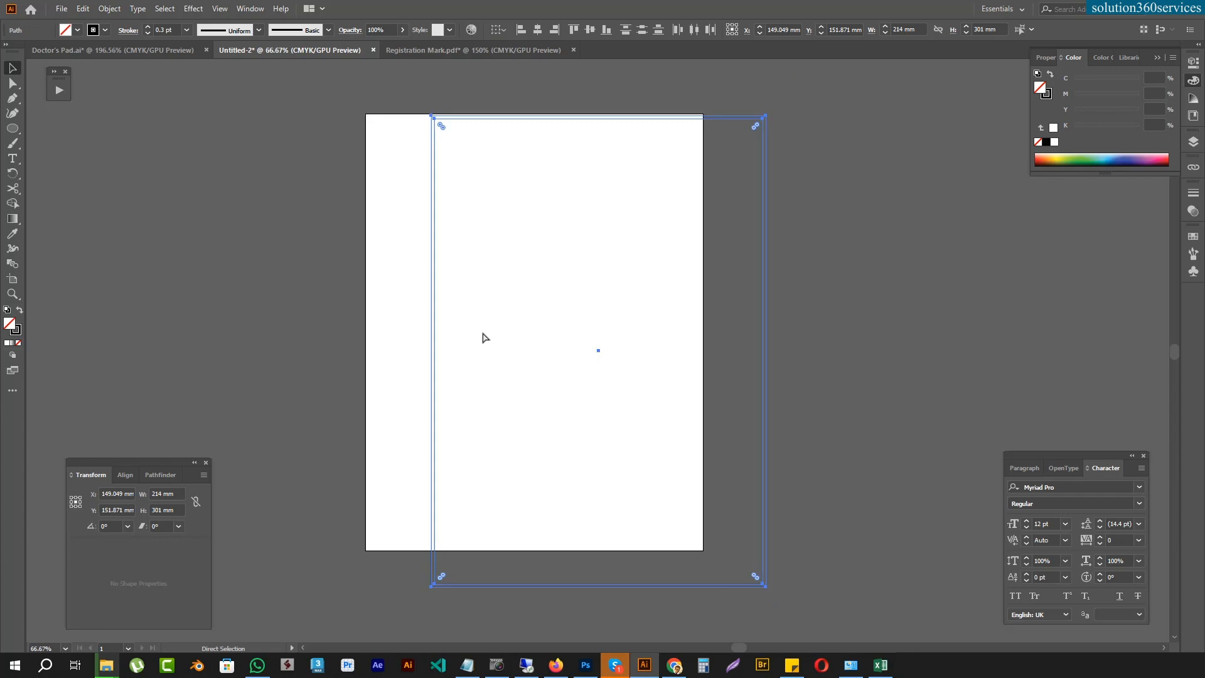
key(v)
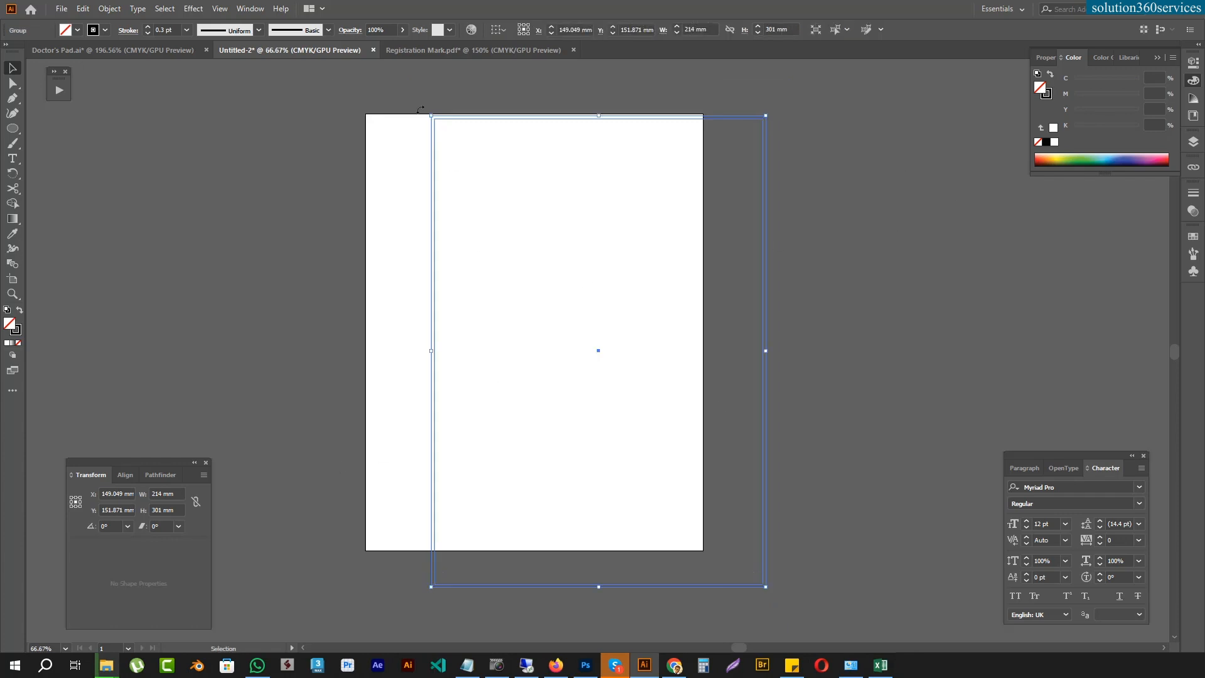
- Show the rulers in Untitled-2 and set their units to inches
key(ctrl+r)
right_click(457, 65)
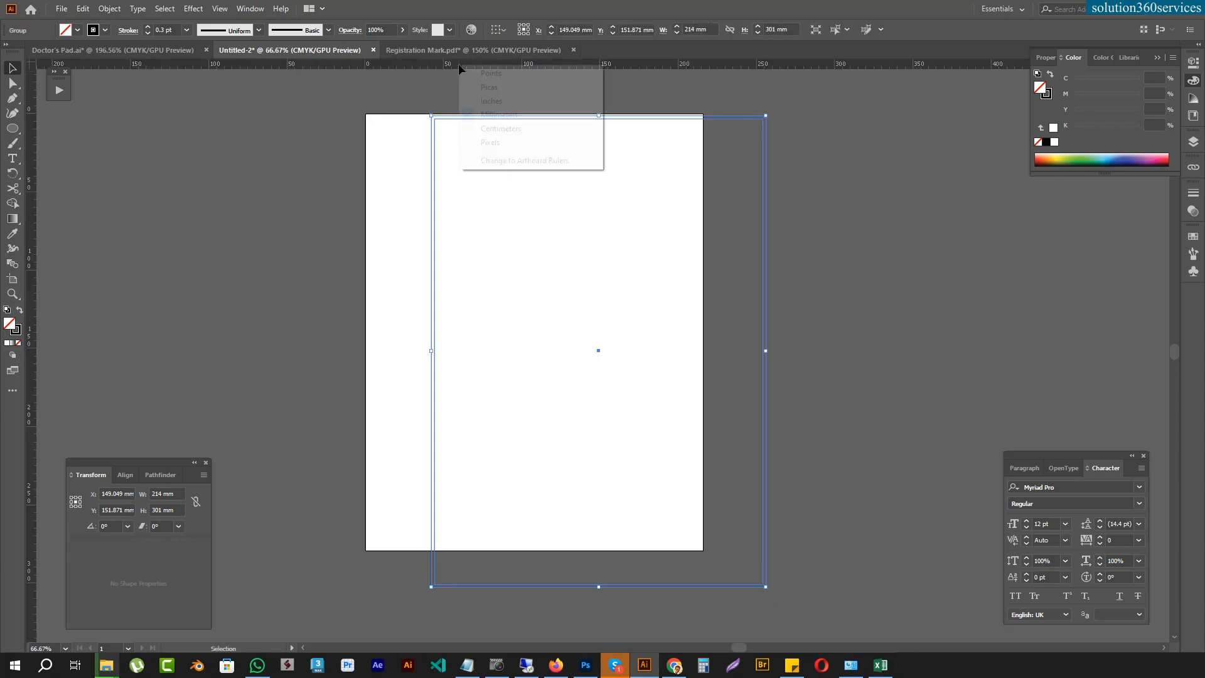
click(504, 103)
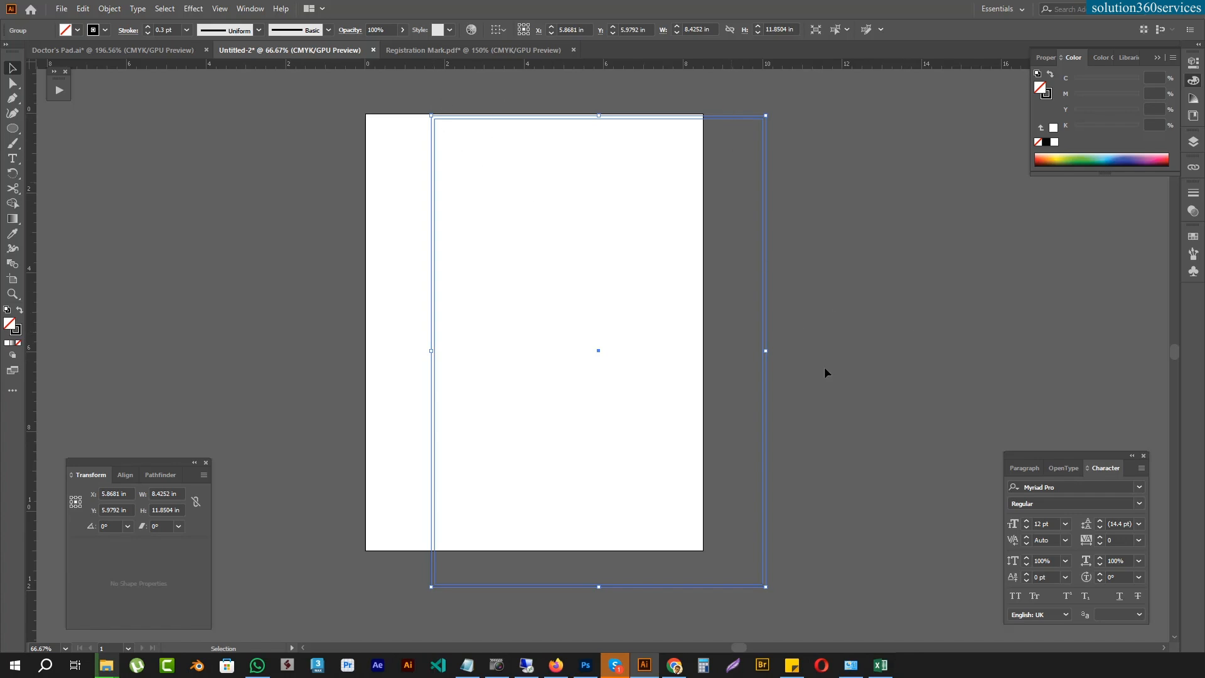
- Duplicate the outline group to its right so that the copy's outer edge meets the original's
click(847, 350)
click(508, 369)
drag(561, 320, 480, 395)
drag(399, 279, 498, 235)
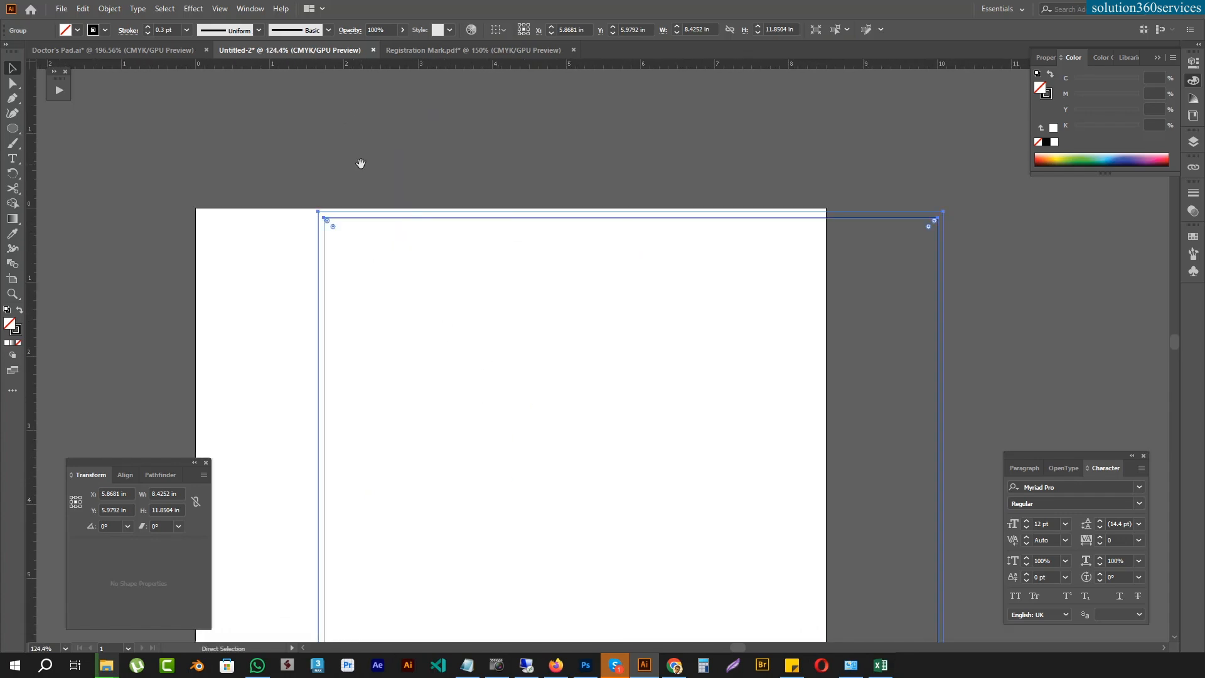
key(a)
drag(320, 213, 948, 215)
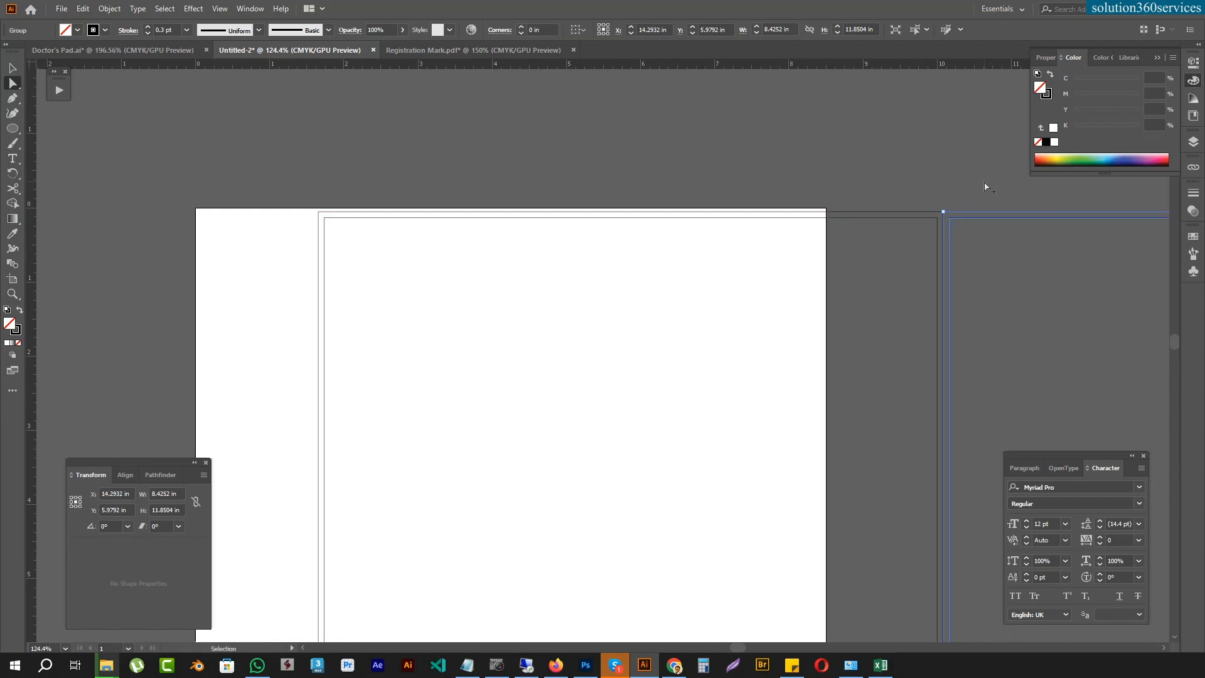
- Resize the artboard to enclose both outline groups, about 17.2 by 12.17 in
key(ctrl+minus)
key(ctrl+minus)
key(ctrl+minus)
key(v)
click(493, 107)
drag(370, 137, 711, 540)
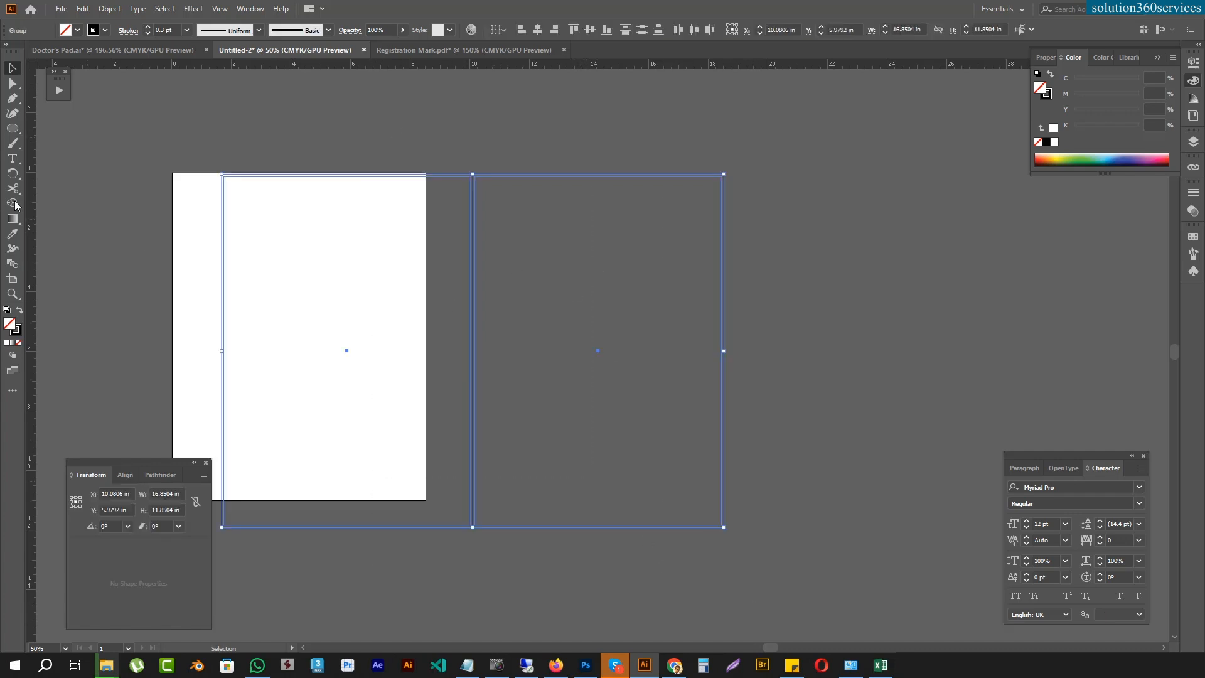
click(13, 279)
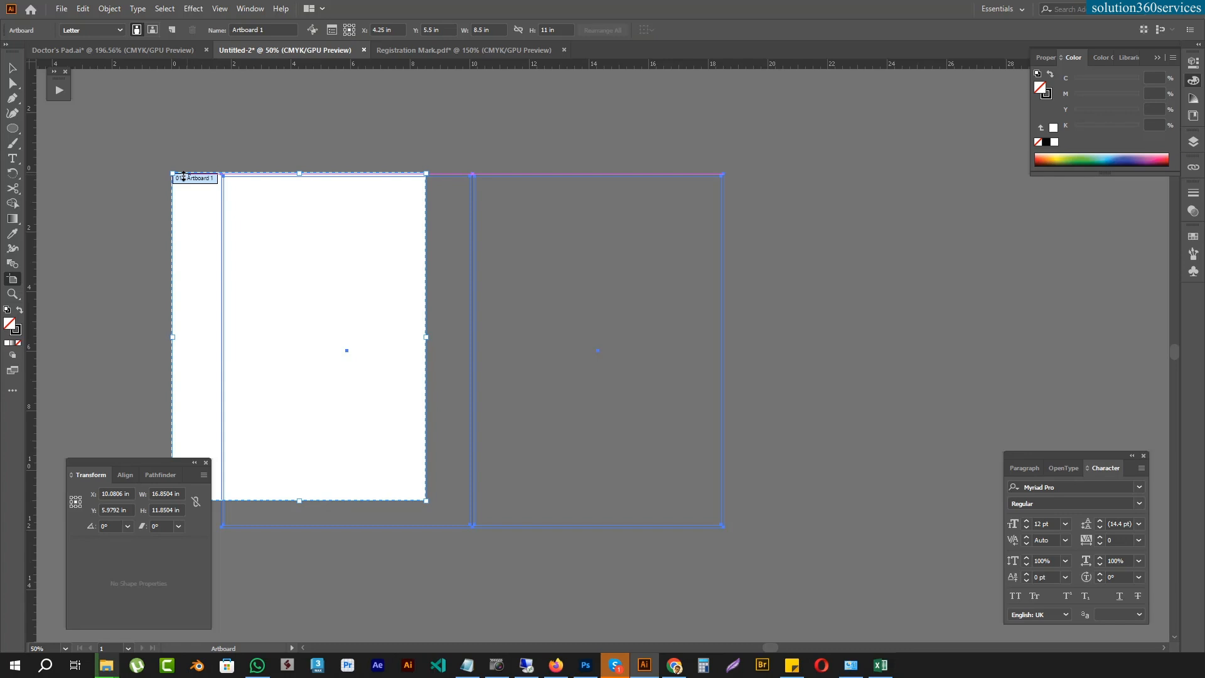
drag(172, 171, 215, 170)
drag(428, 502, 729, 535)
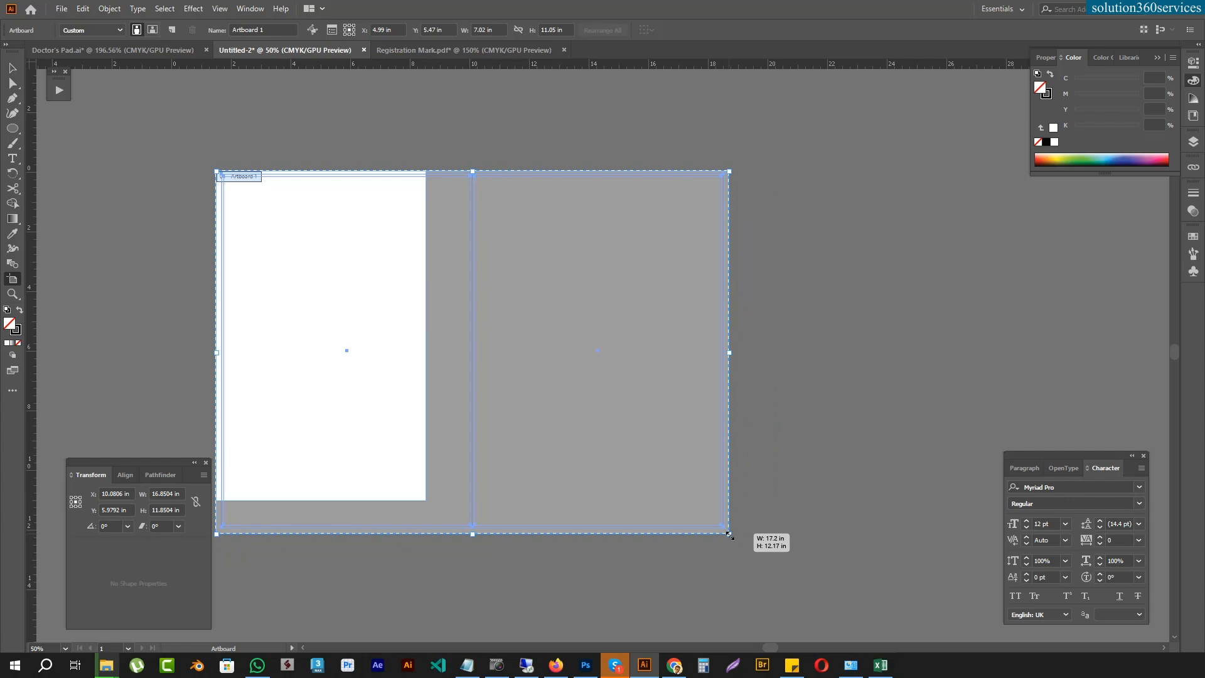
drag(729, 535, 730, 535)
key(Escape)
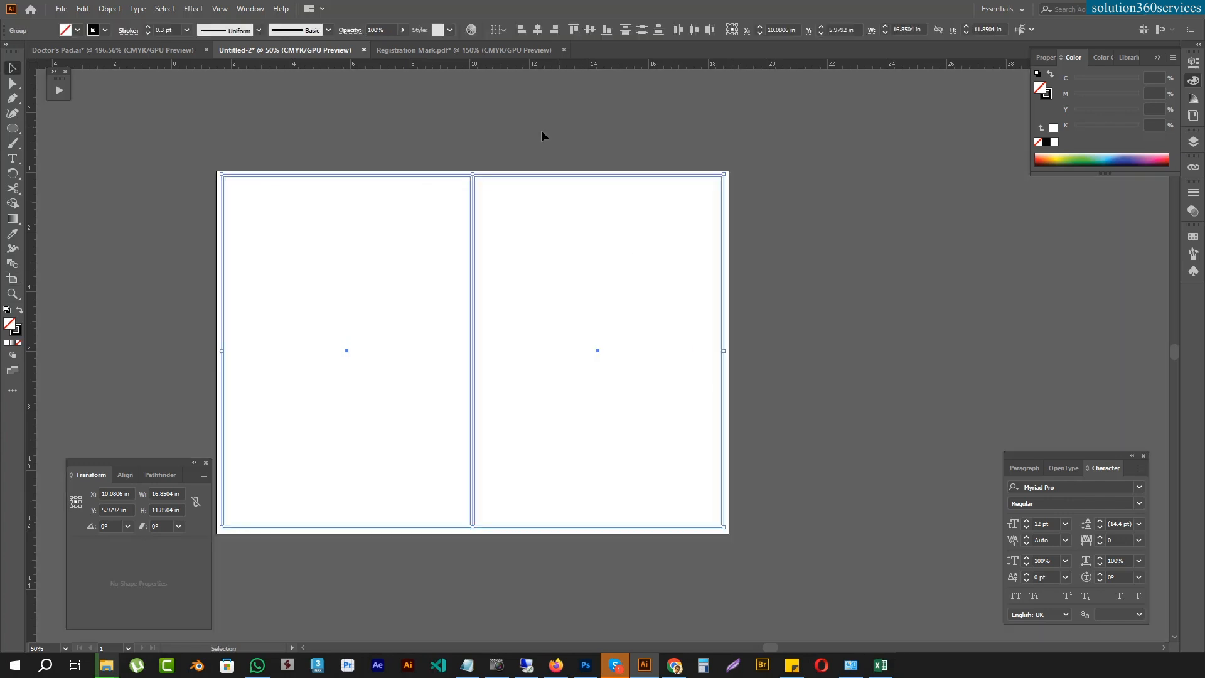
- Extend the artboard's top edge upward to leave a wider margin above the outline groups
click(13, 278)
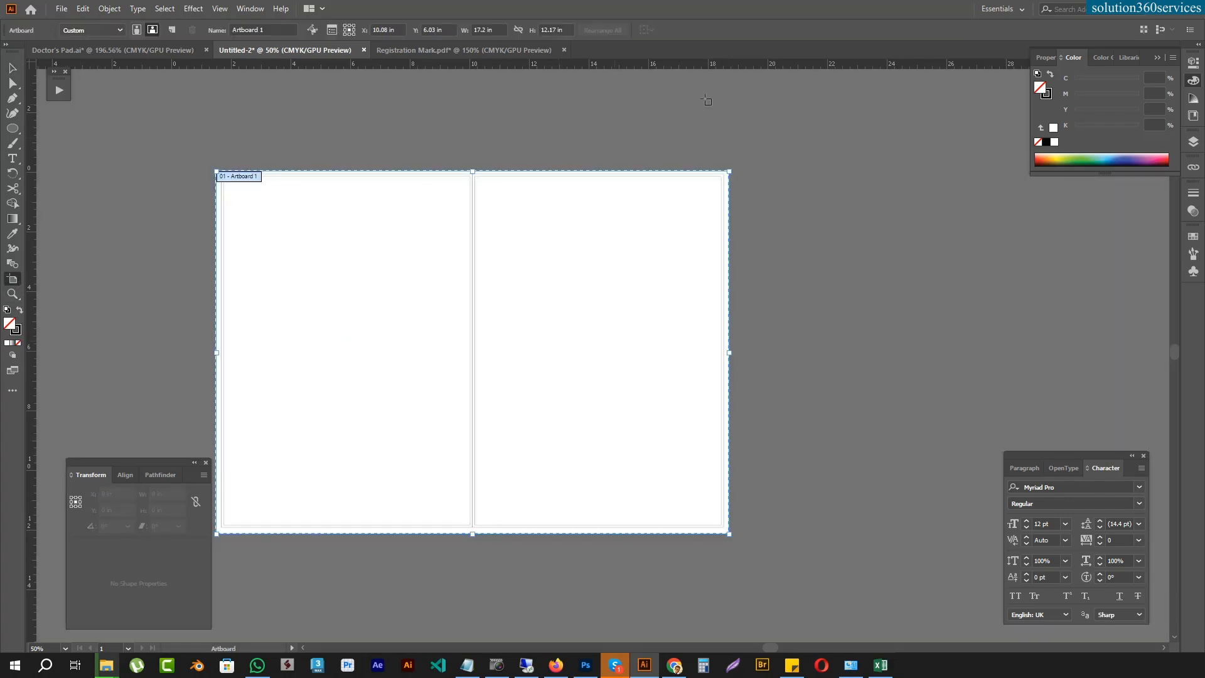
drag(475, 173, 600, 261)
key(Escape)
drag(592, 351, 689, 312)
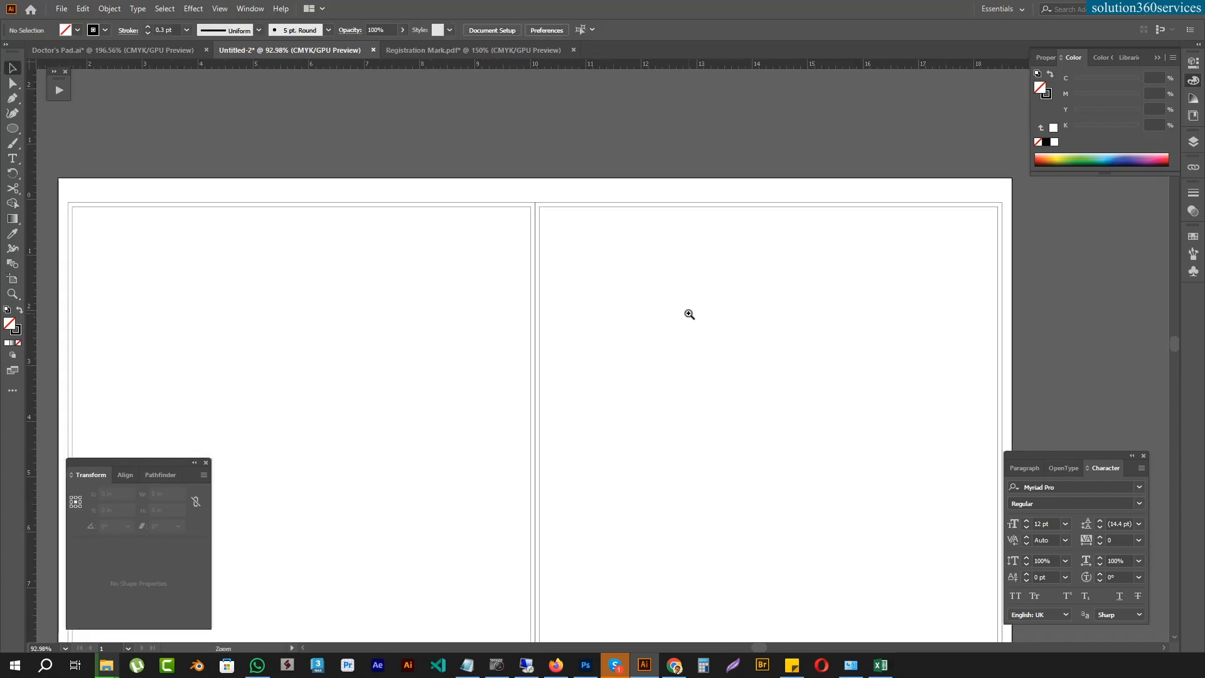
- Select the inner trim rectangles of both outline groups and convert them into guides
drag(568, 257, 615, 286)
drag(349, 318, 498, 322)
key(a)
alt+click(673, 246)
alt+shift+click(697, 239)
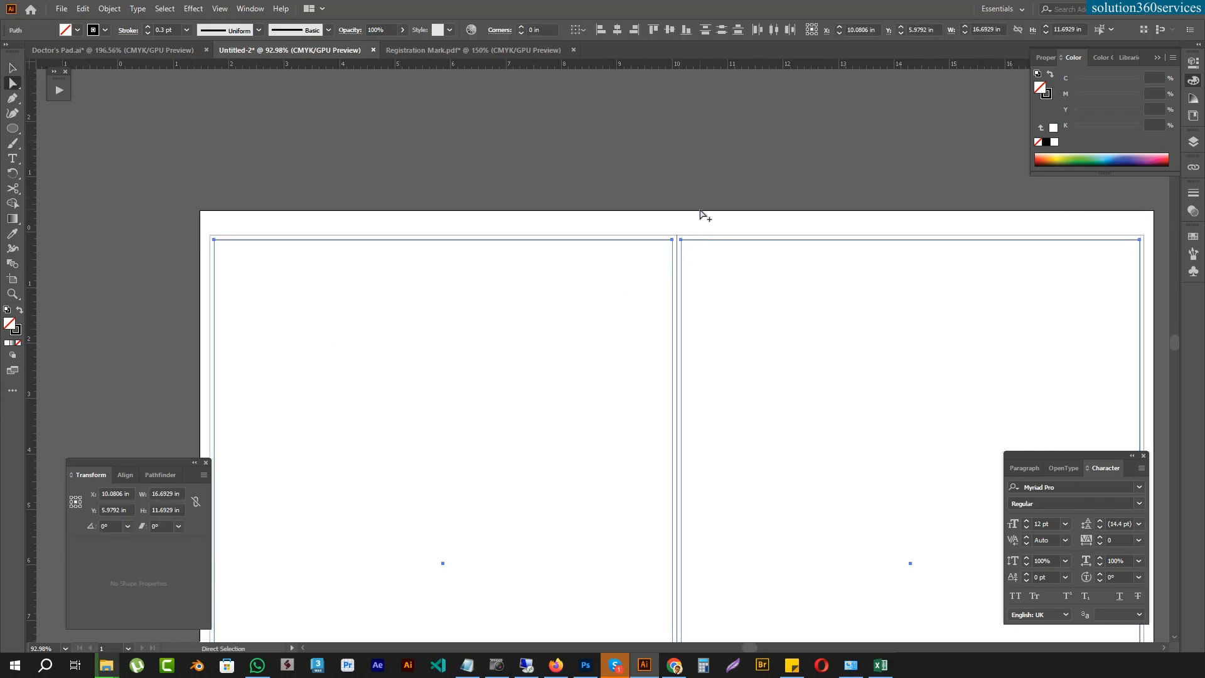
key(Delete)
- Add a vertical guide along the left page's outer trim edge and a horizontal guide along the upper trim edge
drag(653, 241, 666, 331)
drag(179, 375, 420, 299)
drag(31, 229, 366, 223)
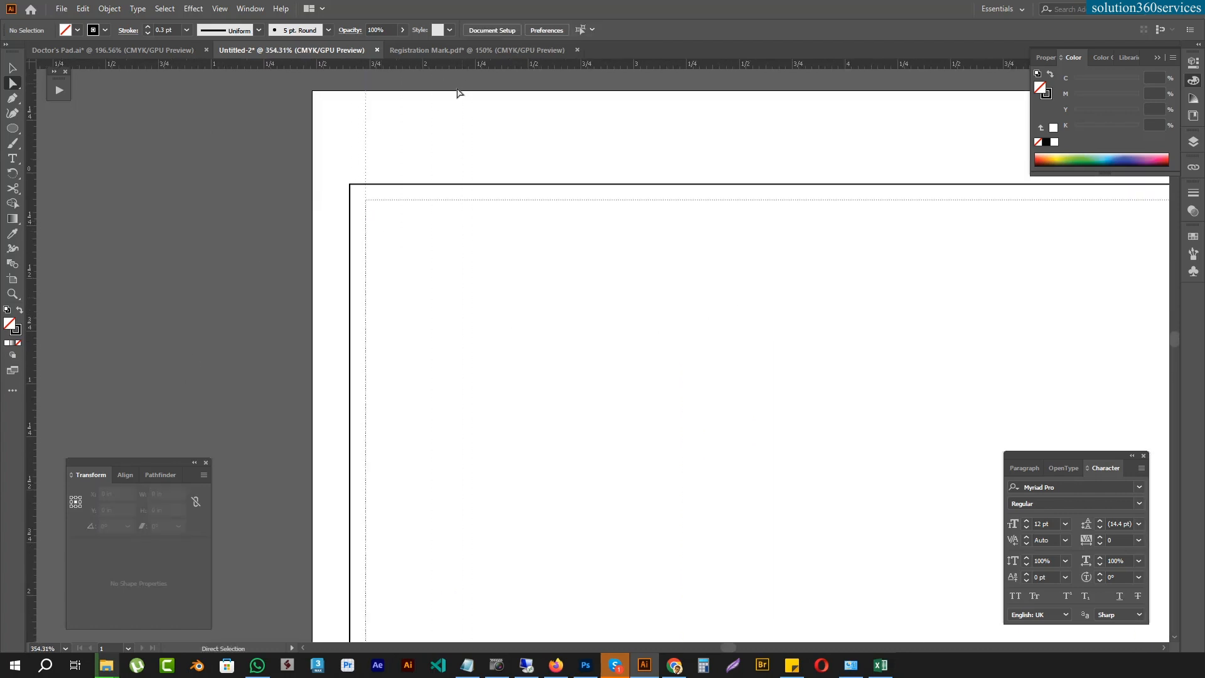
drag(454, 66, 420, 200)
- Add vertical guides along the two trim edges flanking the centre line and along the right page's outer trim edge
drag(1042, 257, 152, 308)
drag(819, 308, 7, 342)
drag(410, 67, 408, 299)
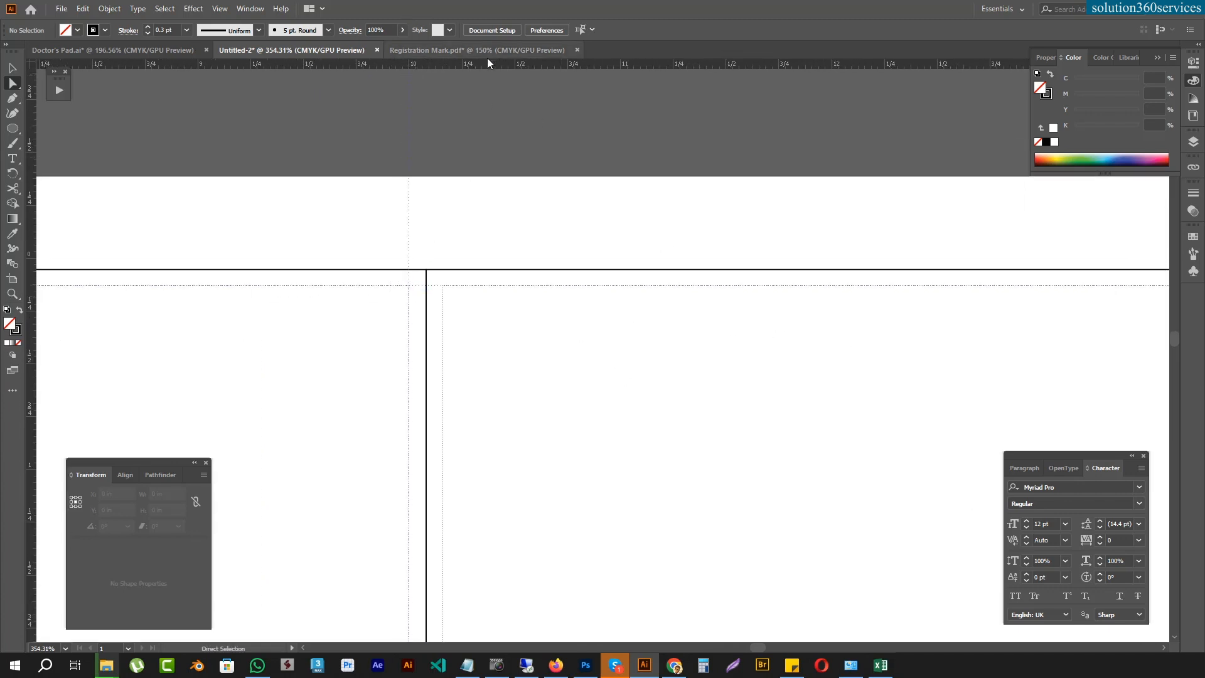
drag(483, 69, 443, 358)
drag(907, 305, 94, 318)
drag(1000, 377, 118, 315)
drag(484, 69, 511, 347)
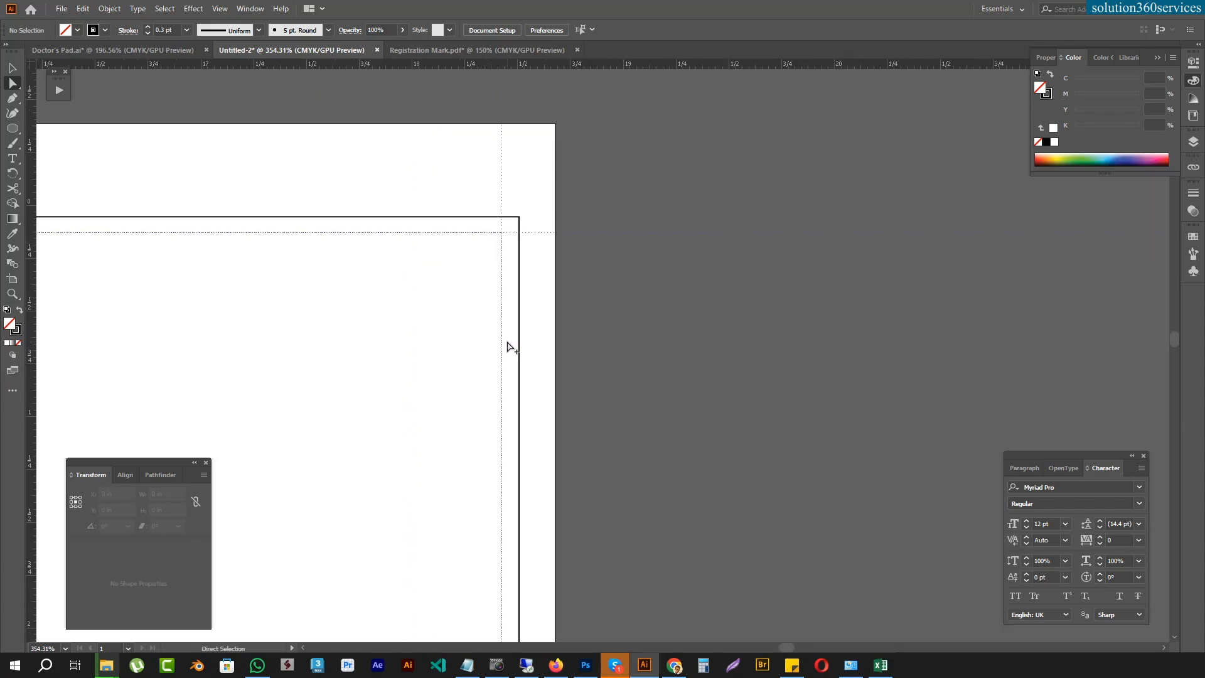
- Add a horizontal guide along the lower trim edge of the pages
key(ctrl+0)
drag(633, 449, 591, 162)
ctrl+click(116, 375)
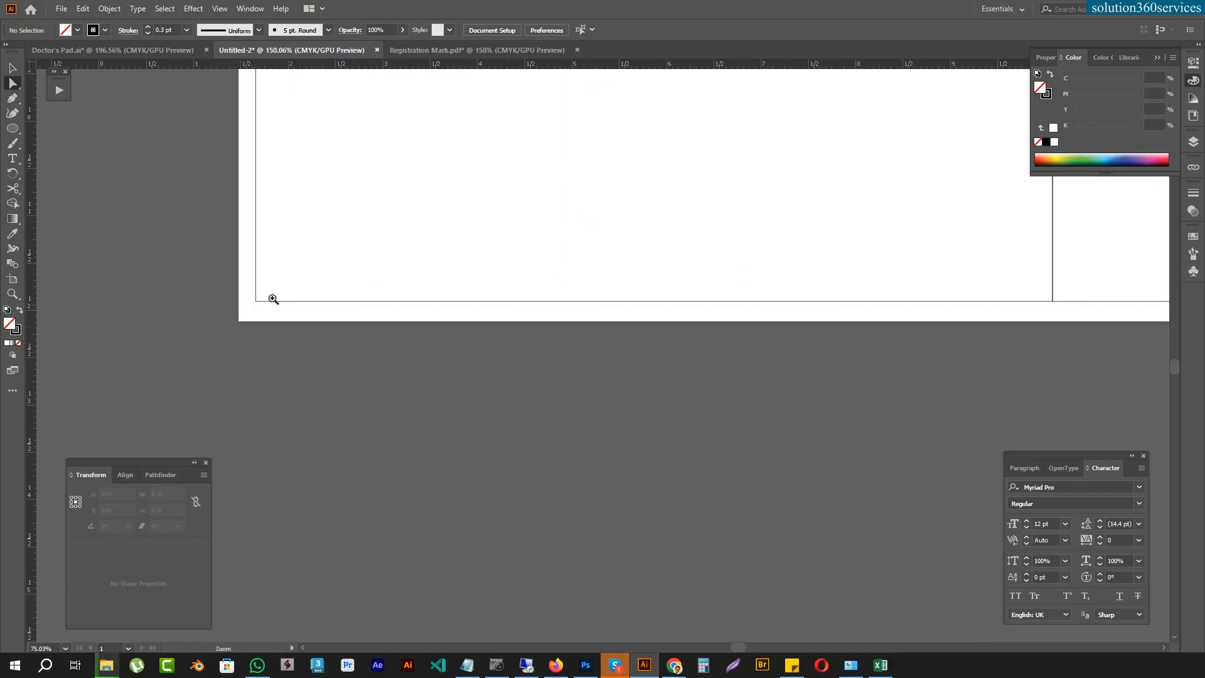
drag(273, 299, 393, 277)
drag(467, 67, 458, 199)
- Draw a horizontal crop mark about 0.13 in long on the lower guide, running outward from the left outline edge, and select it
key(p)
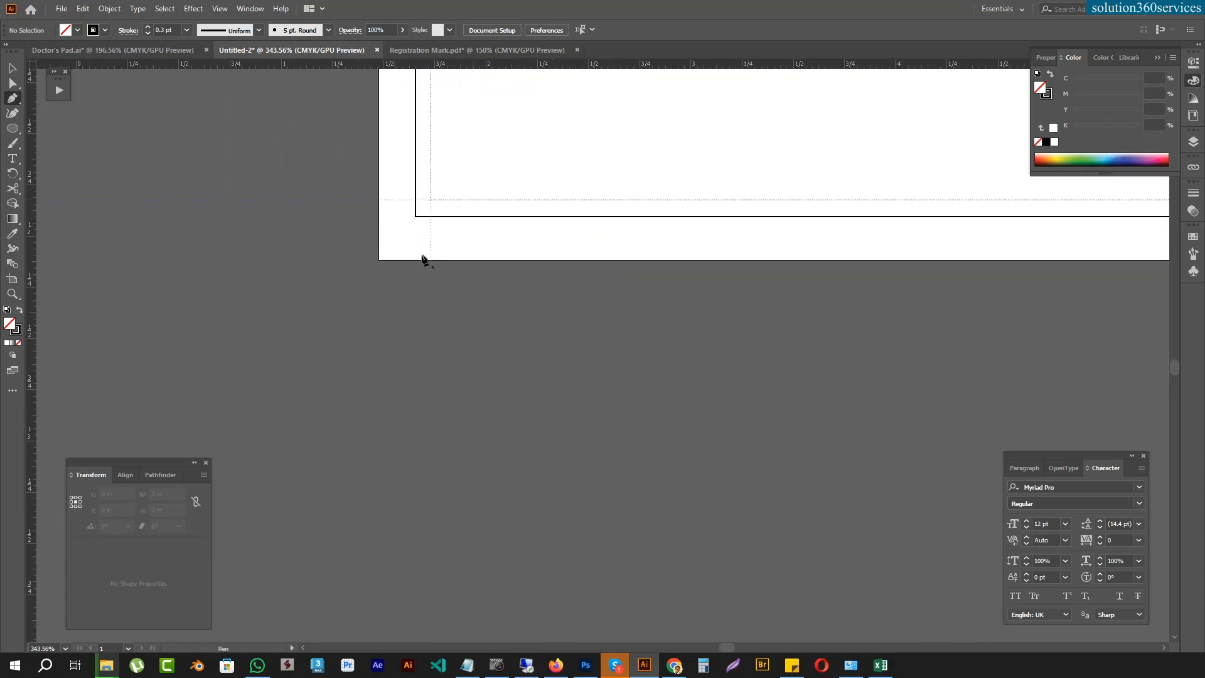
click(416, 200)
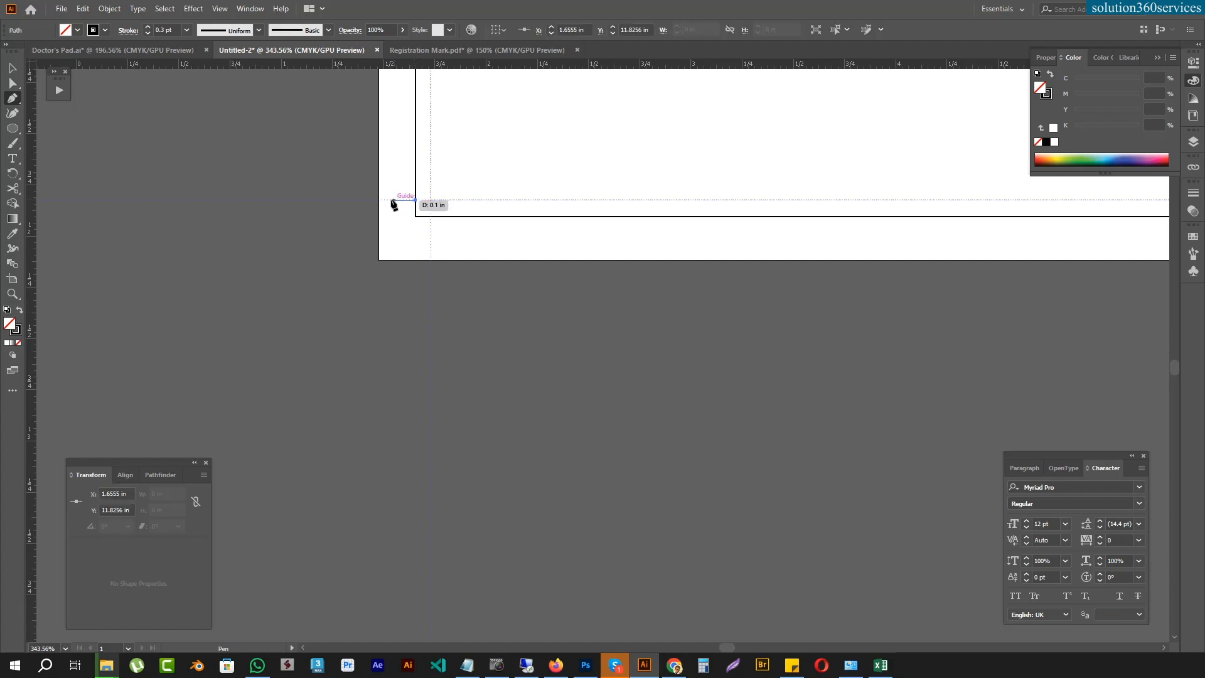
click(390, 200)
key(v)
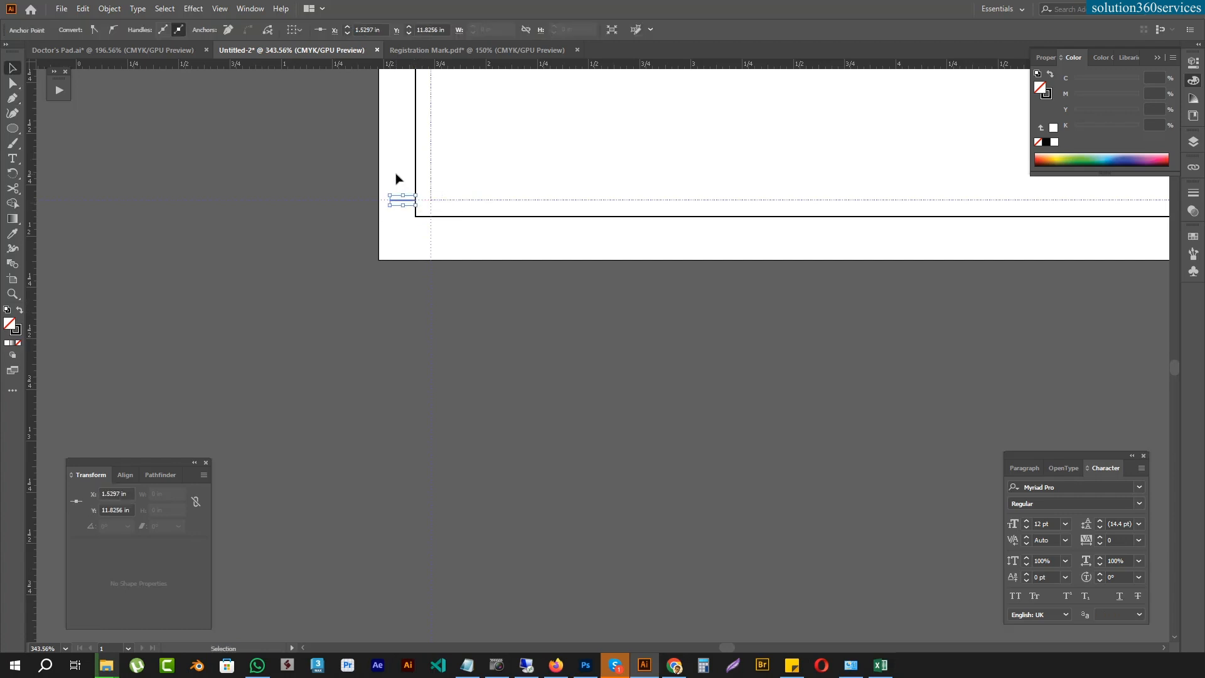
click(395, 223)
click(403, 199)
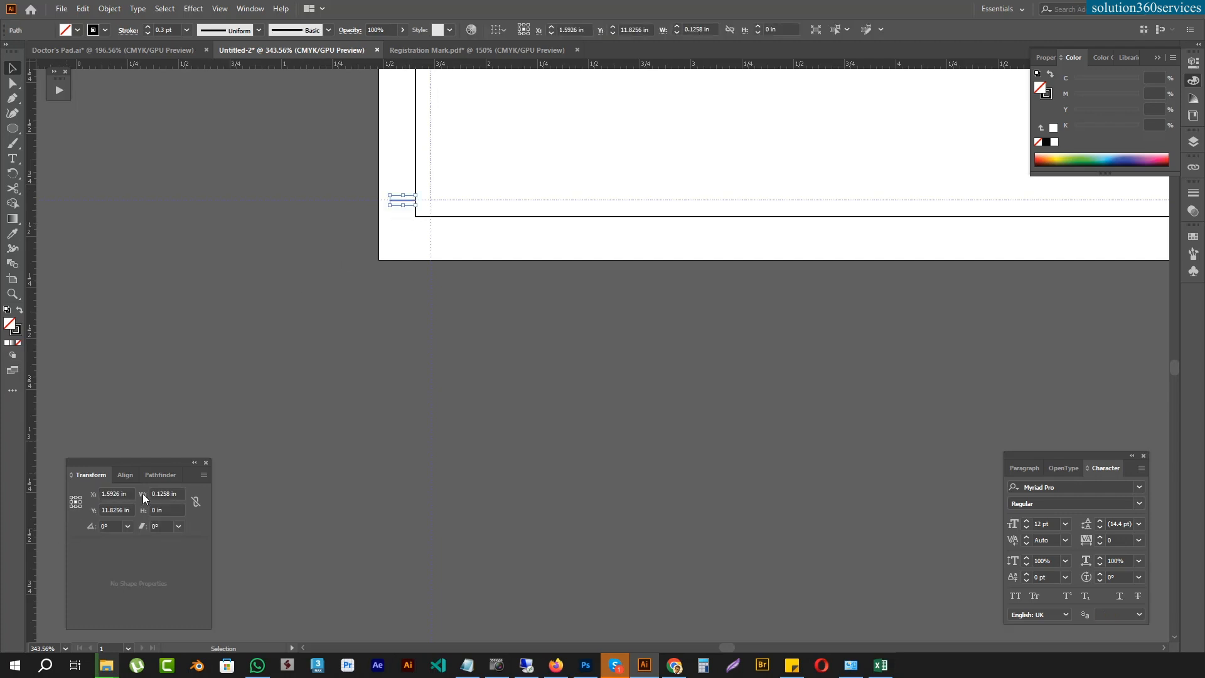
- Set the crop mark's length to 2 mm and snap its inner end back to the left outline edge
click(143, 496)
text(2mm)
key(Return)
scroll(397, 220, up, 3)
key(a)
drag(430, 179, 441, 180)
key(x)
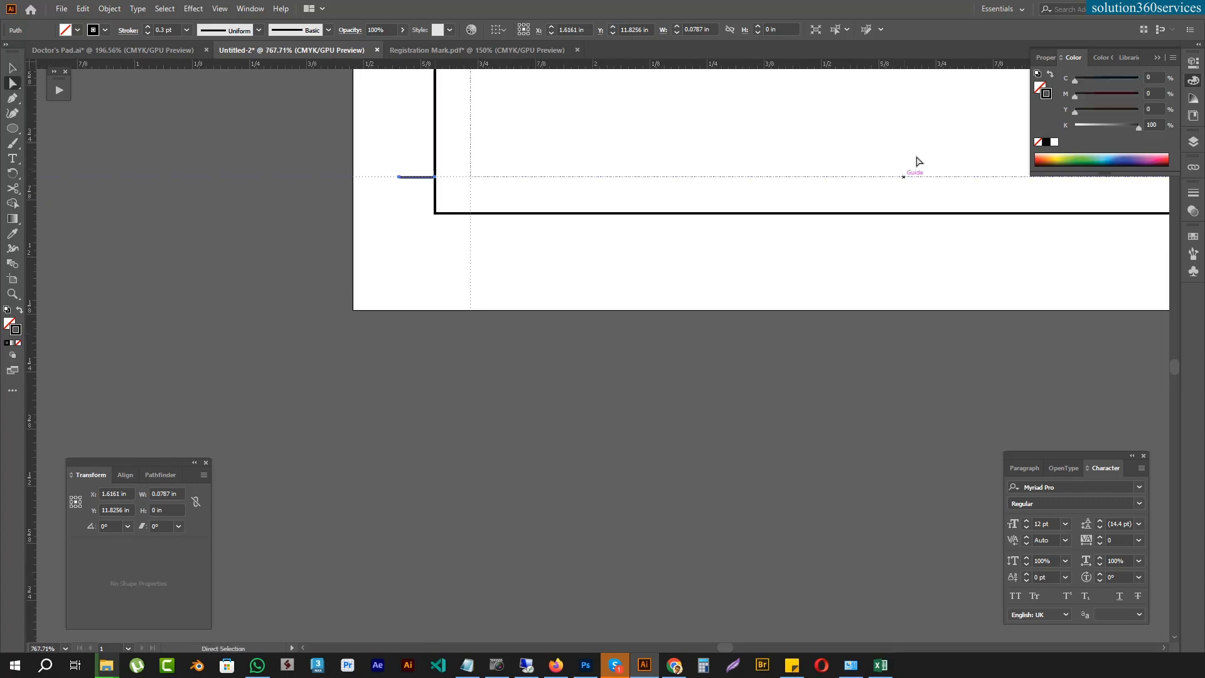
- Duplicate the lower-left crop mark straight up onto the upper trim guide
key(ctrl+0)
drag(745, 230, 901, 194)
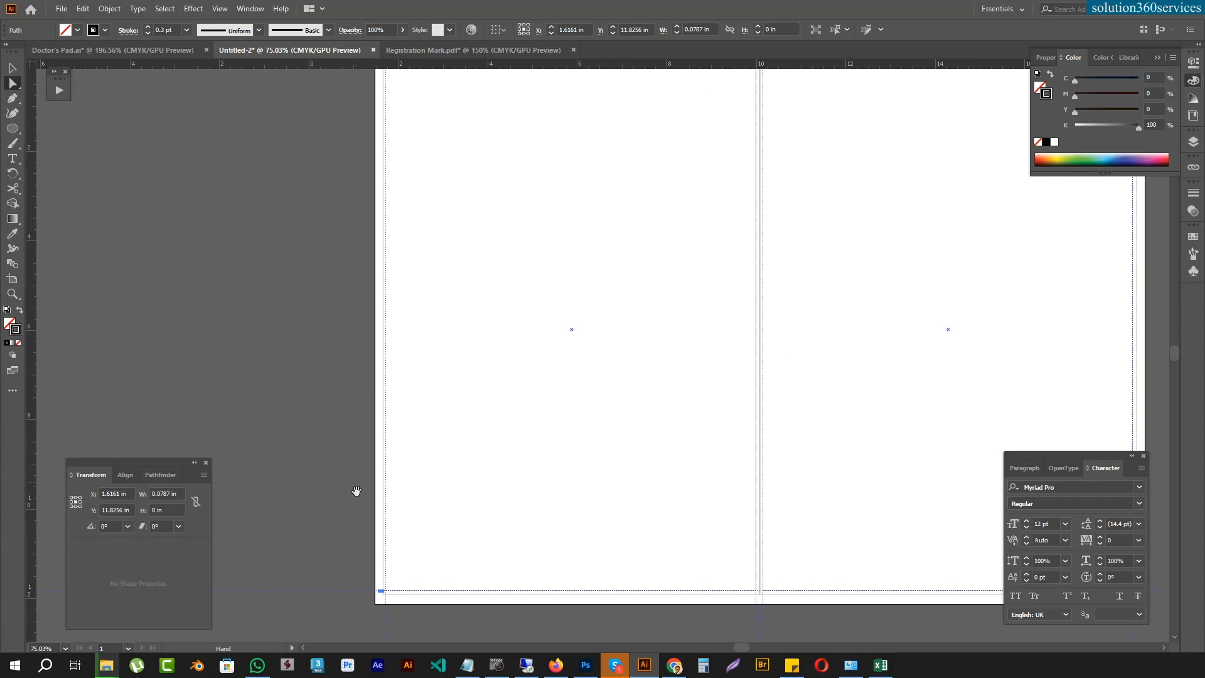
drag(368, 512, 370, 519)
drag(384, 595, 391, 91)
drag(417, 251, 406, 415)
drag(345, 282, 575, 149)
key(ctrl+0)
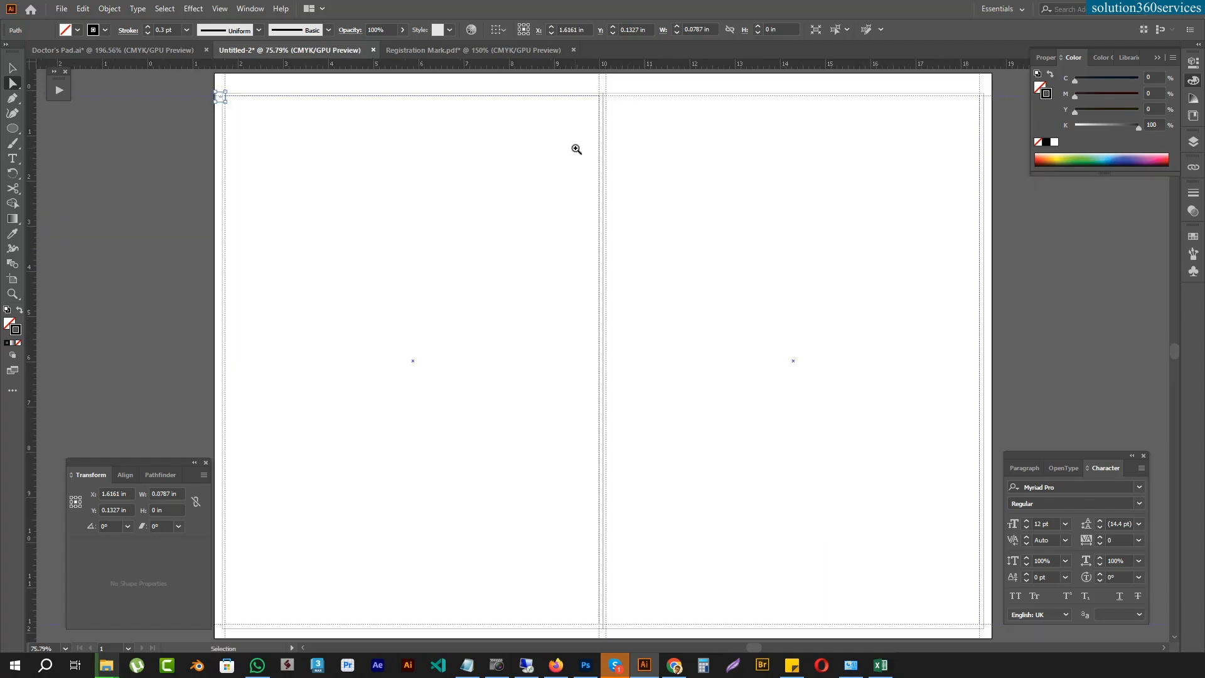
- Add the lower-left crop mark to the selection and group it with the upper one
alt+click(576, 150)
drag(633, 463, 437, 114)
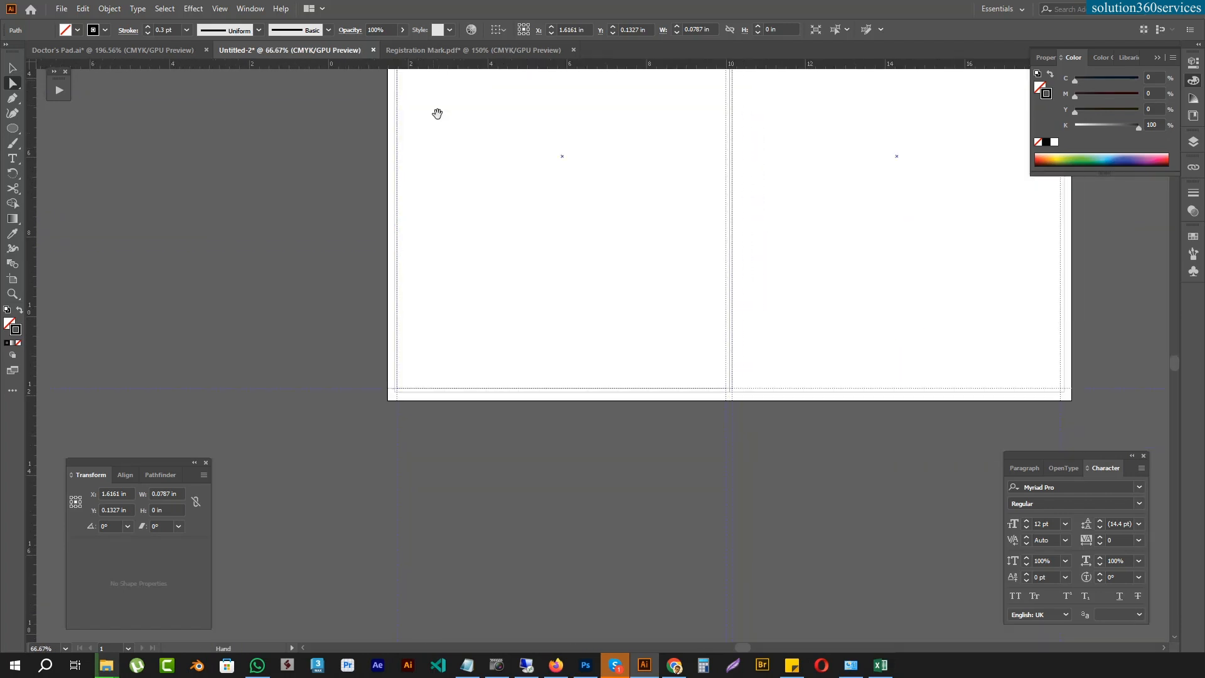
drag(390, 395, 389, 390)
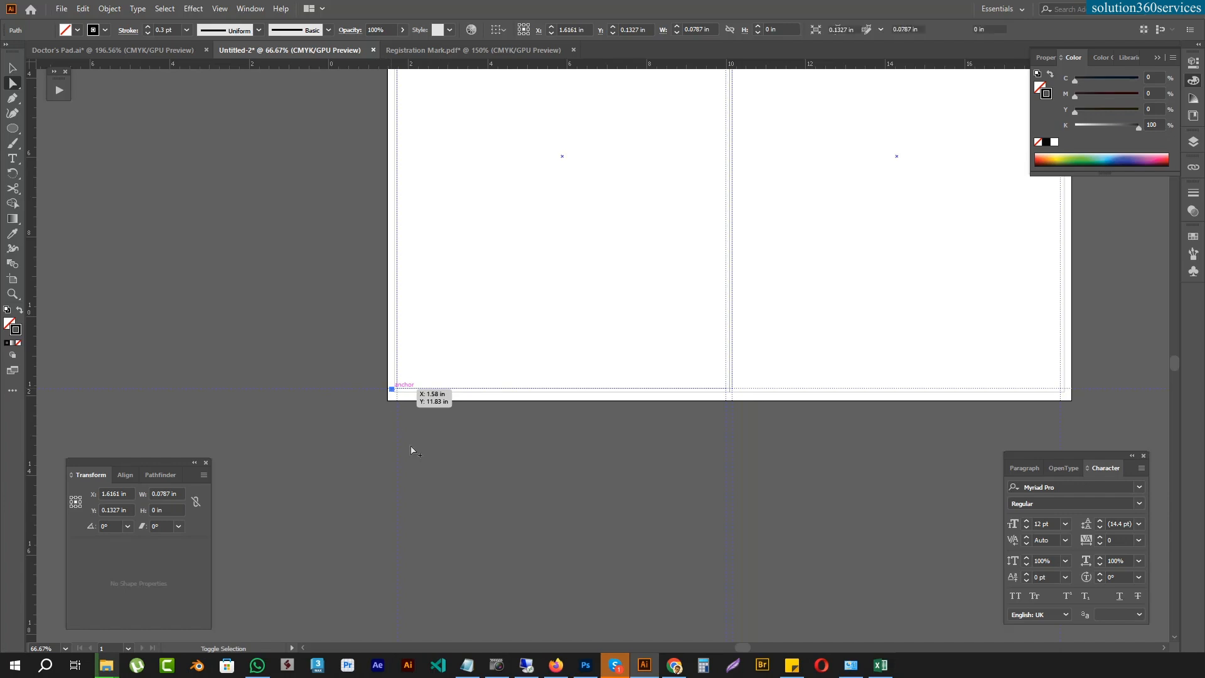
key(ctrl+g)
- Duplicate the grouped horizontal crop marks onto the centre line between the pages, centred on it
drag(419, 446, 440, 393)
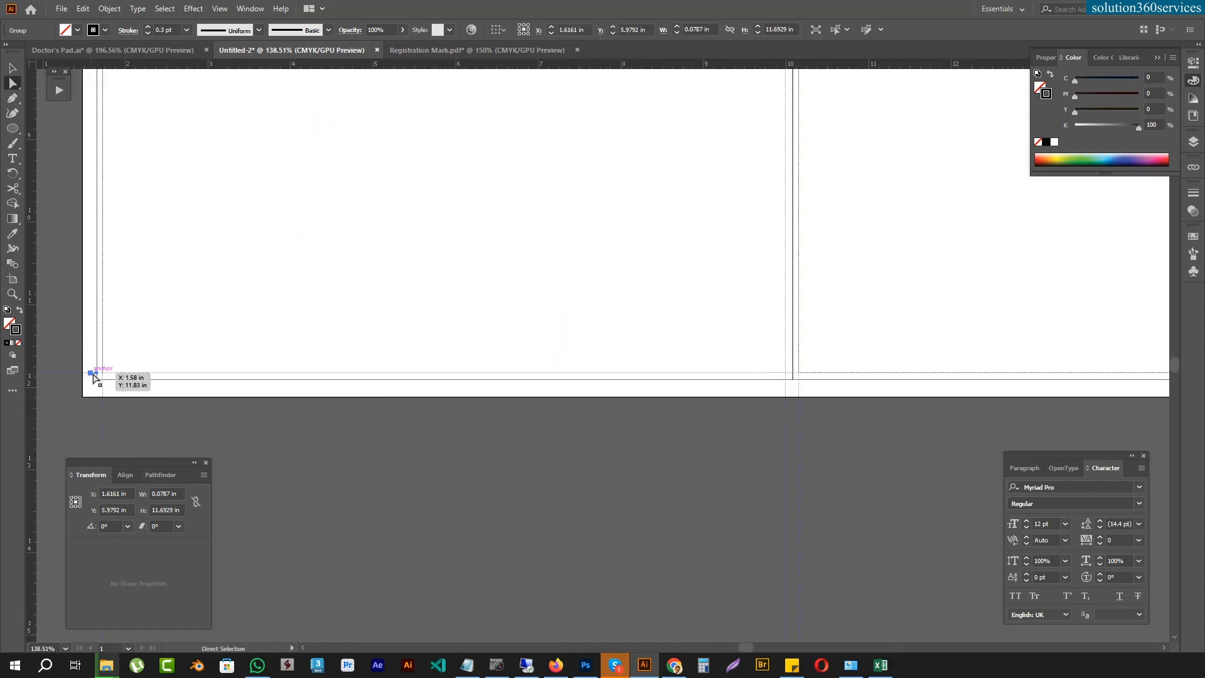
drag(93, 374, 607, 427)
drag(597, 479, 465, 255)
drag(389, 242, 406, 442)
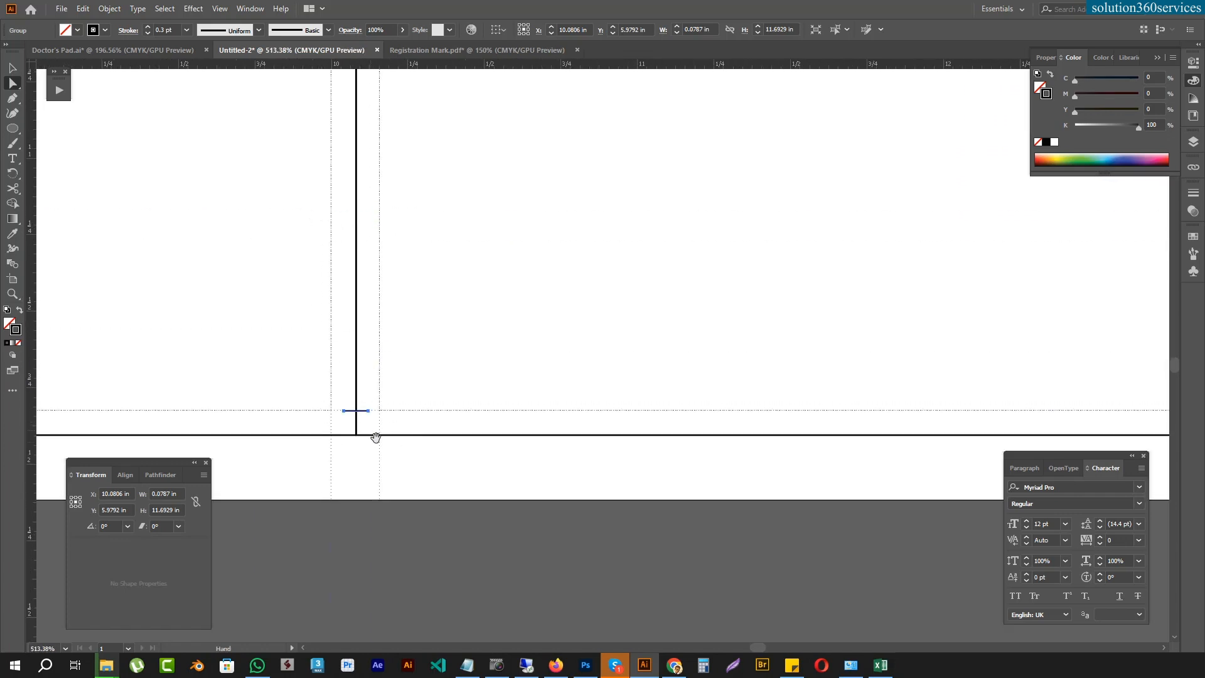
key(v)
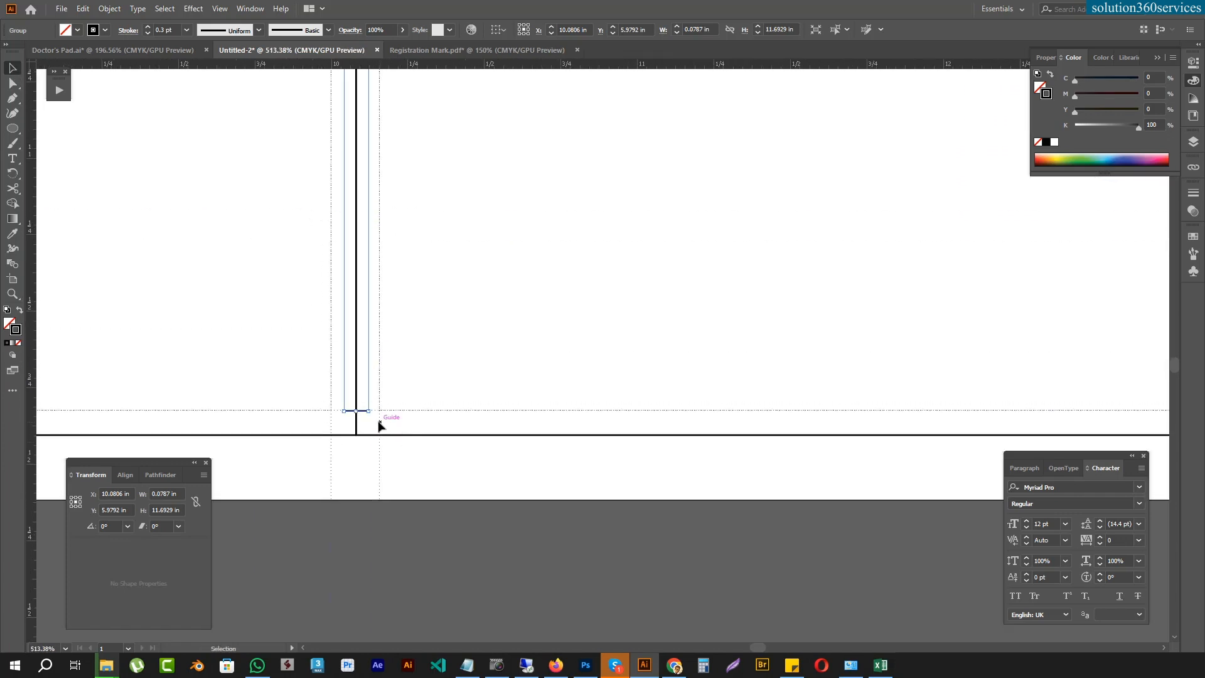
key(a)
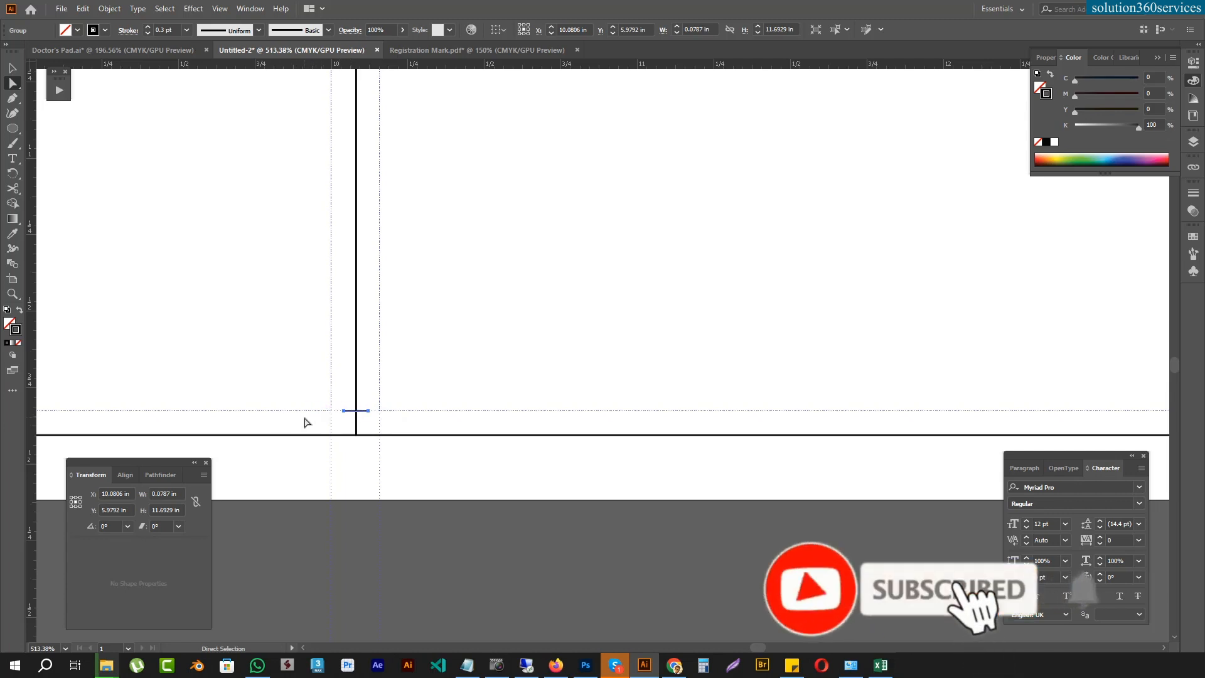
- Place a copy of the upper-left crop mark, rotated to vertical, on the left trim guide against the outline's top edge
key(ctrl+0)
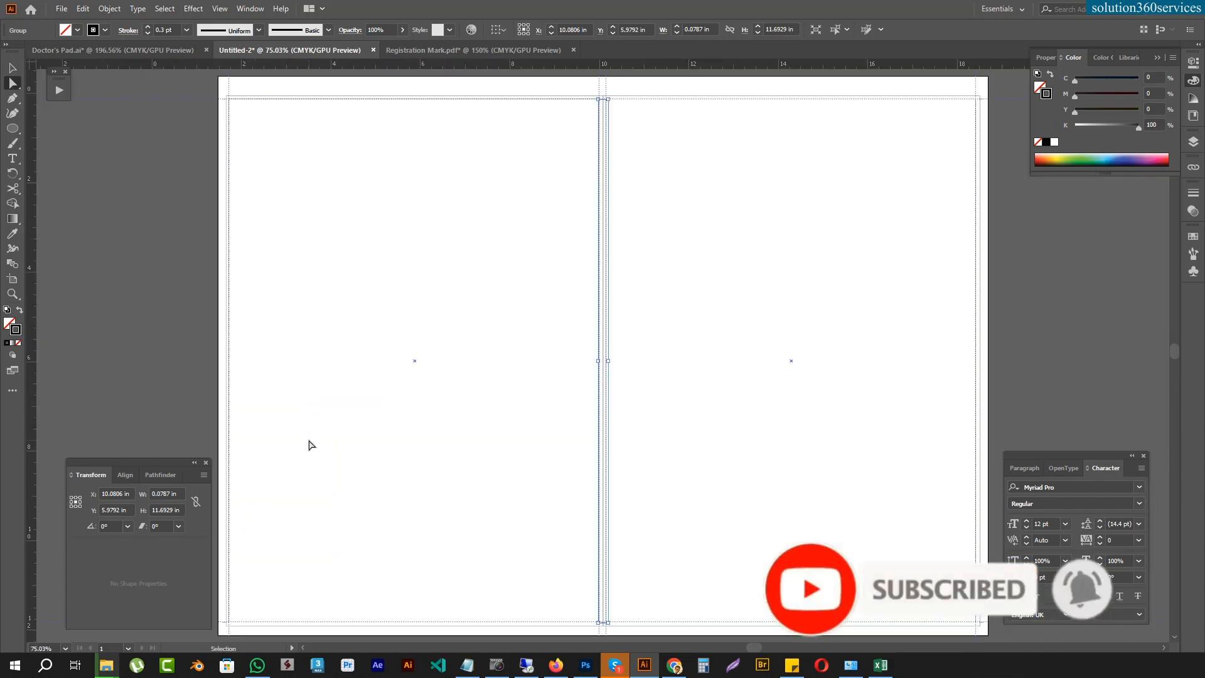
drag(446, 207, 433, 373)
drag(188, 276, 398, 205)
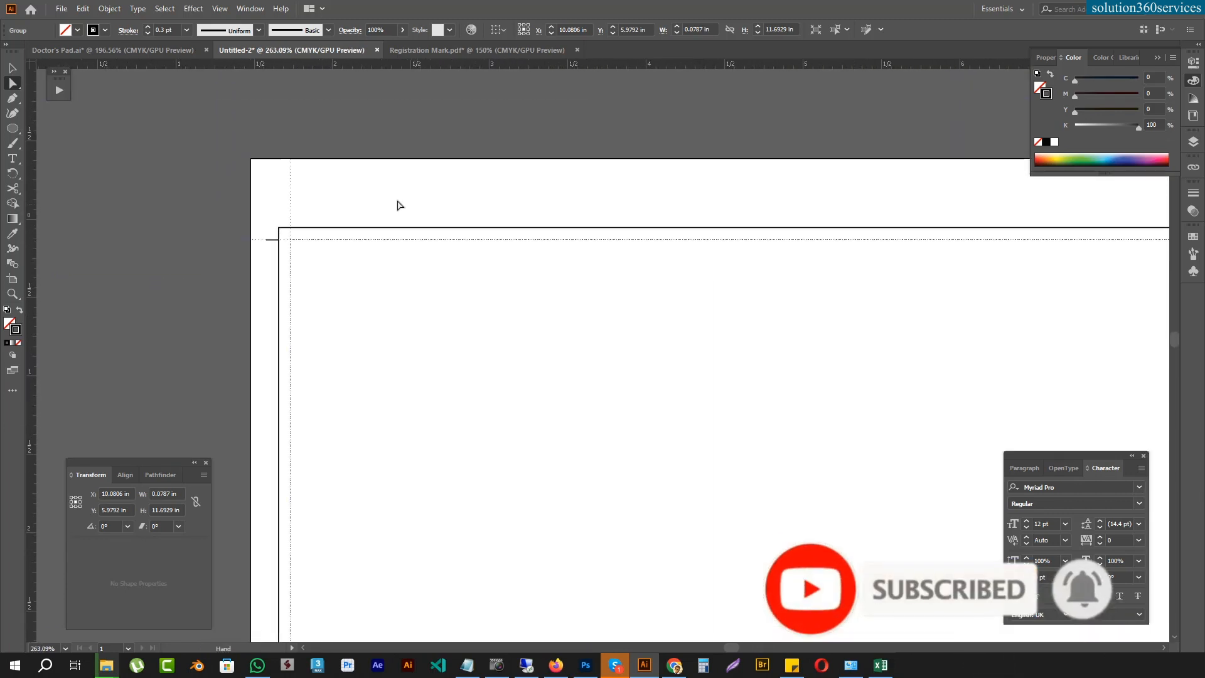
click(293, 196)
click(269, 240)
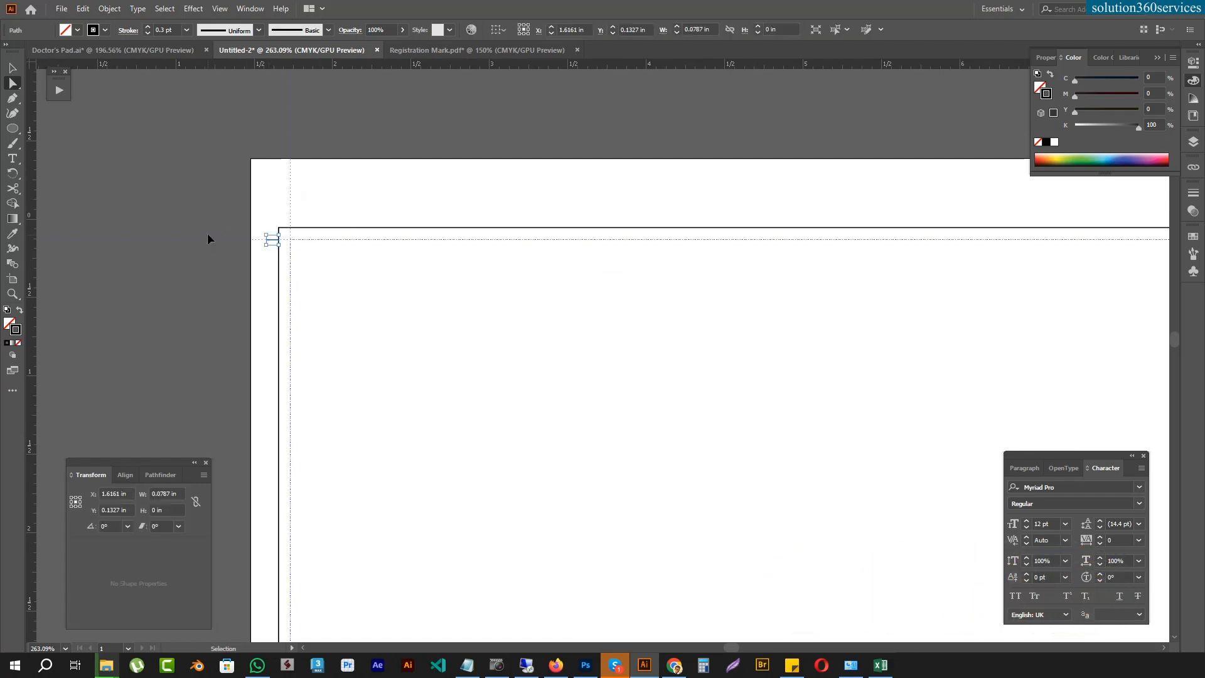
drag(275, 238, 294, 196)
key(r)
mouse_move(290, 240)
mouse_down()
mouse_move(291, 206)
mouse_move(289, 232)
mouse_up()
key(a)
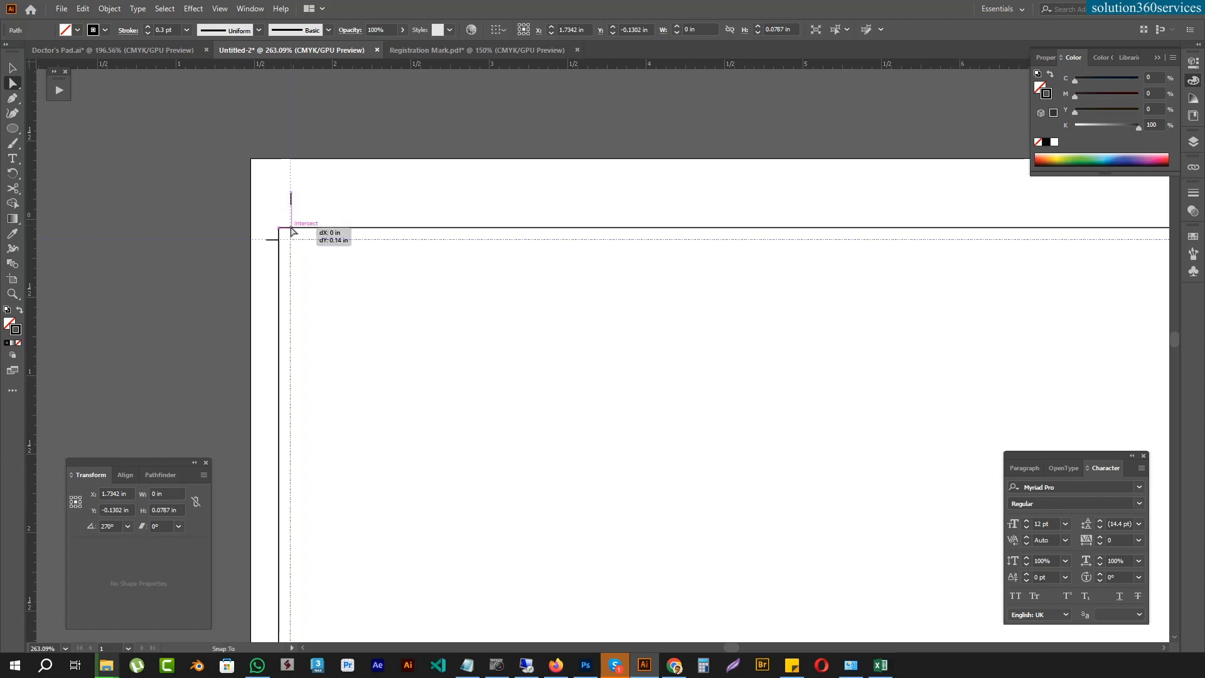
- Duplicate the vertical crop mark along the top edge to the left page's inner trim guide
key(ctrl+minus)
drag(469, 260, 24, 181)
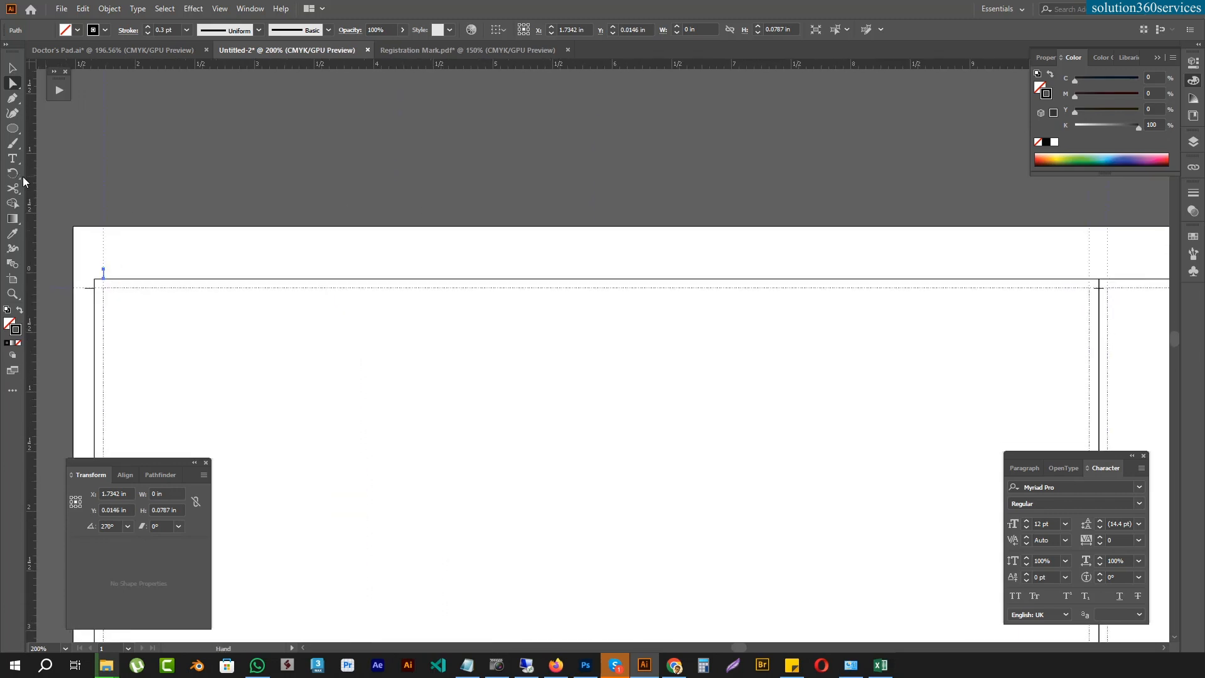
drag(113, 275, 1093, 334)
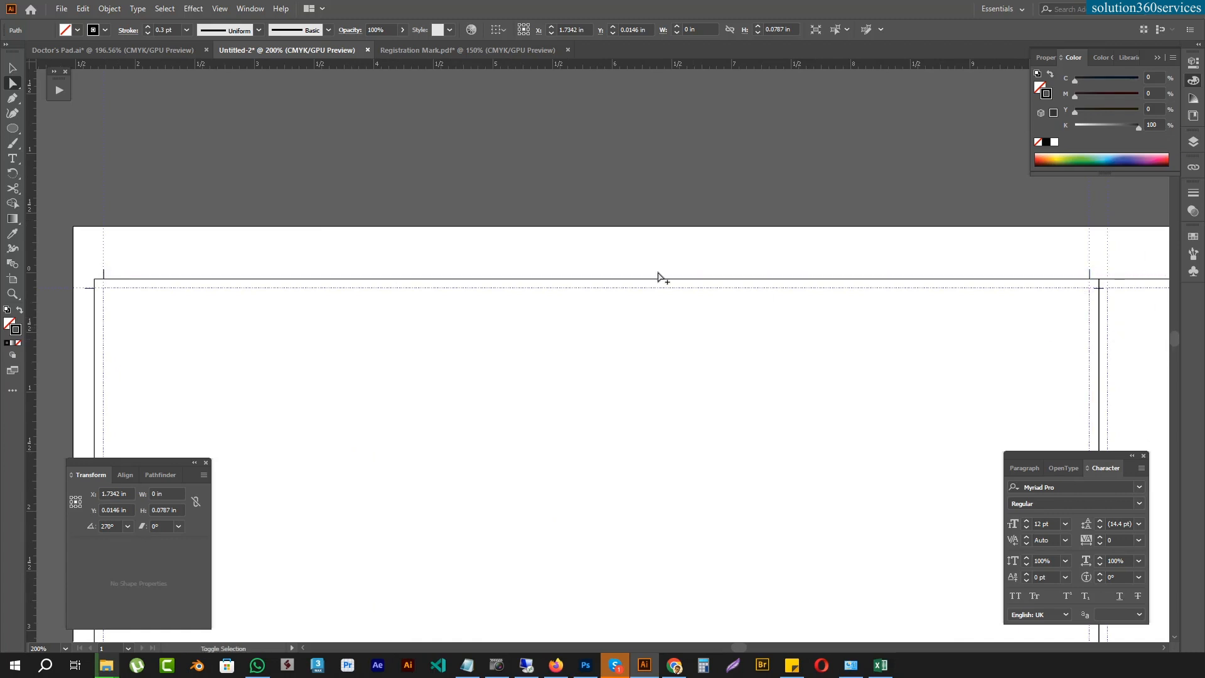
- Group the left page's two vertical crop marks and duplicate the pair onto the right page's trim guides
shift+click(103, 278)
key(ctrl+g)
drag(104, 278, 1109, 279)
key(v)
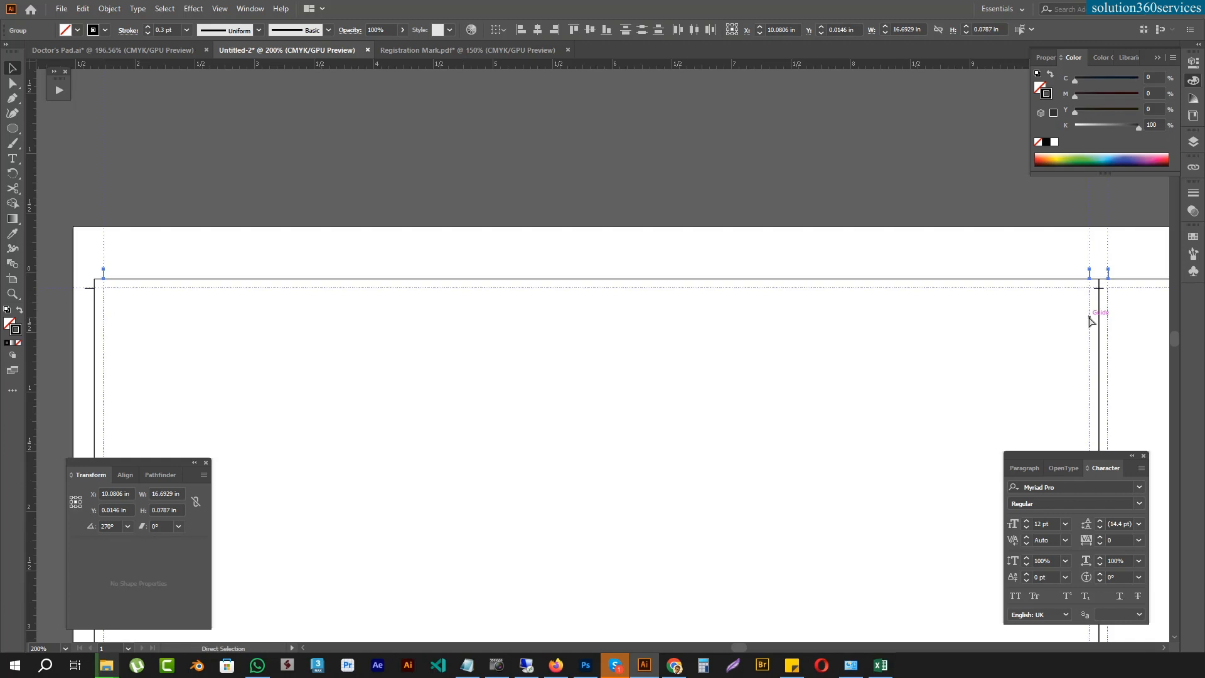
- Duplicate the top row of vertical crop marks to the bottom of the pages and snap it to the outline's lower edge
key(ctrl+minus)
key(ctrl+minus)
key(ctrl+minus)
scroll(903, 446, down, 5)
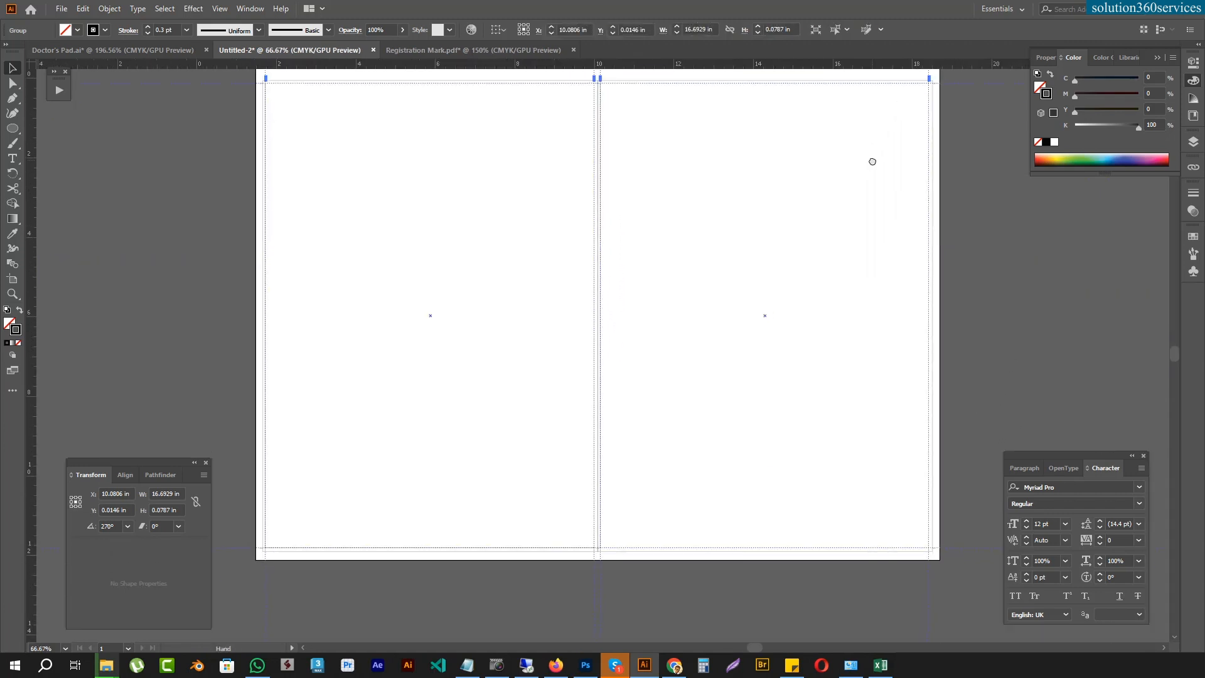
drag(600, 82, 664, 572)
scroll(381, 576, left, 3)
drag(380, 577, 691, 402)
key(a)
drag(377, 455, 377, 323)
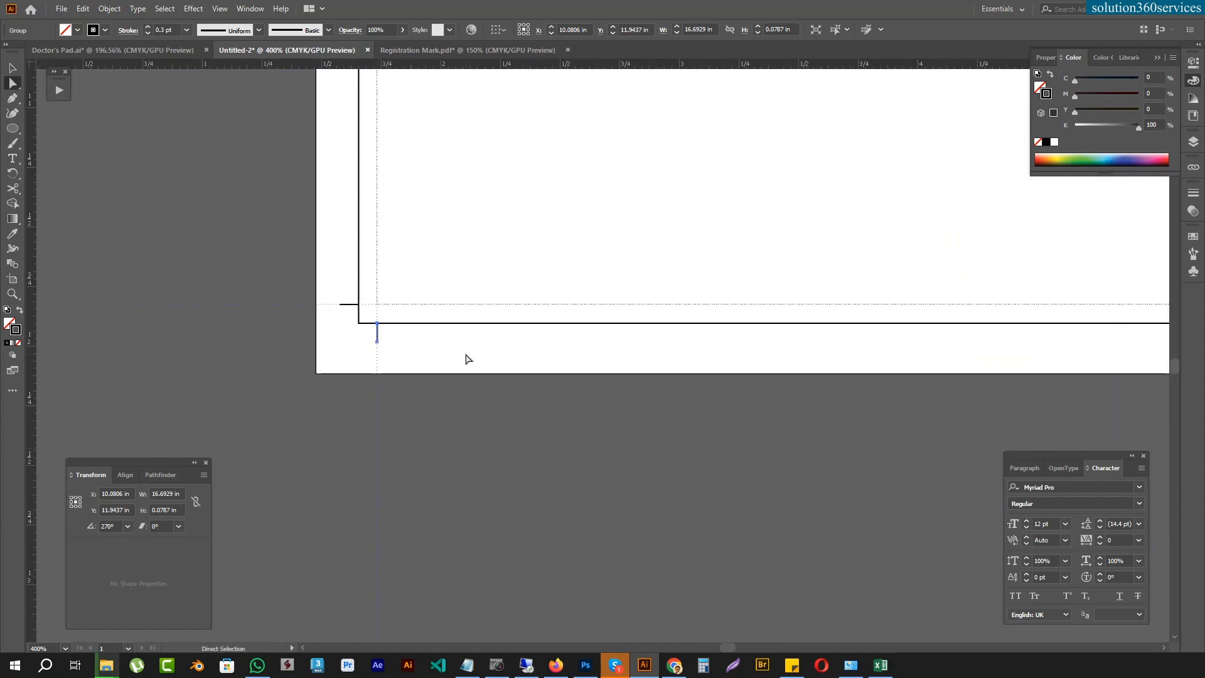
click(466, 359)
- Copy the small mark group beside the vertical rule in Registration Mark.pdf into Untitled-2, placing it outside the left outline below the upper crop marks
key(ctrl+0)
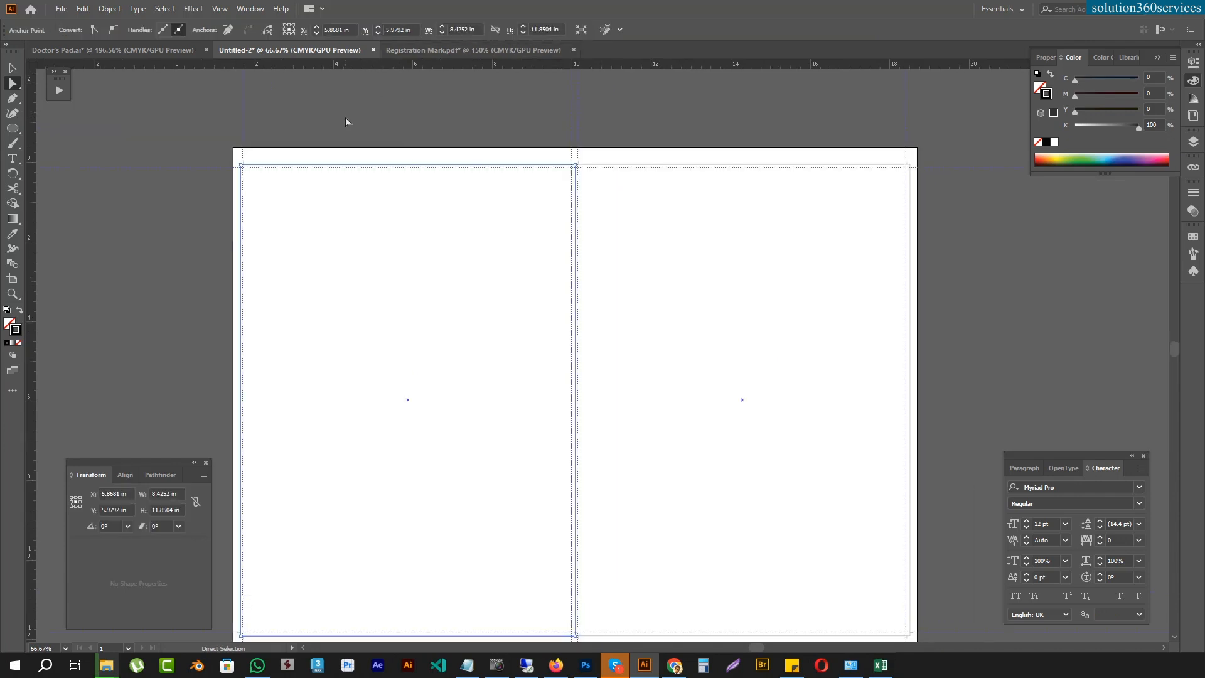
click(347, 121)
click(466, 54)
click(613, 336)
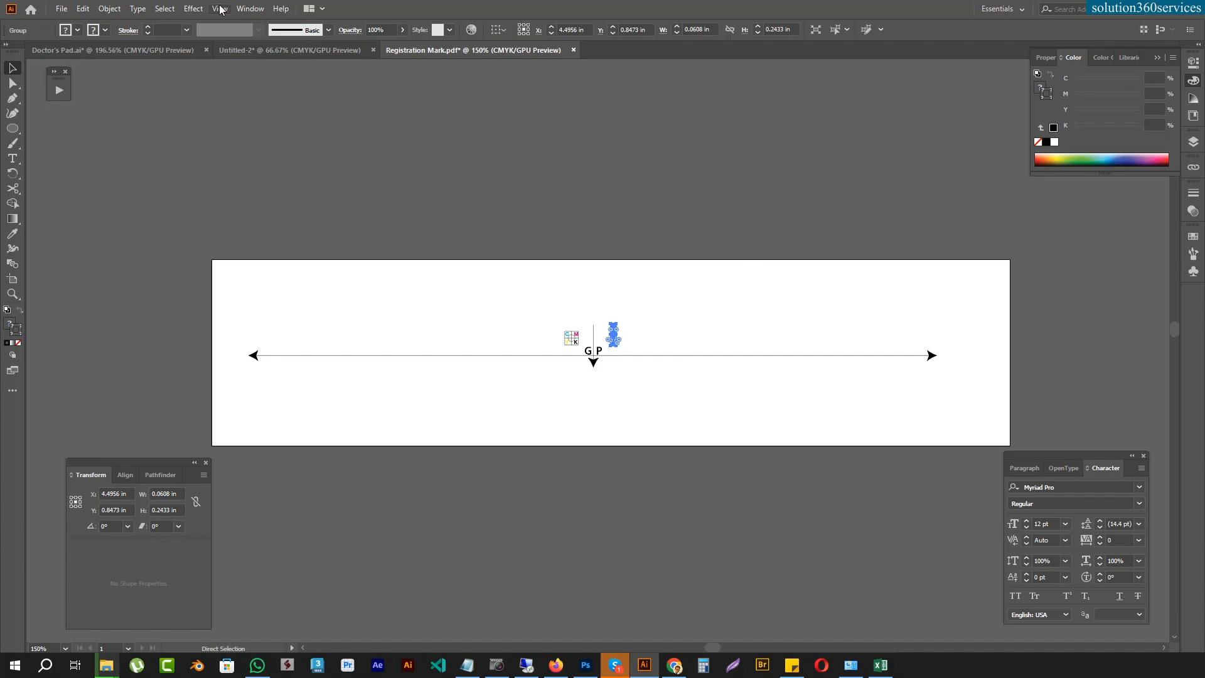
click(239, 54)
drag(379, 213, 652, 288)
key(ctrl+v)
key(a)
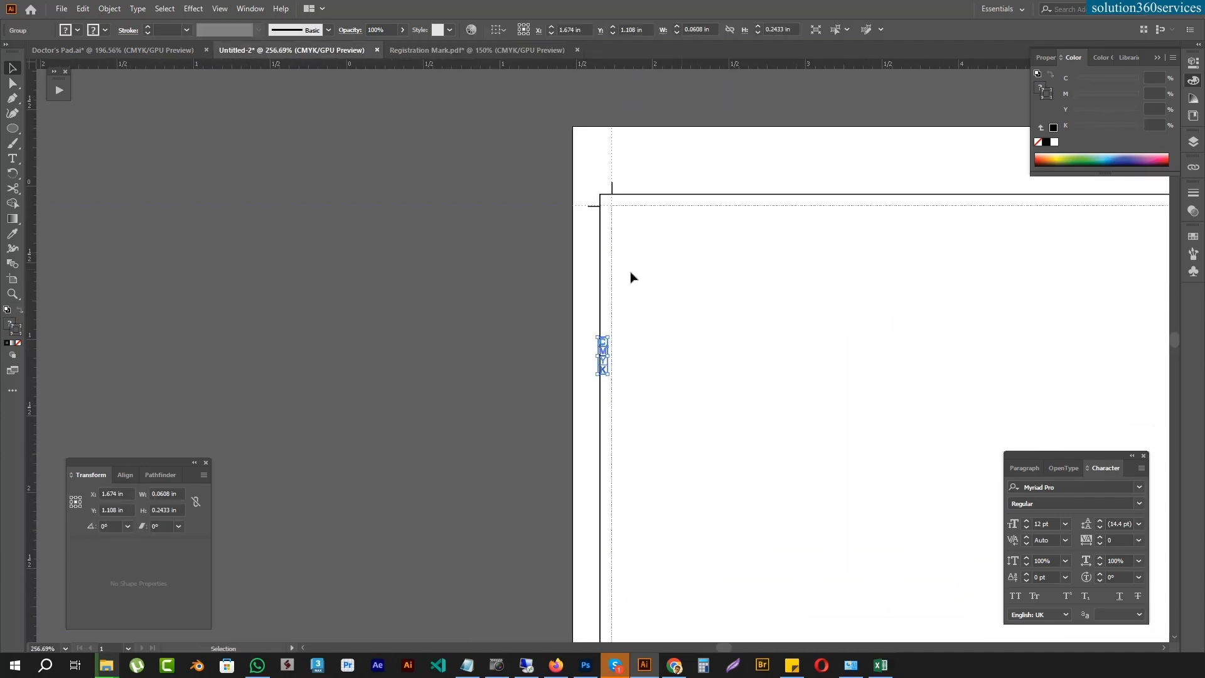
drag(608, 377, 600, 274)
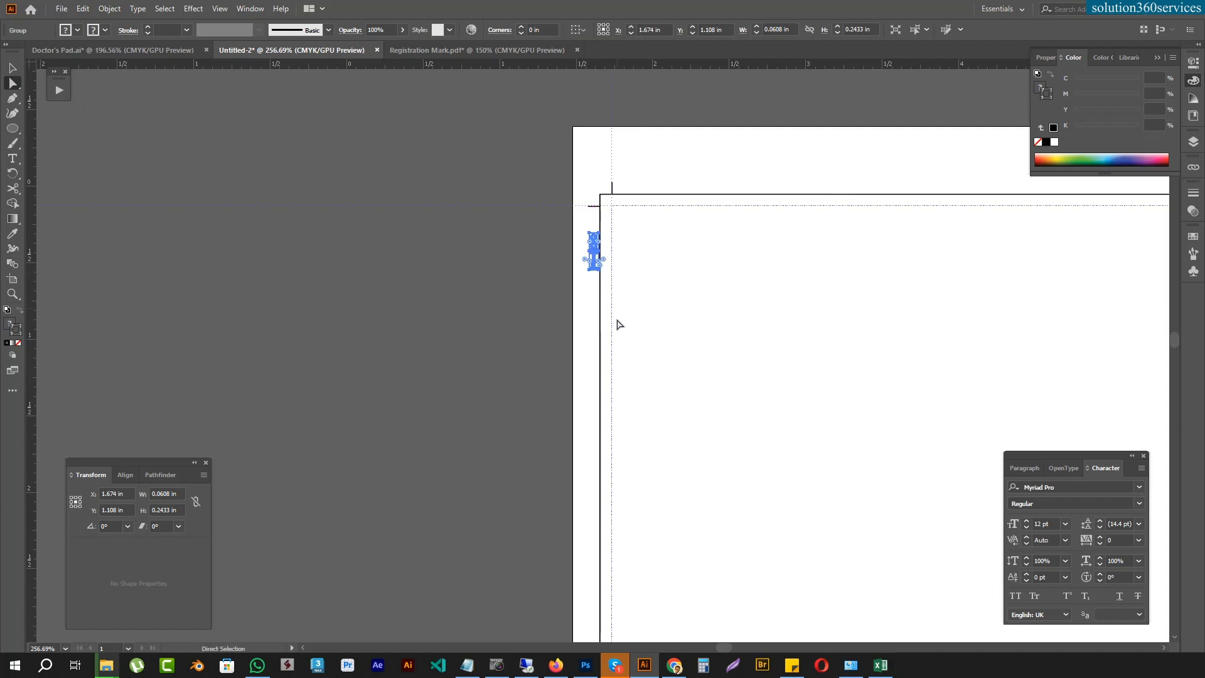
- Place the registration mark straight down the left margin near the page's mid-height, at about Y 6.06 in
key(ctrl+0)
drag(340, 227, 431, 223)
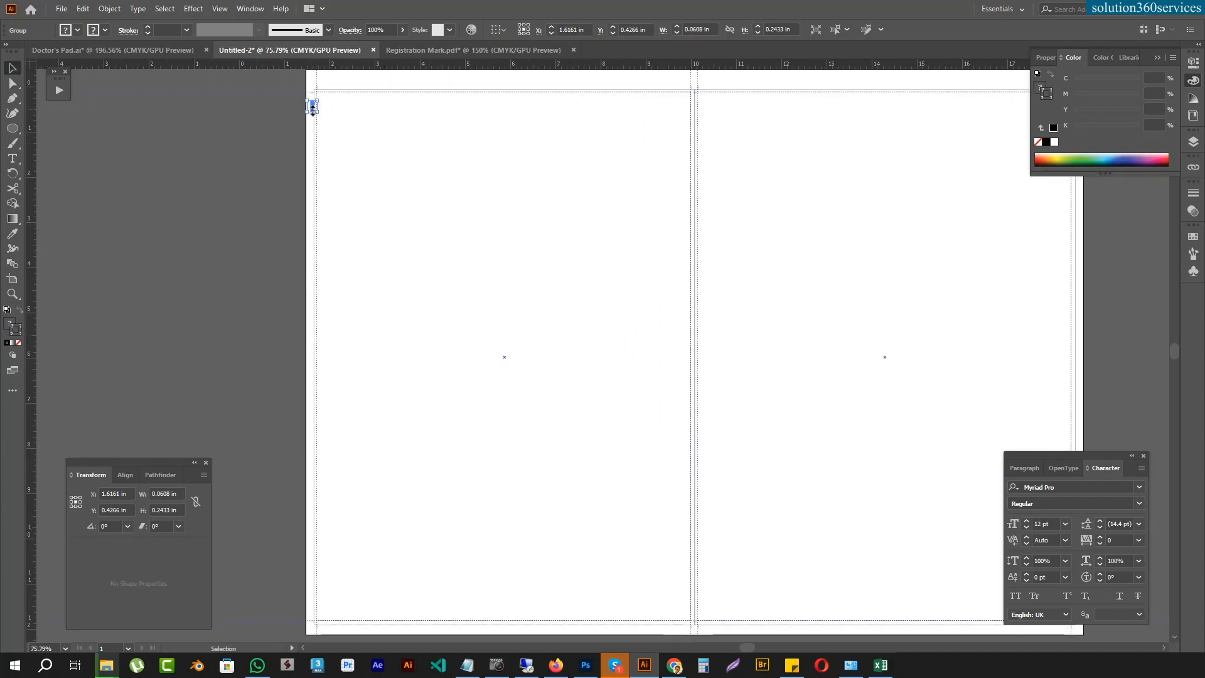
drag(339, 124, 368, 206)
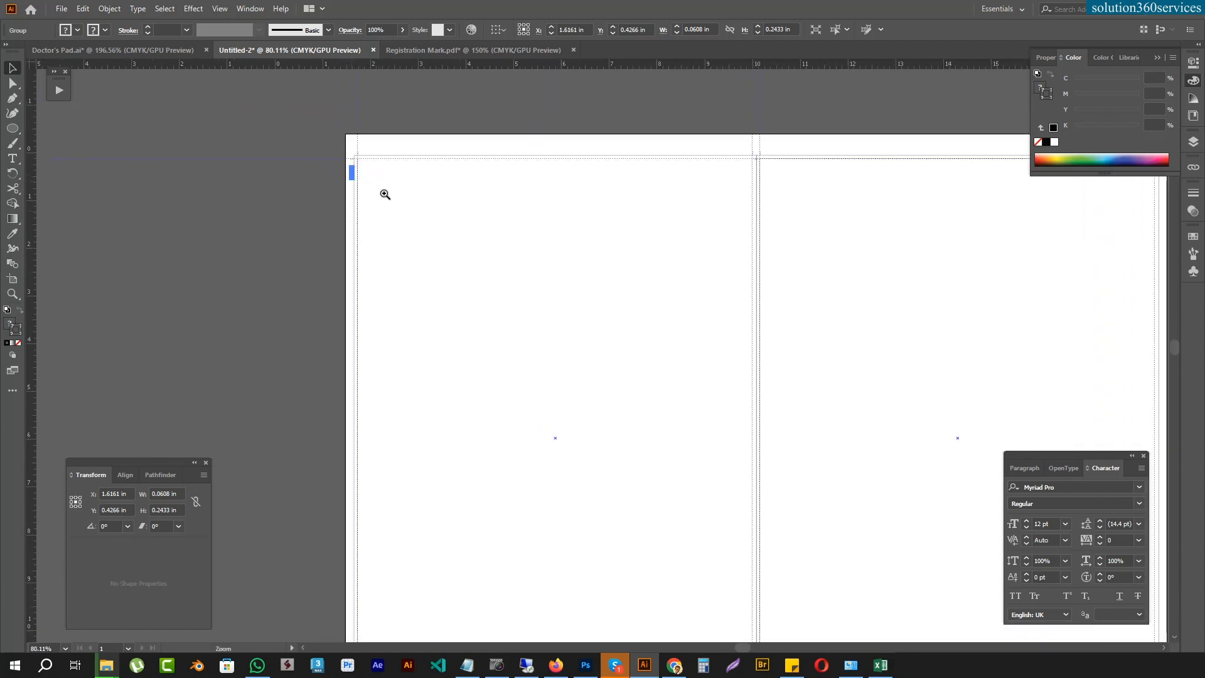
drag(366, 202, 409, 175)
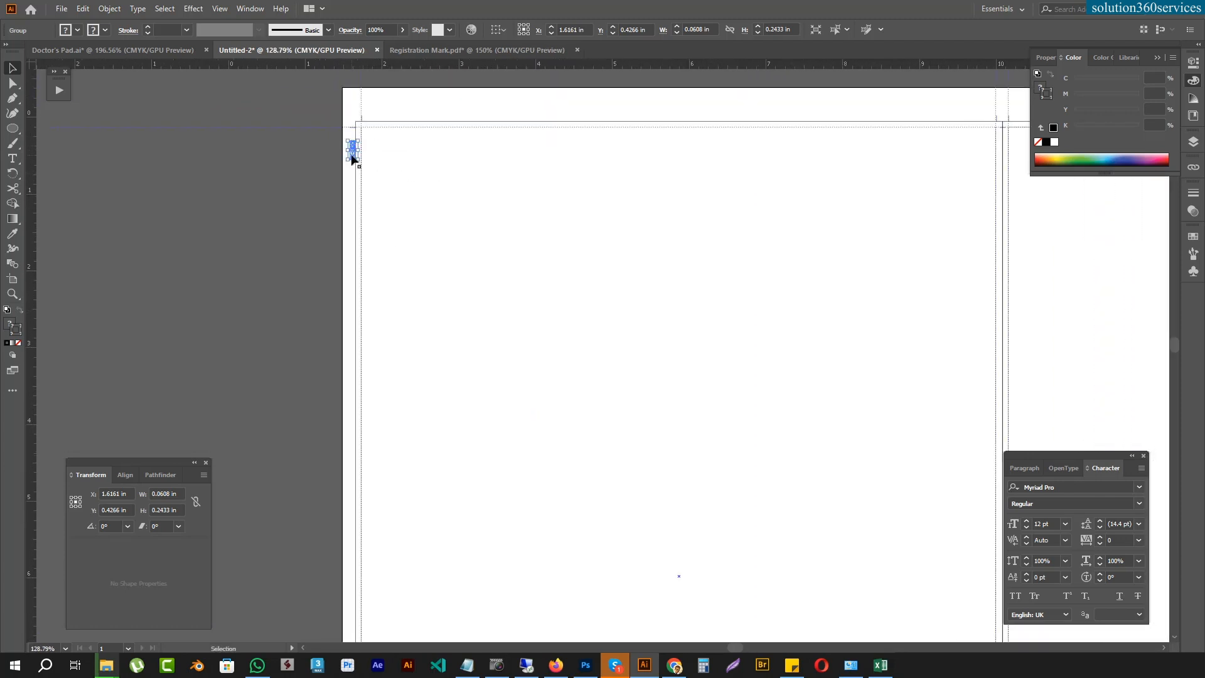
drag(352, 158, 352, 588)
drag(471, 556, 561, 149)
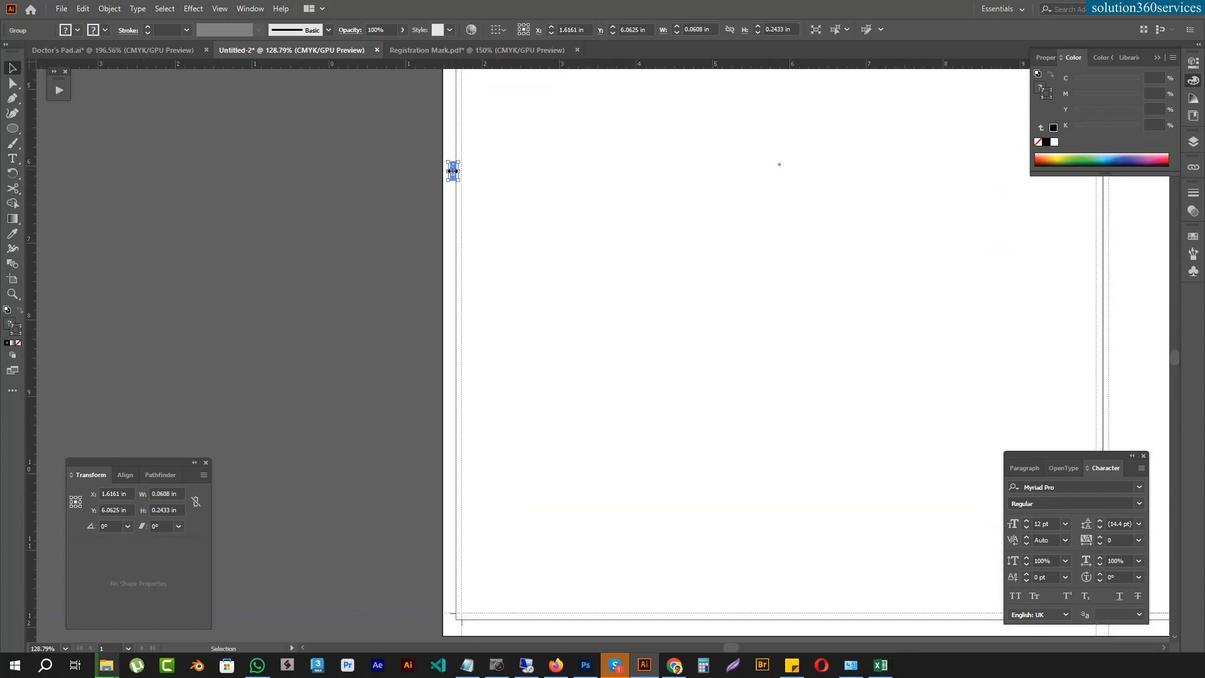
- Move the CMYK mark down to about Y 11.4 in, and copy both left-margin marks to the outer edge of the right page outline
drag(453, 170, 492, 583)
drag(546, 637, 558, 334)
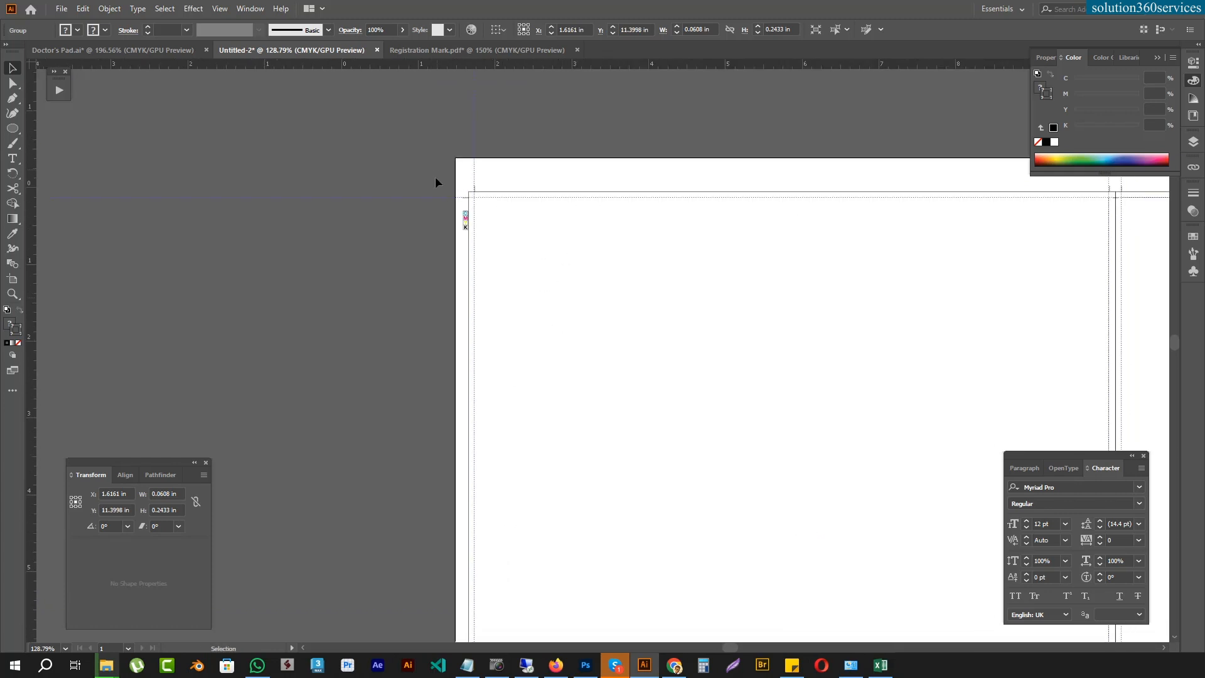
shift+click(465, 219)
key(ctrl+minus)
key(ctrl+minus)
drag(724, 367, 283, 420)
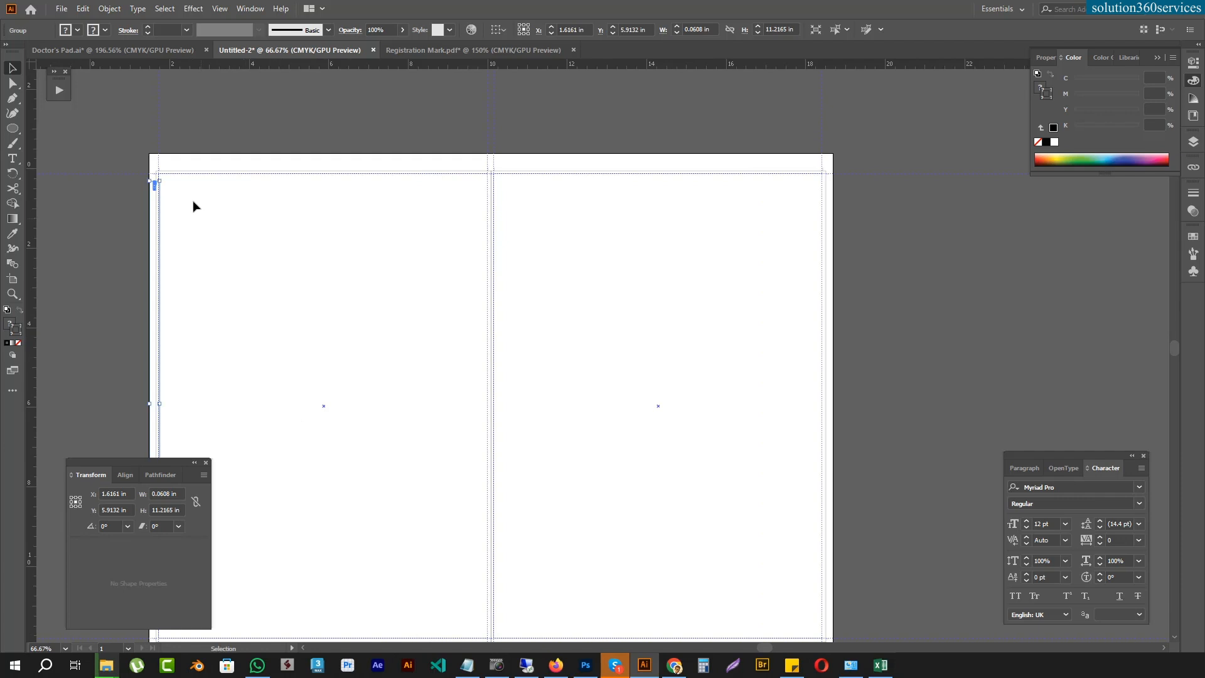
drag(157, 186, 1058, 127)
drag(843, 220, 757, 405)
drag(754, 405, 817, 318)
key(a)
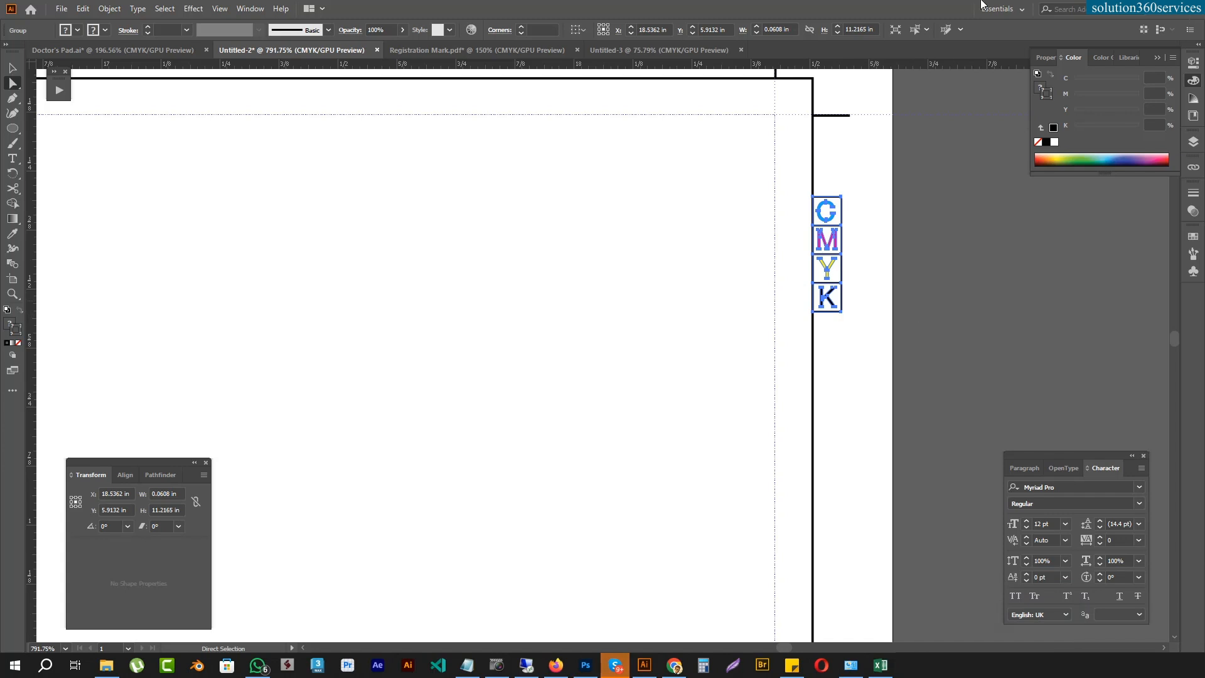
- Examine the placement of the CMYK marks along both outer margins of the two-up layout
key(v)
key(ctrl+1)
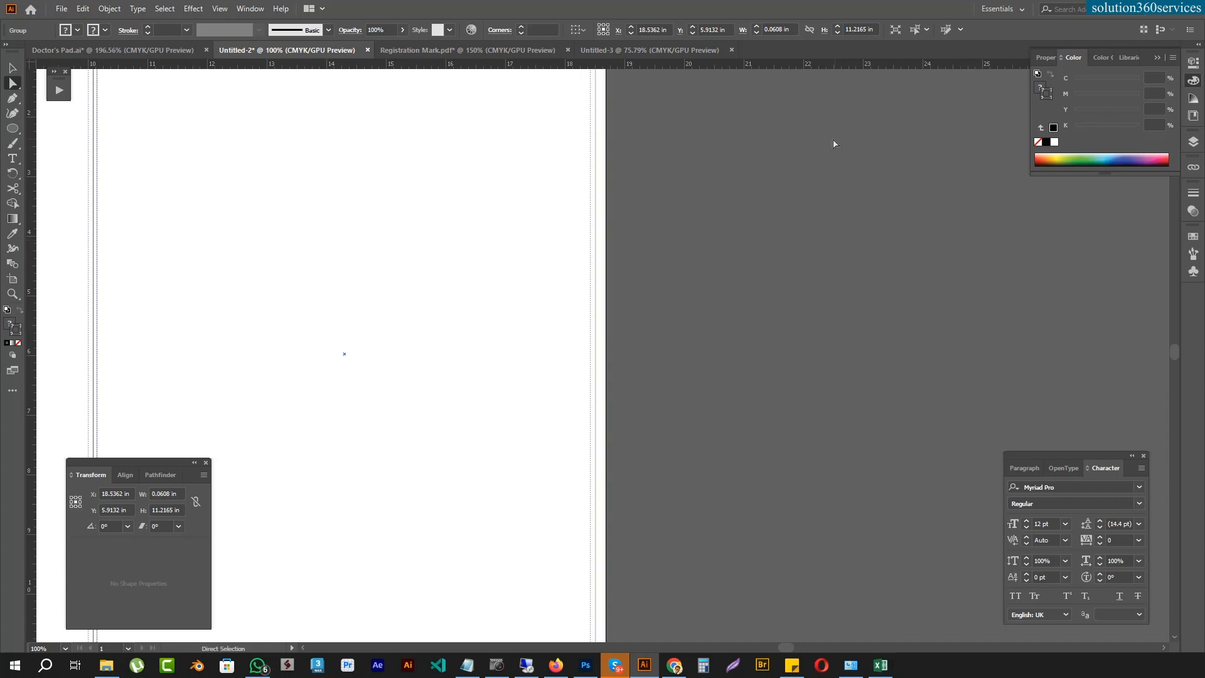
drag(335, 201, 630, 398)
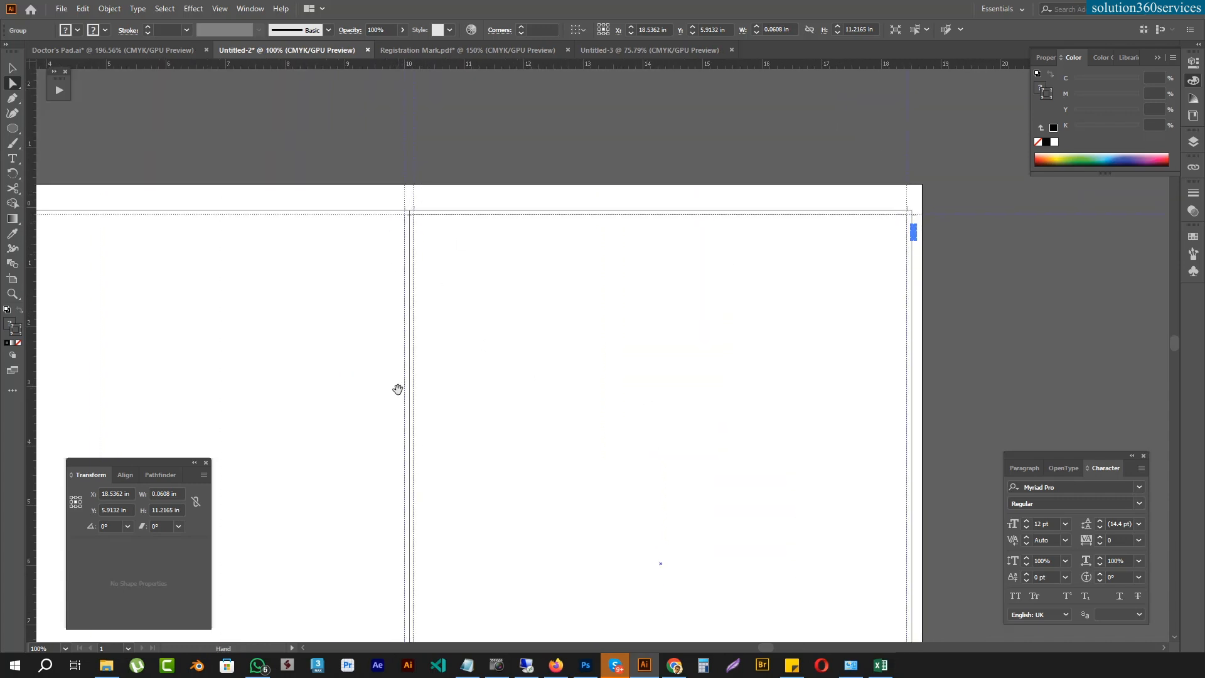
drag(398, 389, 595, 191)
mouse_move(557, 472)
mouse_down()
mouse_move(592, 183)
mouse_move(557, 454)
mouse_up()
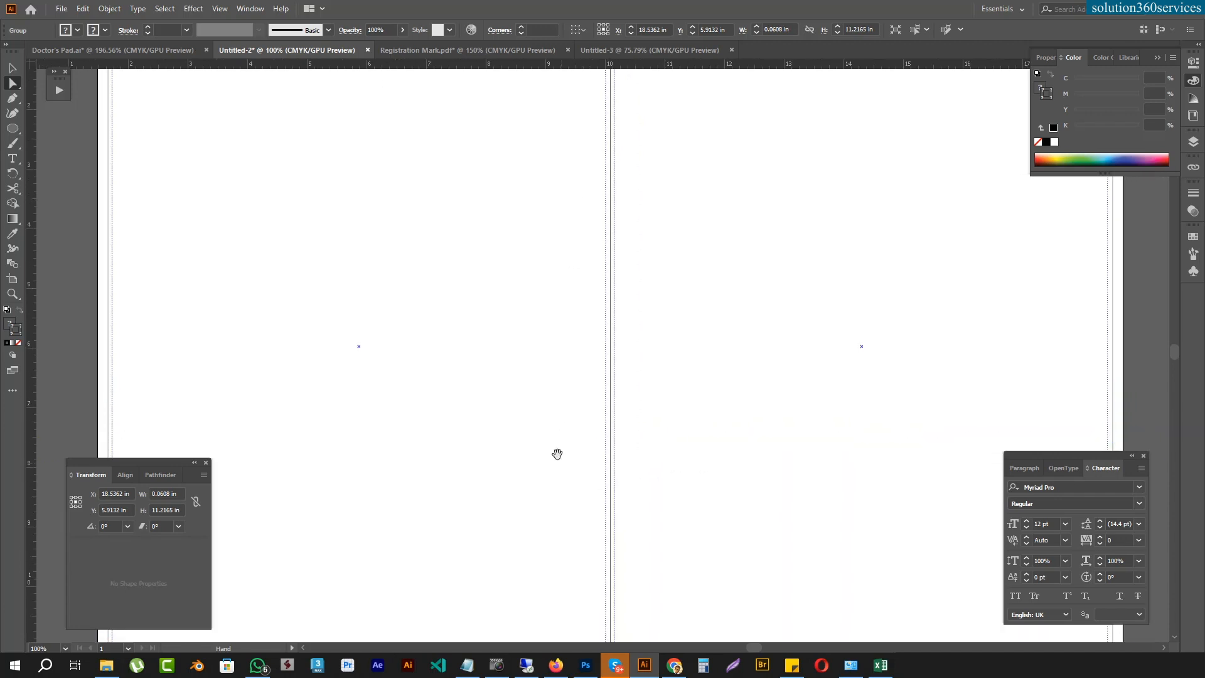
drag(565, 205, 549, 441)
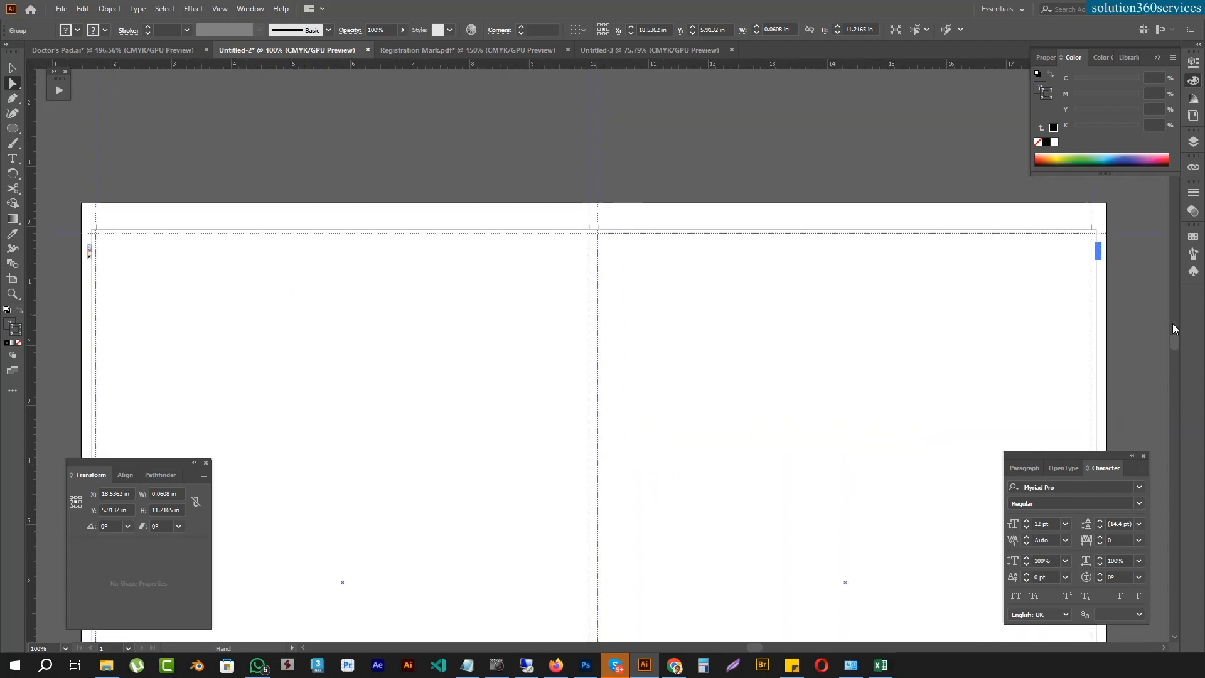
drag(892, 341, 932, 98)
drag(766, 272, 660, 390)
drag(552, 233, 530, 276)
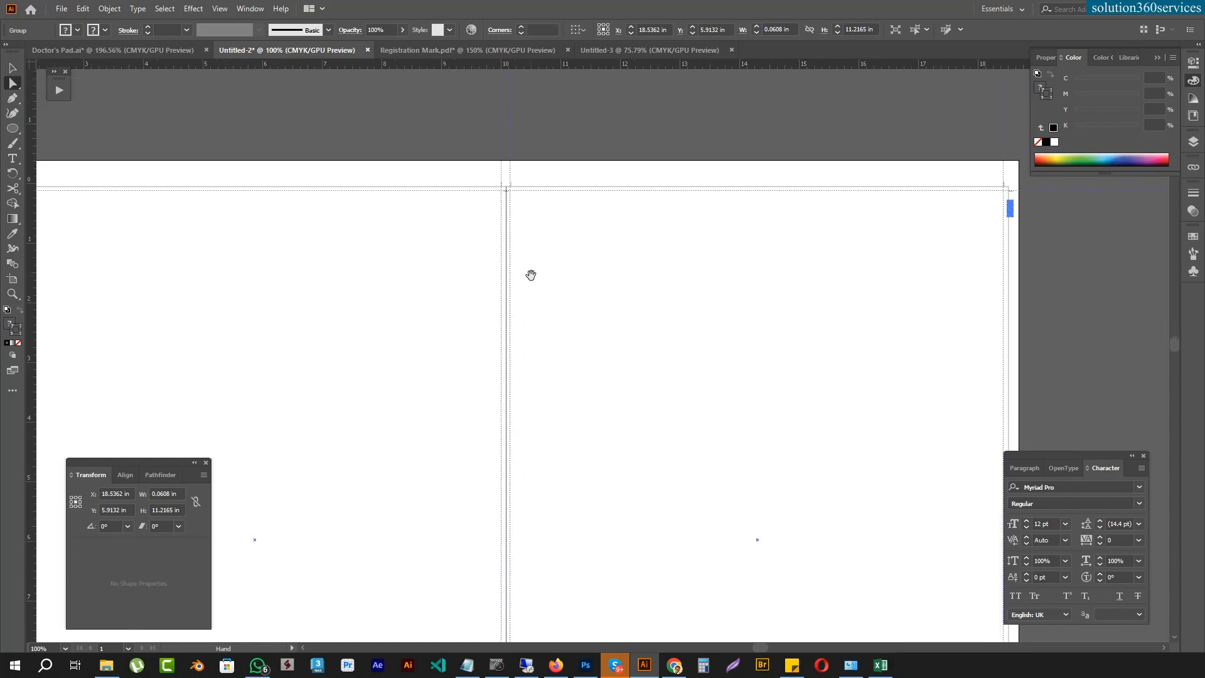
- Switch to the Doctor's Pad document and review the blue-header pad design beside the other artboards
click(456, 52)
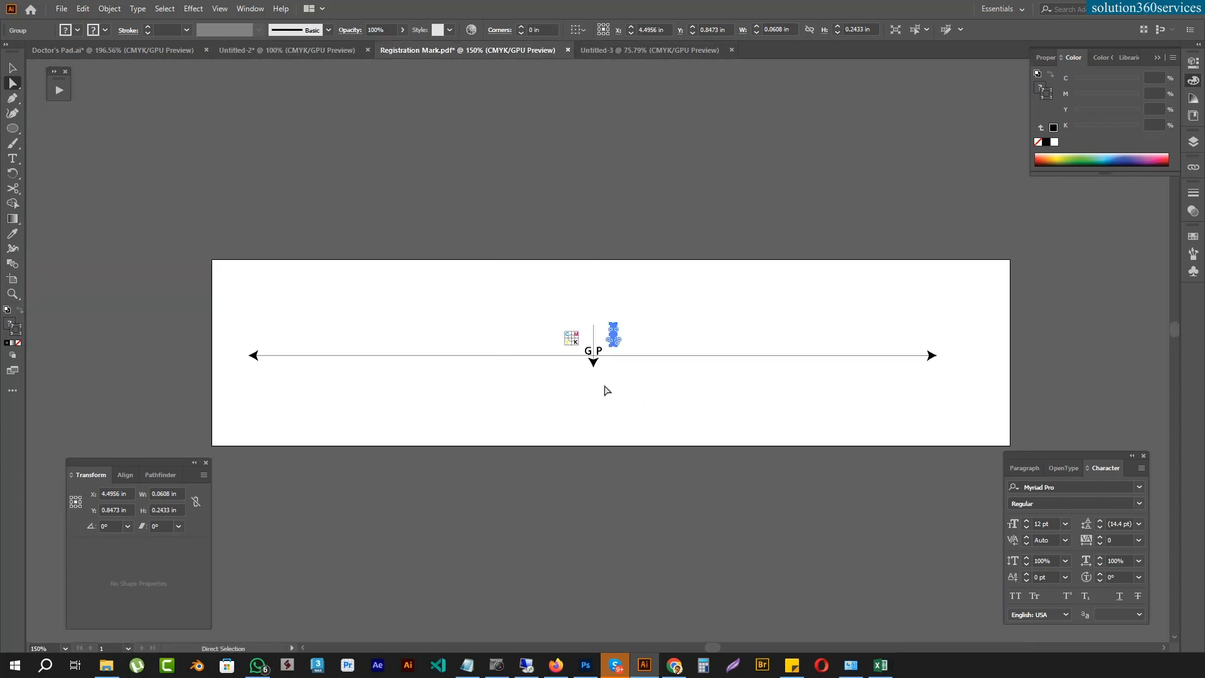
click(117, 52)
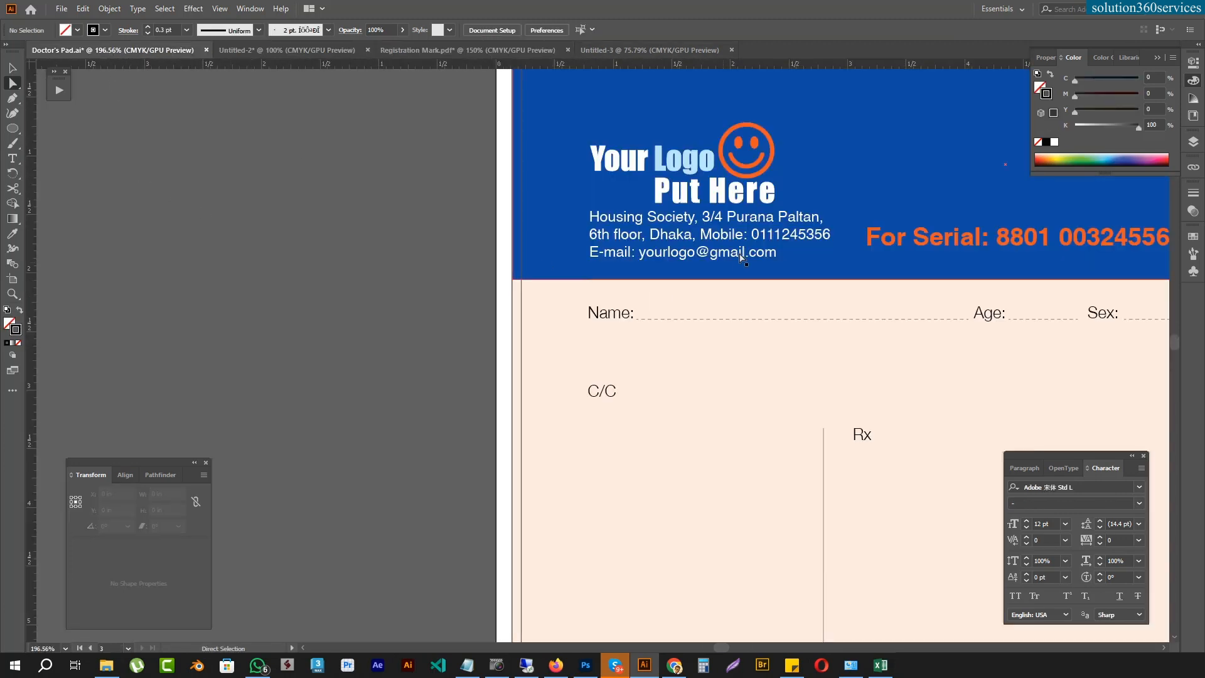
key(ctrl+minus)
key(ctrl+minus)
key(ctrl+minus)
drag(714, 237, 541, 153)
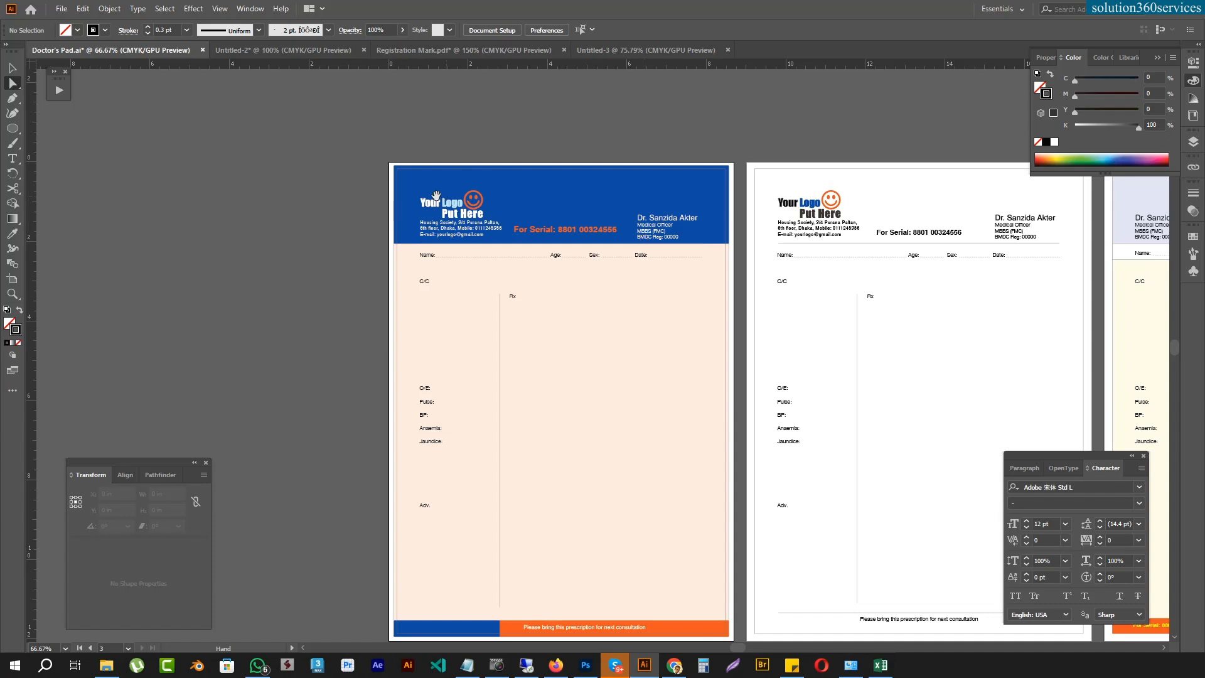
drag(366, 150, 367, 157)
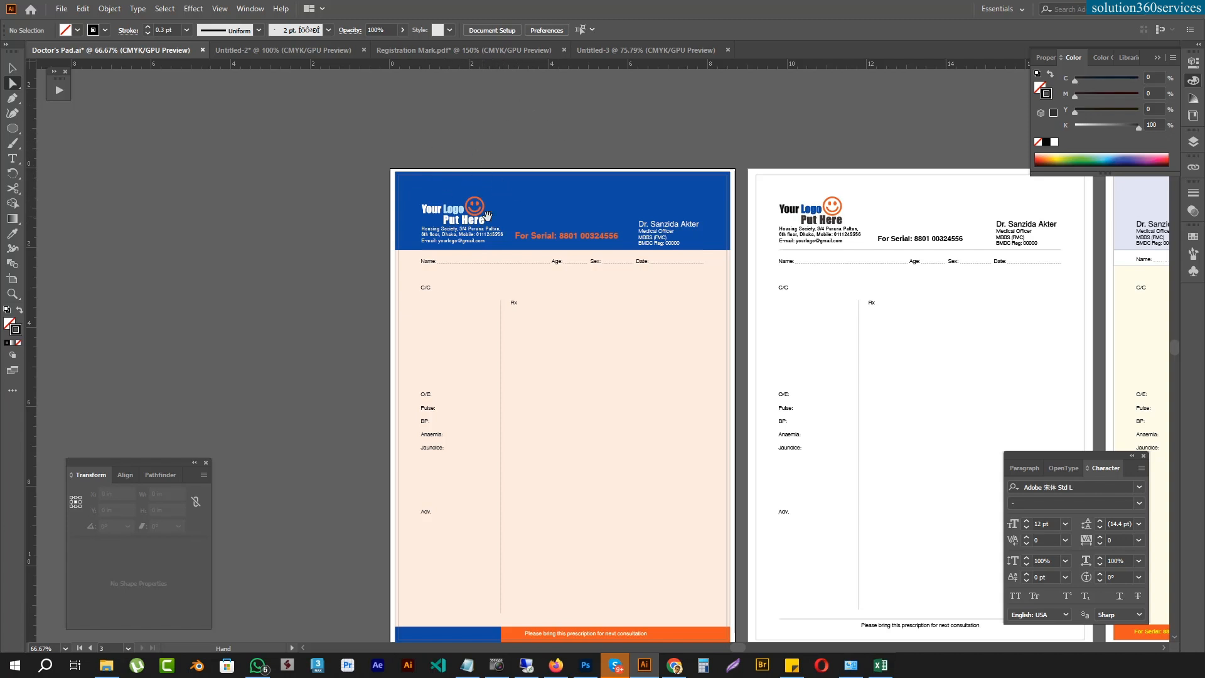
drag(486, 216, 488, 214)
- Copy the long horizontal arrow line with its G P centre mark from Registration Mark.pdf and paste it into Untitled-2
click(464, 51)
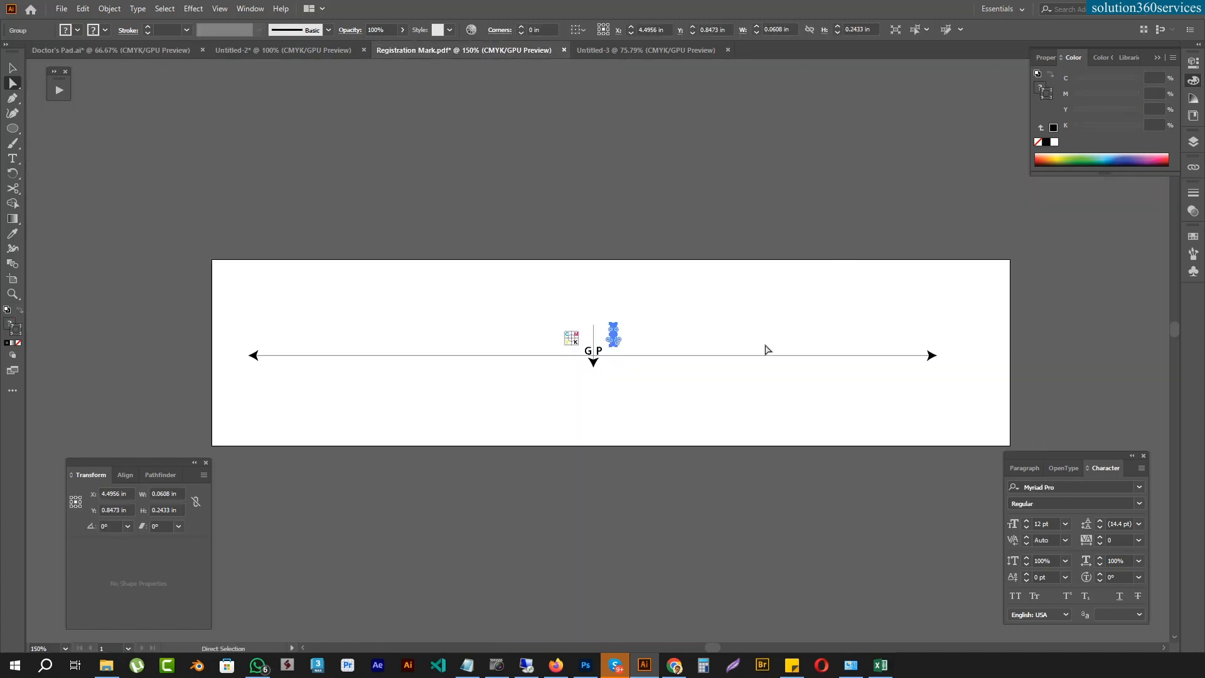
key(v)
click(612, 375)
drag(578, 351, 577, 348)
key(ctrl+c)
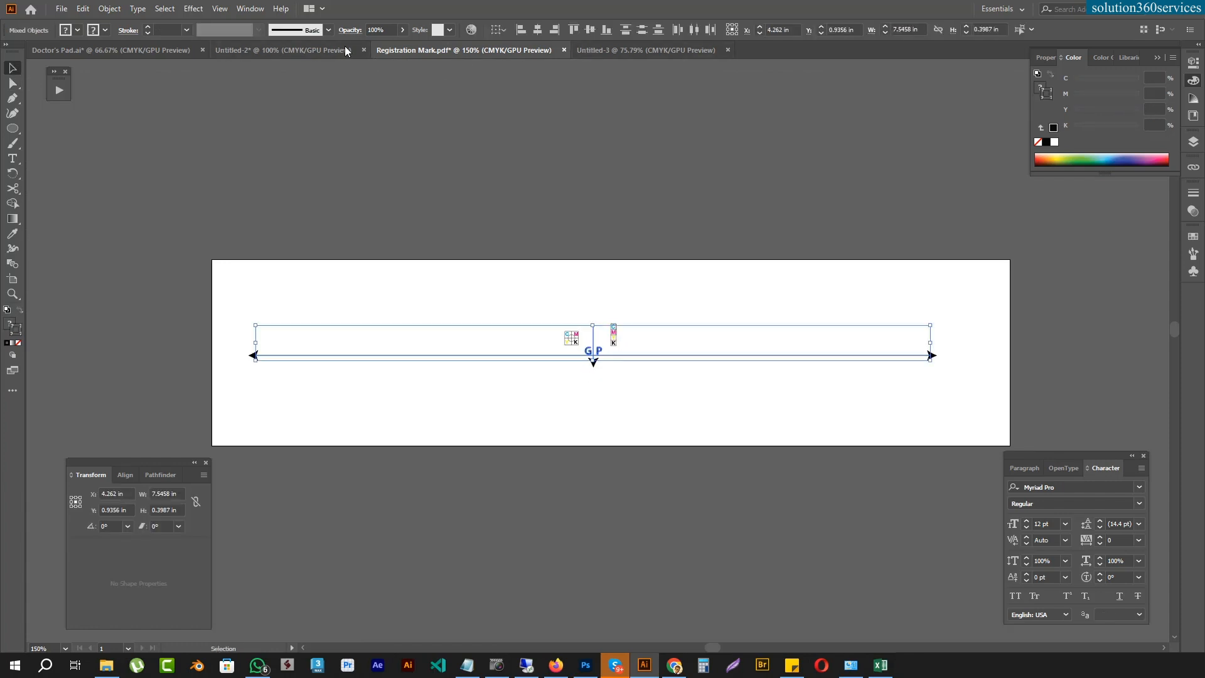
click(321, 50)
scroll(578, 349, down, 5)
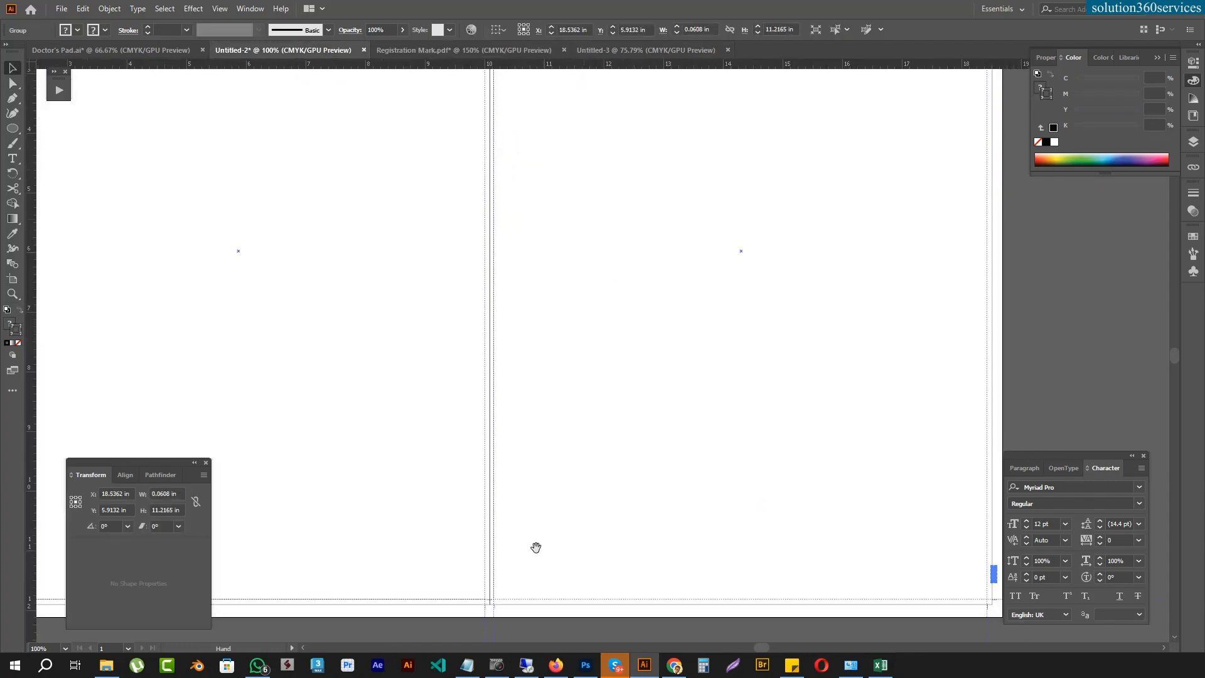
scroll(536, 156, up, 8)
key(ctrl+v)
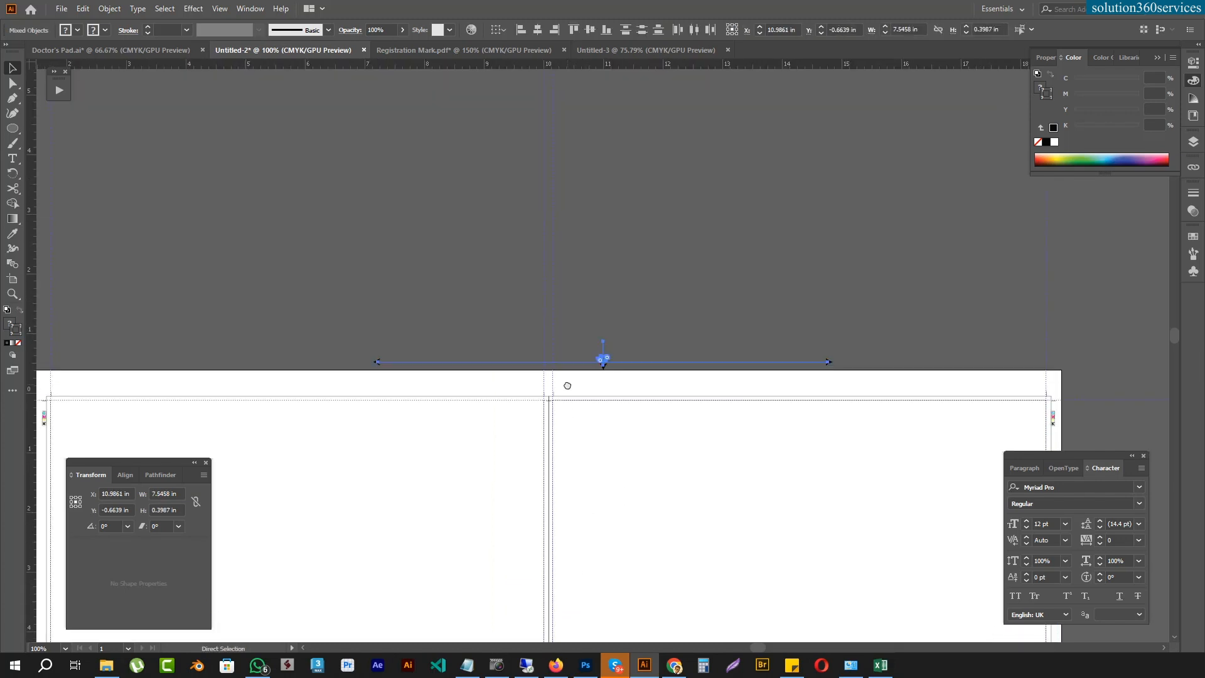
- Rotate the pasted G P arrow mark upside down and align it with the pages' centre line at the upper edge, at about X 10.09 in
key(r)
drag(726, 342, 481, 387)
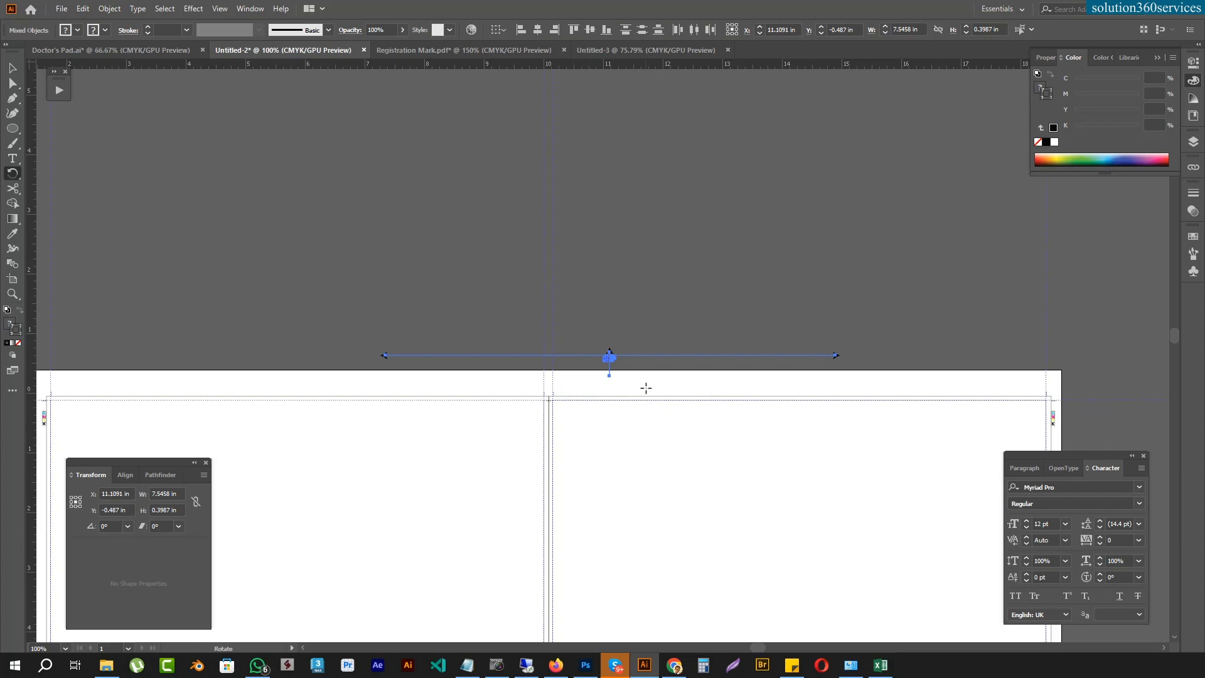
key(a)
drag(599, 379, 875, 119)
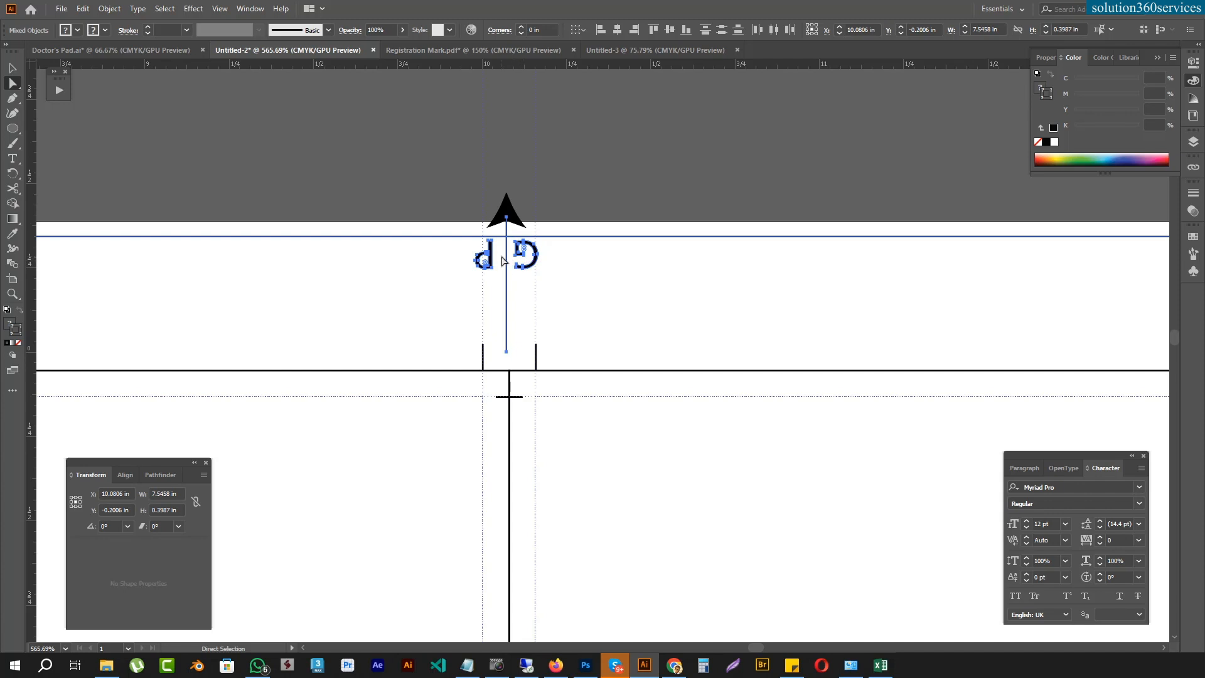
drag(502, 261, 510, 355)
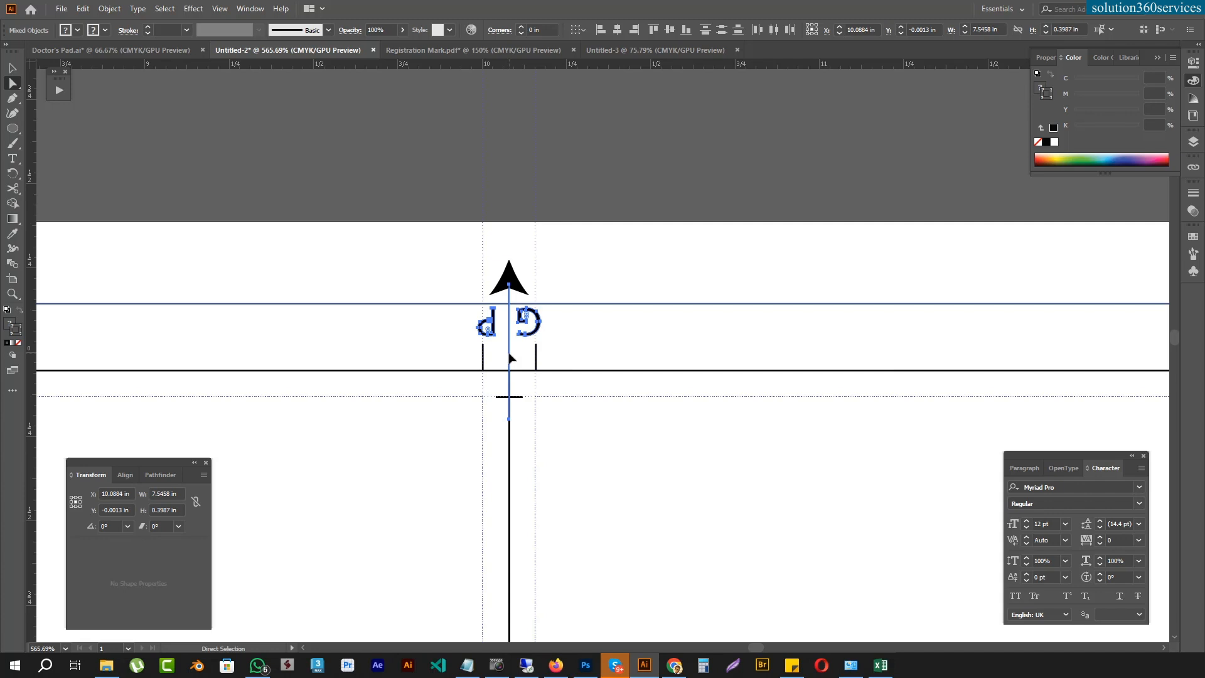
- Set the length of the horizontal double-headed arrow line above the pages to 15 in
click(586, 232)
key(ctrl+0)
click(465, 89)
click(144, 495)
text(1)
key(Return)
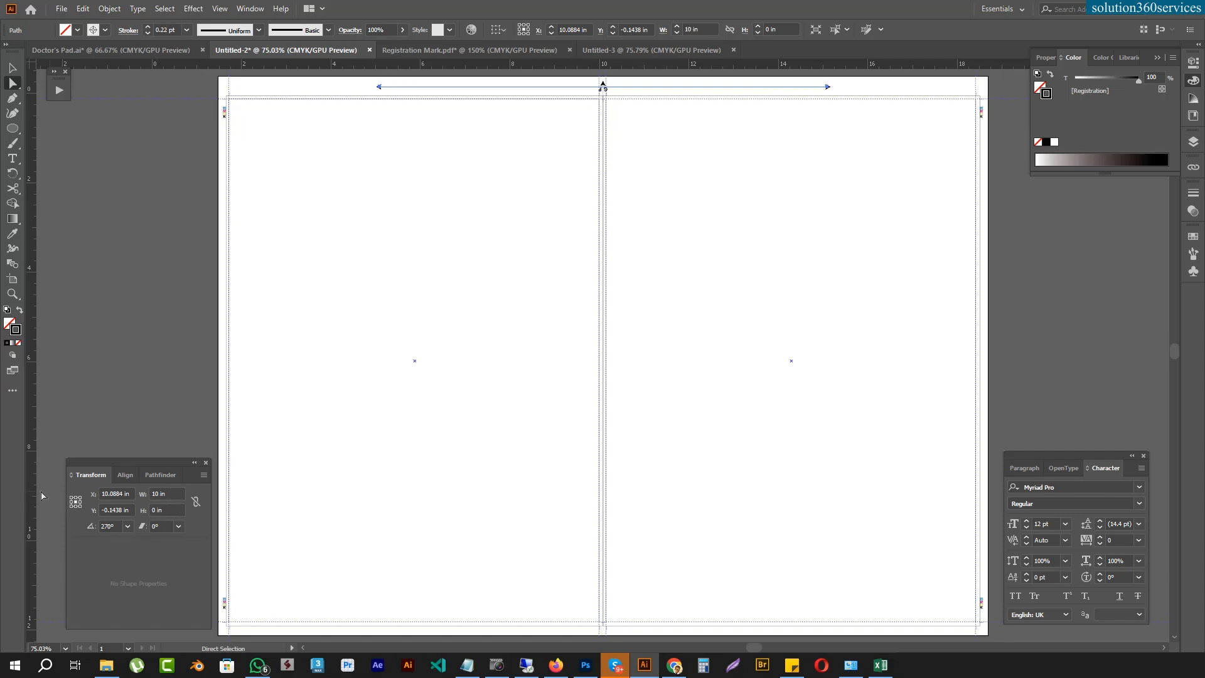
click(151, 493)
text(15)
key(Return)
click(104, 260)
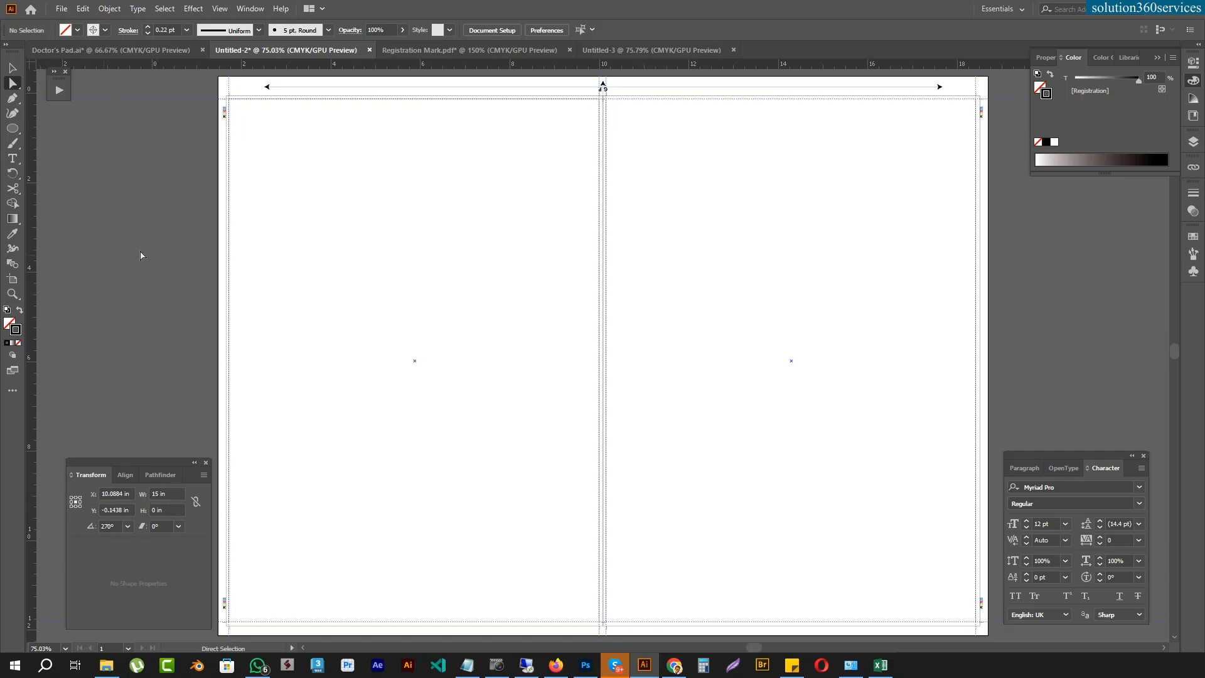
drag(566, 225, 551, 337)
drag(547, 444, 555, 129)
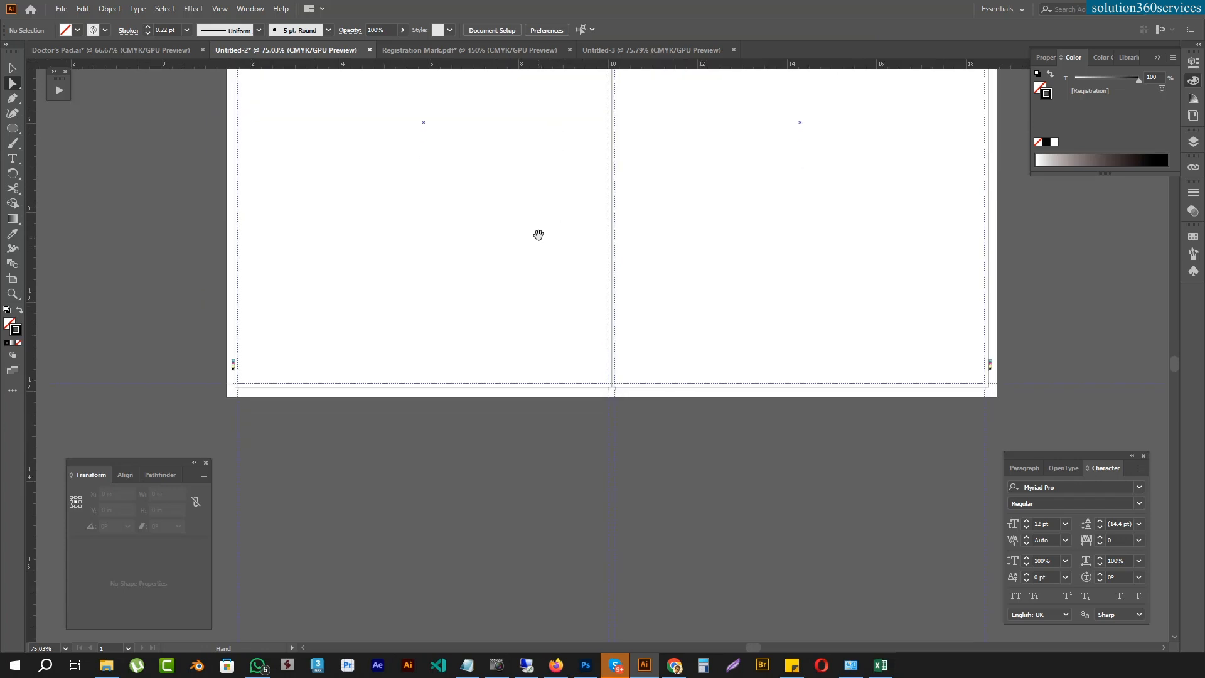
drag(539, 235, 536, 371)
drag(519, 180, 506, 387)
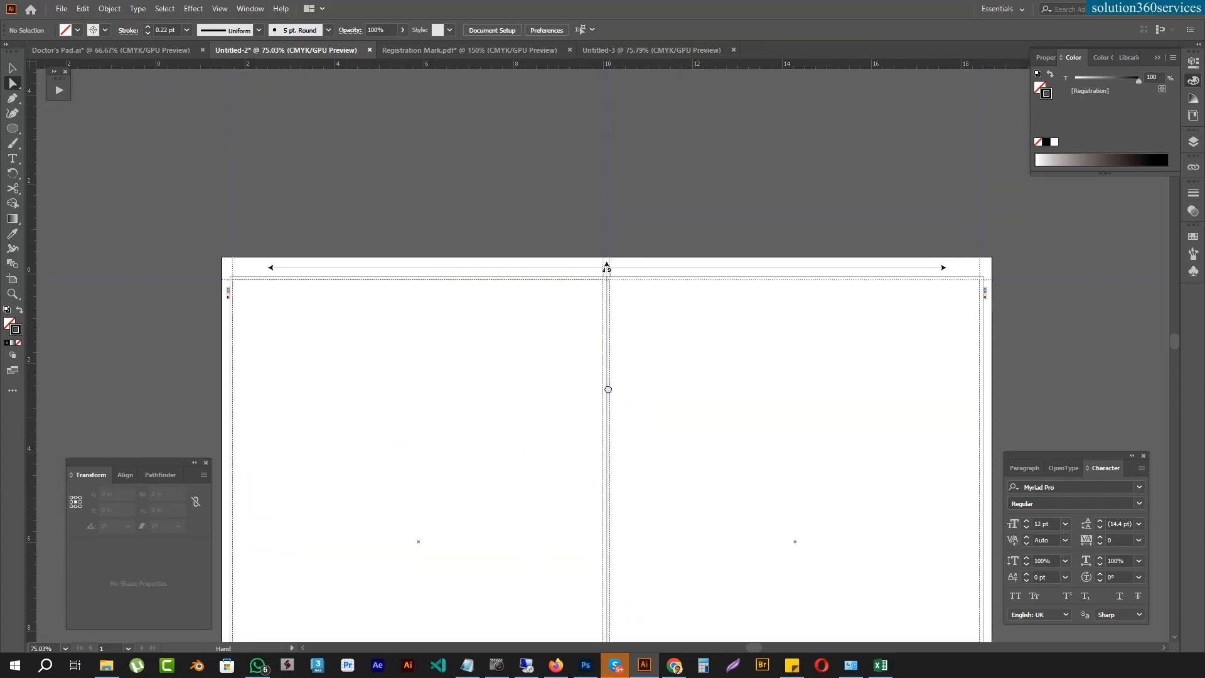
drag(608, 389, 608, 287)
- Delete the thin inner frame lines from the blue-header pad in the Doctor's Pad document
click(128, 50)
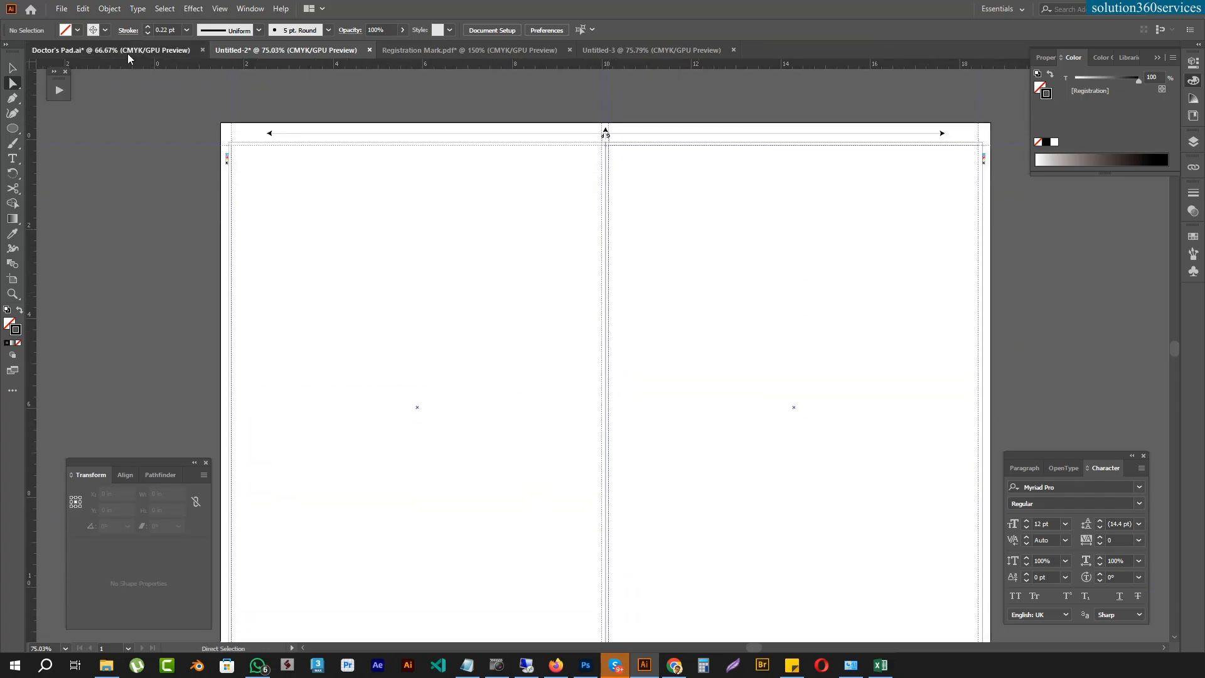
alt+click(371, 262)
key(Delete)
key(v)
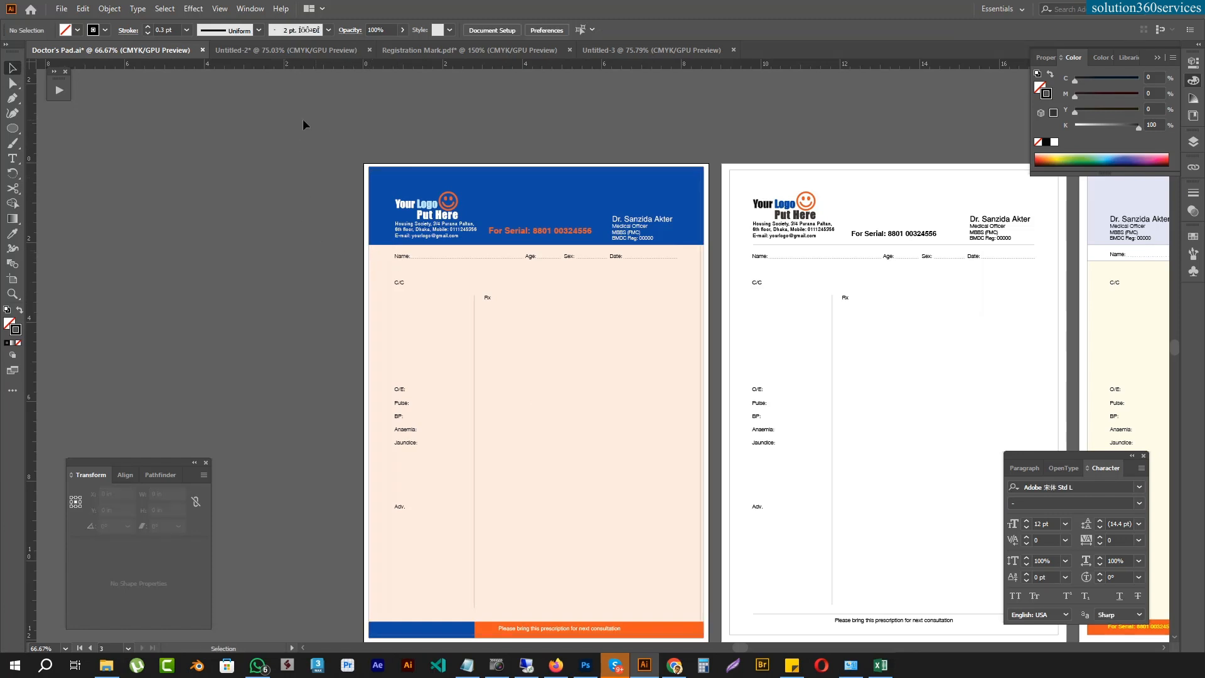
scroll(331, 398, down, 2)
key(a)
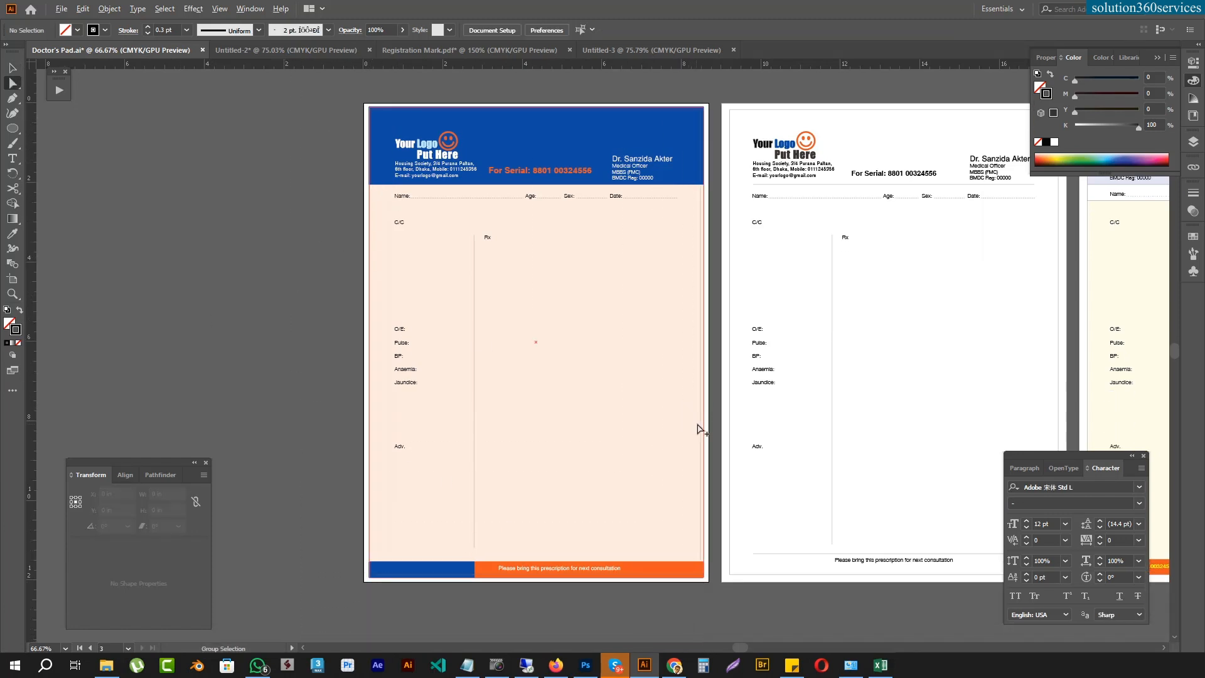
alt+click(702, 426)
key(Delete)
key(v)
- Convert all text on the blue-header pad to outlines and cut the grouped artwork from its artboard
key(ctrl+a)
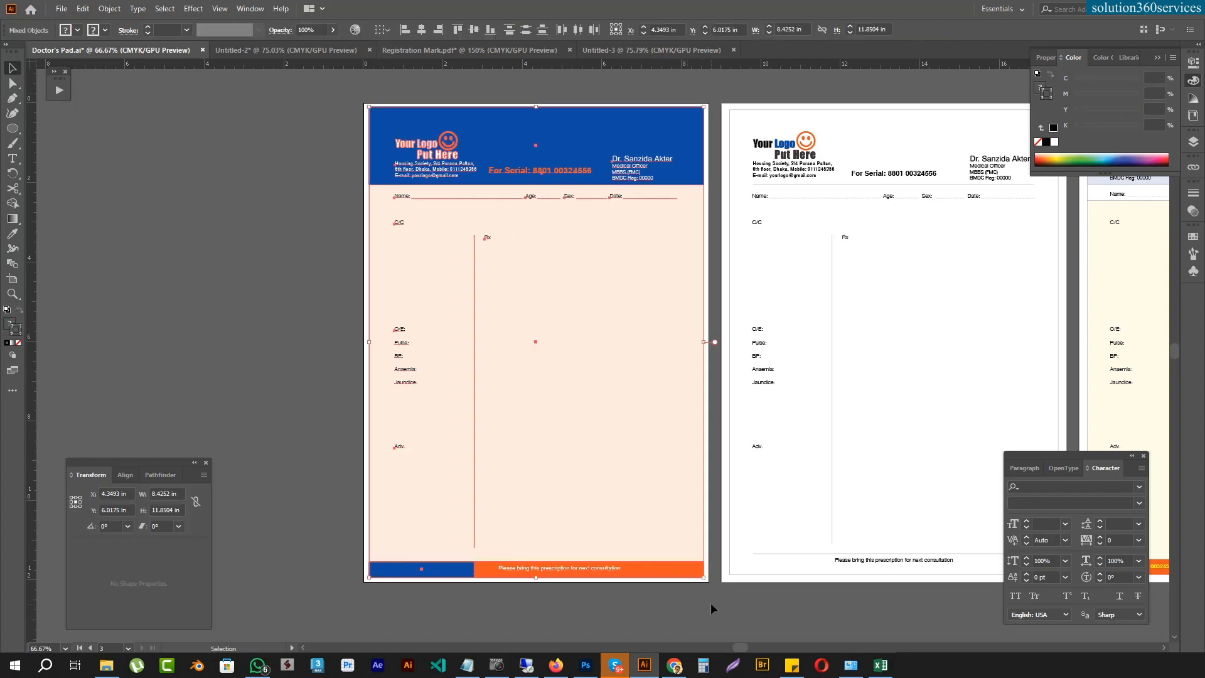
click(139, 9)
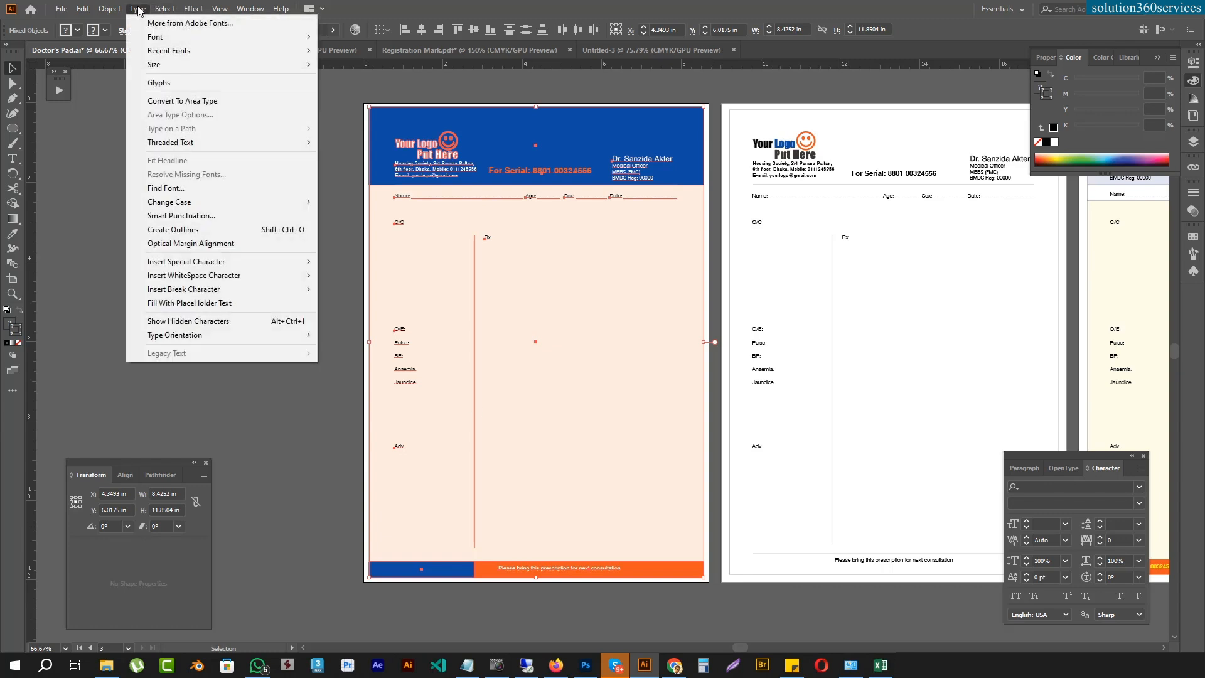
click(226, 235)
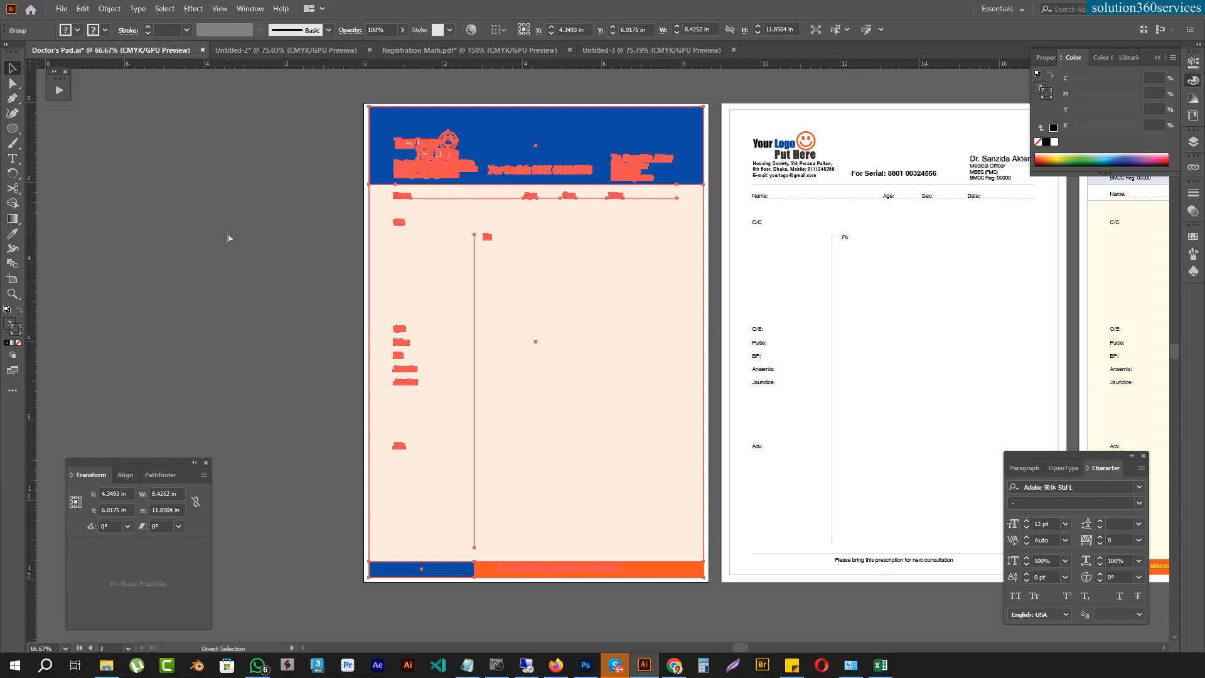
key(Delete)
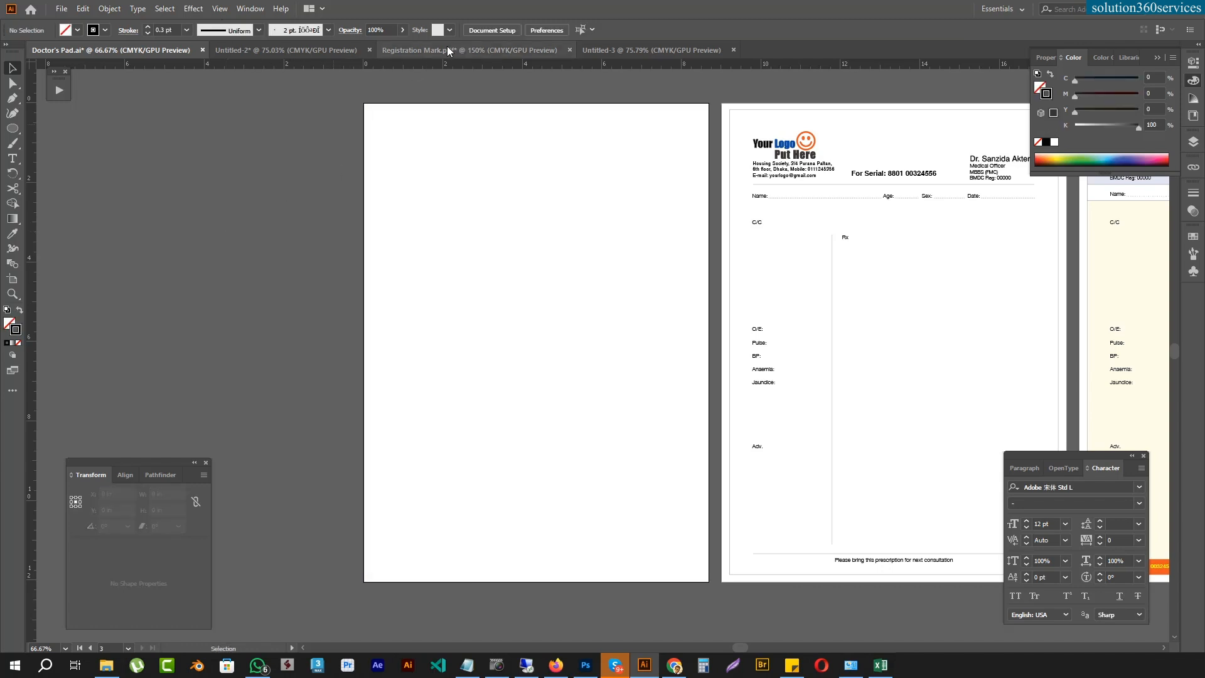
- Paste the pad artwork into Untitled-2 and snap its upper-left corner to the left page outline's corner
click(308, 47)
drag(453, 315, 473, 198)
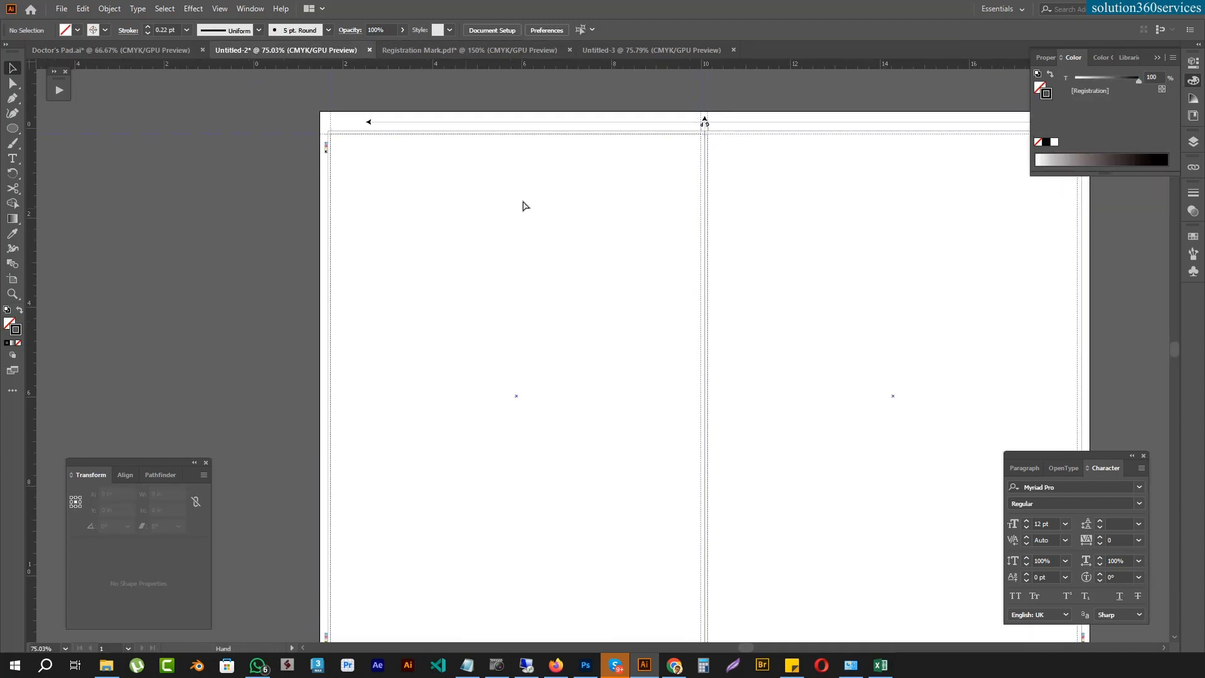
key(ctrl+v)
drag(433, 125, 337, 187)
drag(317, 141, 598, 281)
key(a)
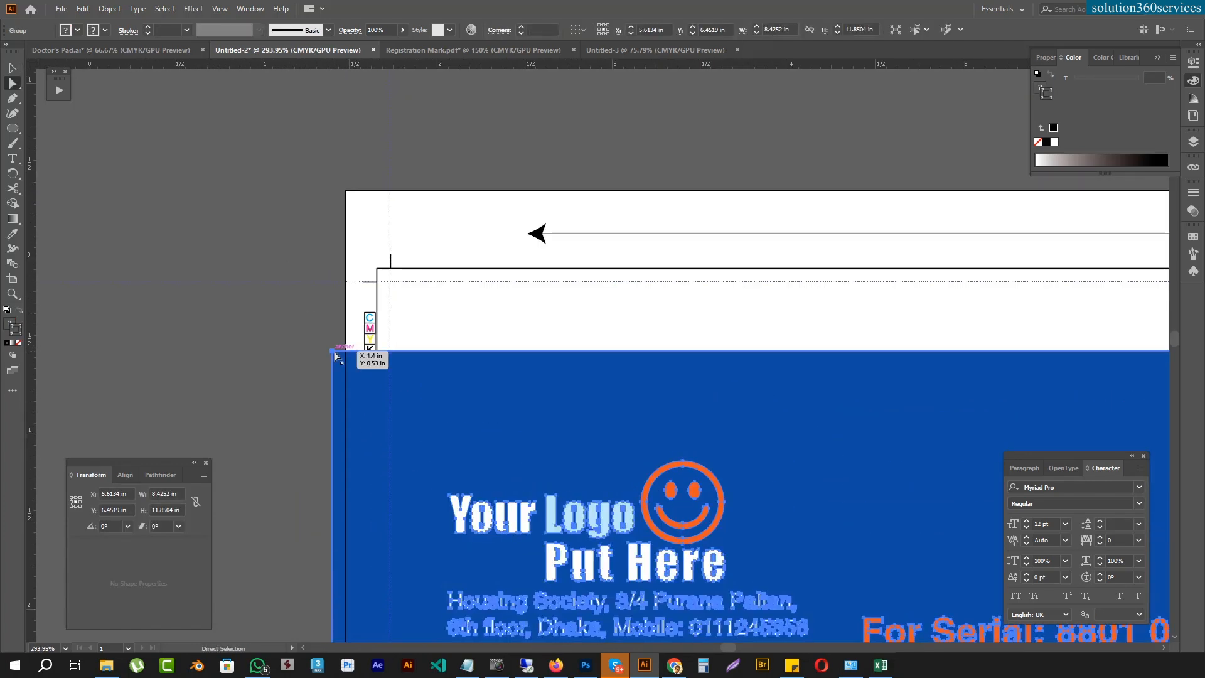
drag(335, 355, 379, 272)
- Duplicate the pad artwork onto the right page and snap it to that page's outline
key(ctrl+0)
drag(278, 310, 688, 293)
drag(278, 238, 187, 285)
drag(438, 290, 575, 232)
click(809, 222)
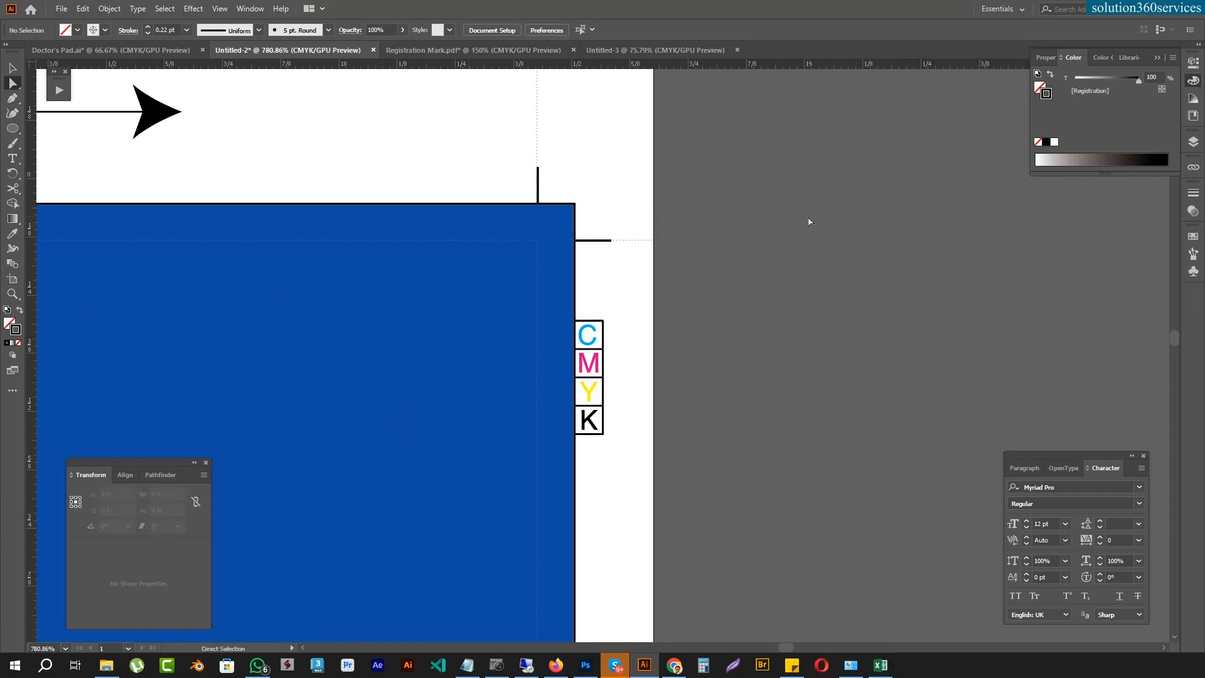
- Fit the whole two-up pad layout in view and hide its guides
key(ctrl+0)
key(space)
drag(1038, 266, 988, 262)
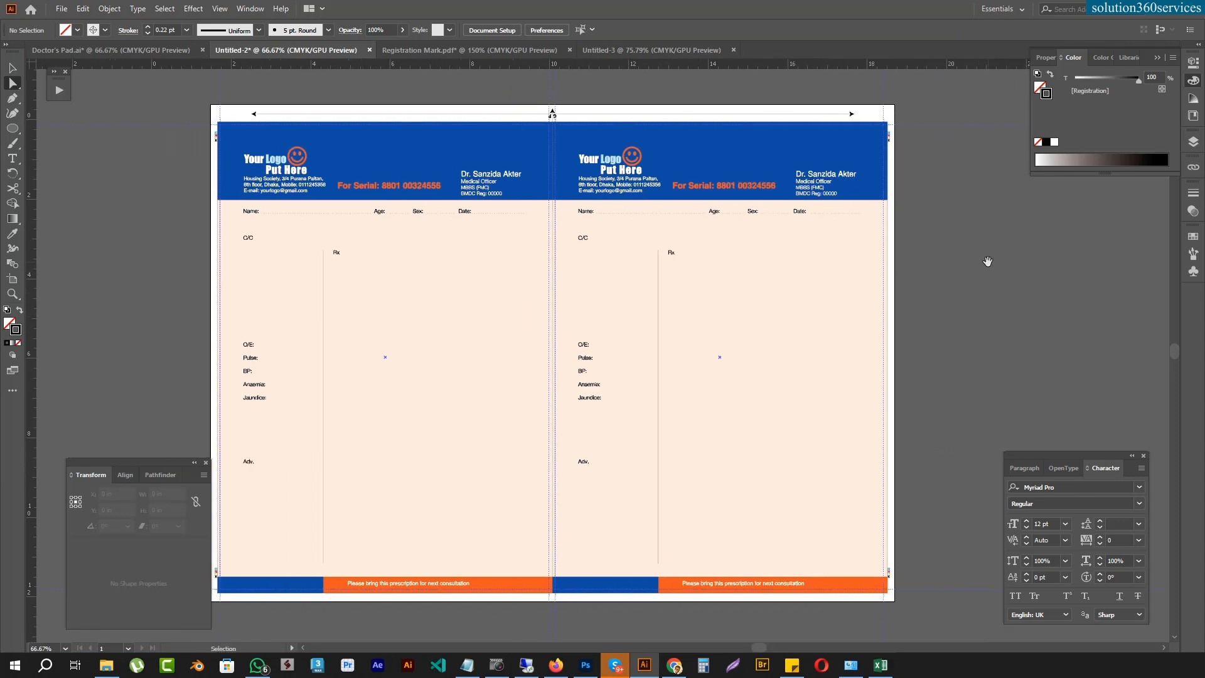
key(ctrl+')
key(ctrl+')
key(ctrl+;)
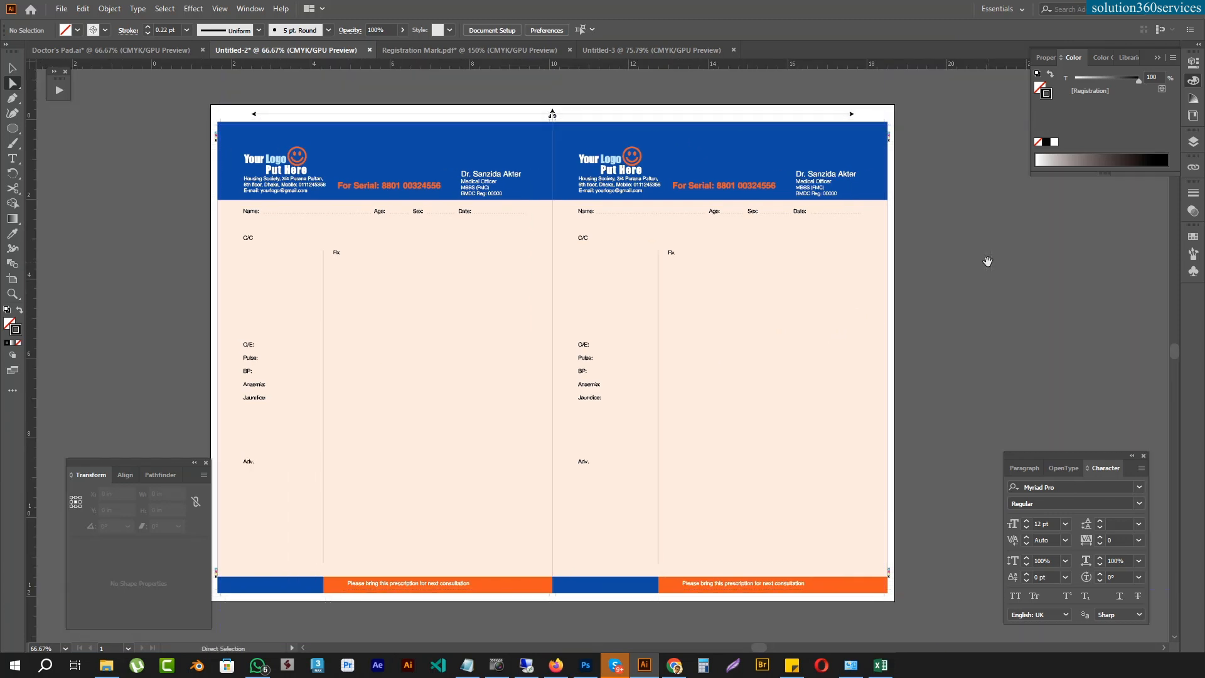
- Examine the page corners, edges and print marks of the two-up pad layout up close
drag(510, 346, 582, 257)
drag(268, 513, 463, 393)
drag(898, 388, 582, 296)
drag(391, 452, 60, 468)
drag(712, 266, 783, 405)
drag(644, 209, 765, 654)
drag(544, 145, 626, 122)
key(ctrl+0)
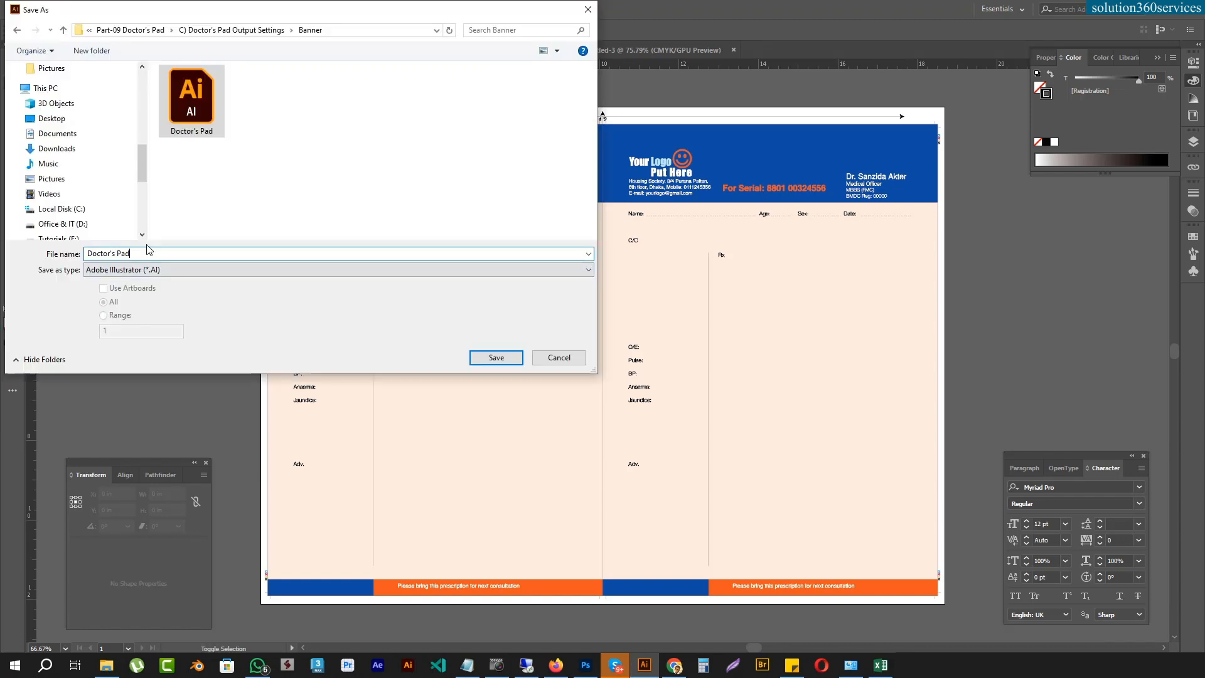
- Save the layout as the Illustrator file Doctor's Pad_setting in the Banner folder with Illustrator 2020 compatibility
text(_setting)
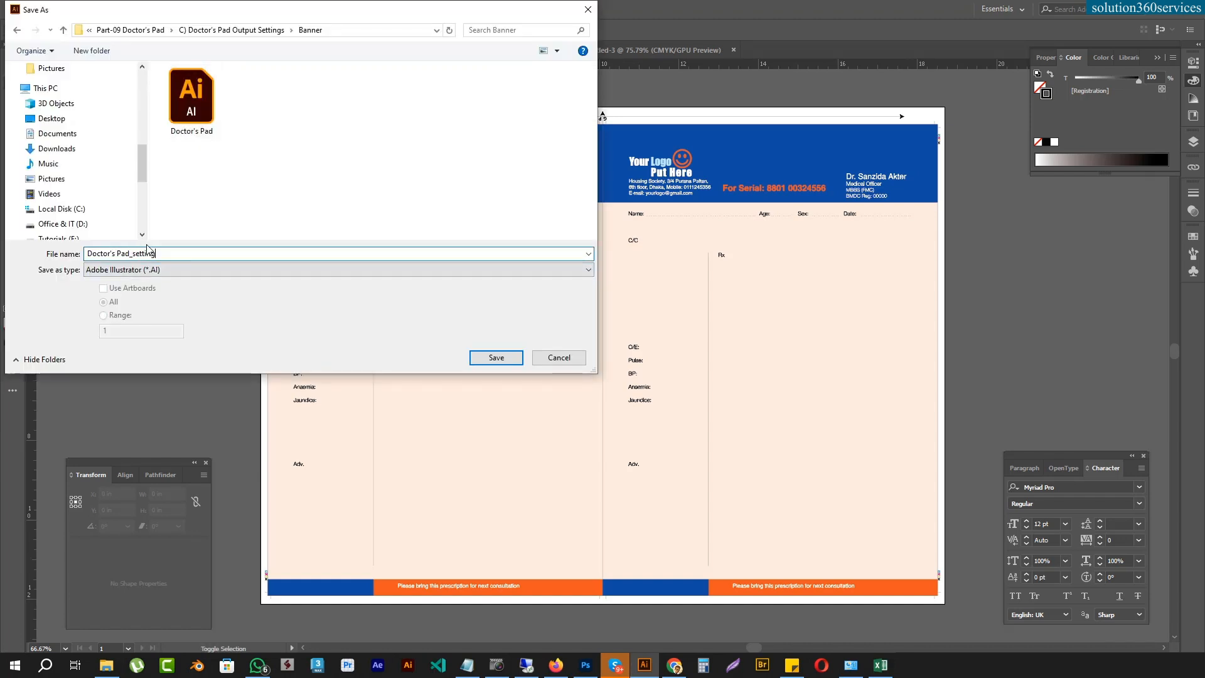
click(493, 359)
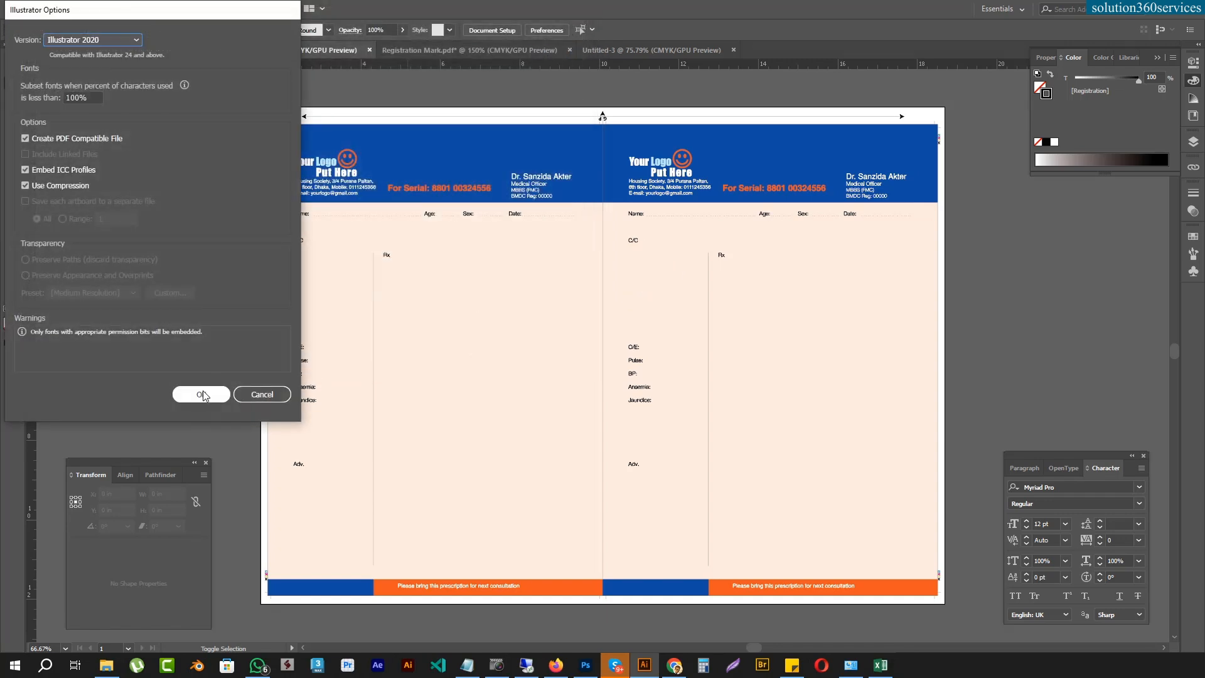
click(199, 394)
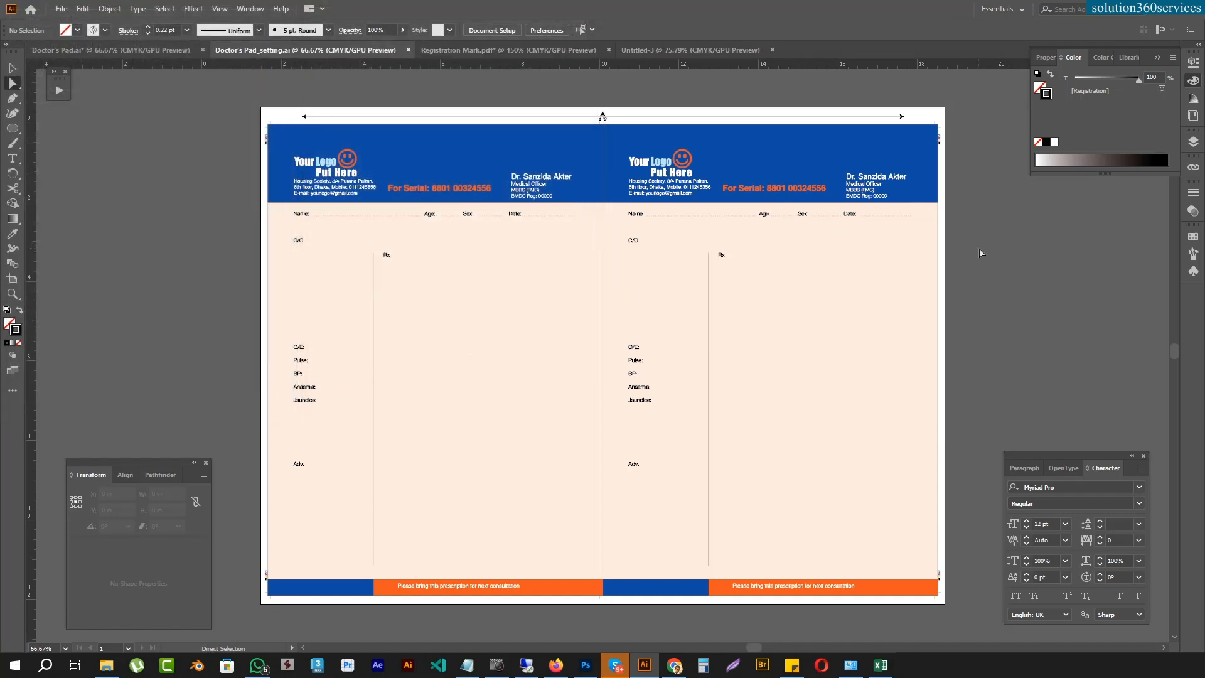
- Clear all guides from the two-up layout
click(220, 8)
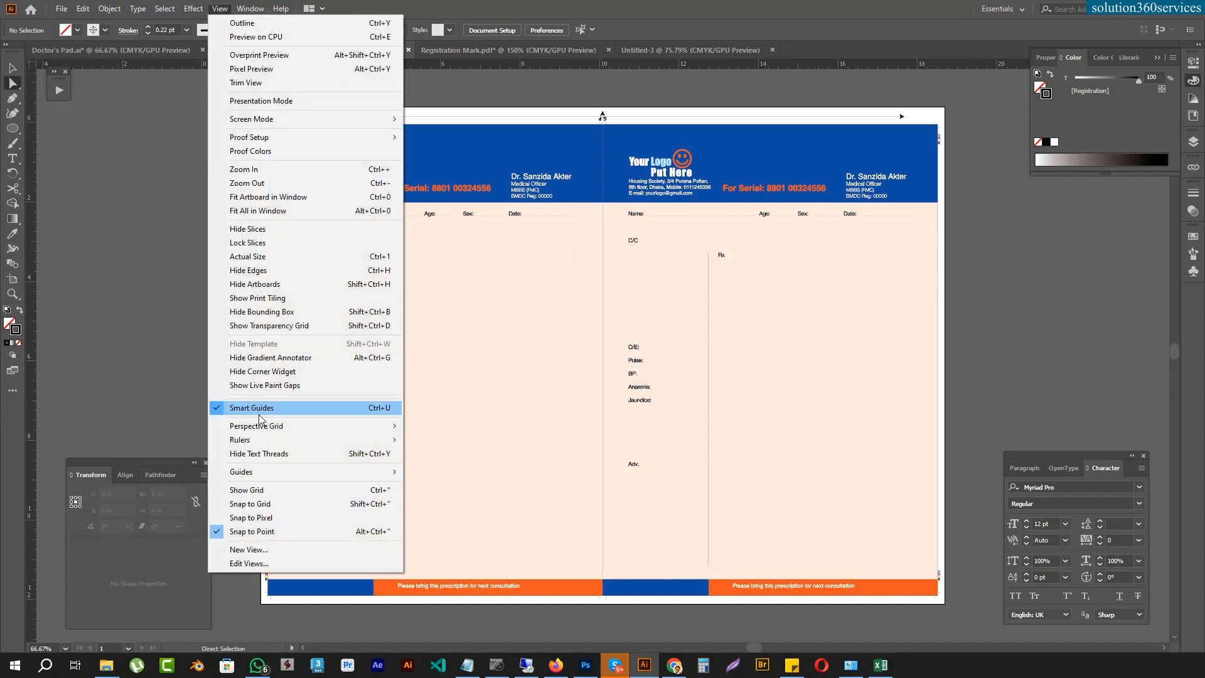
mouse_move(256, 474)
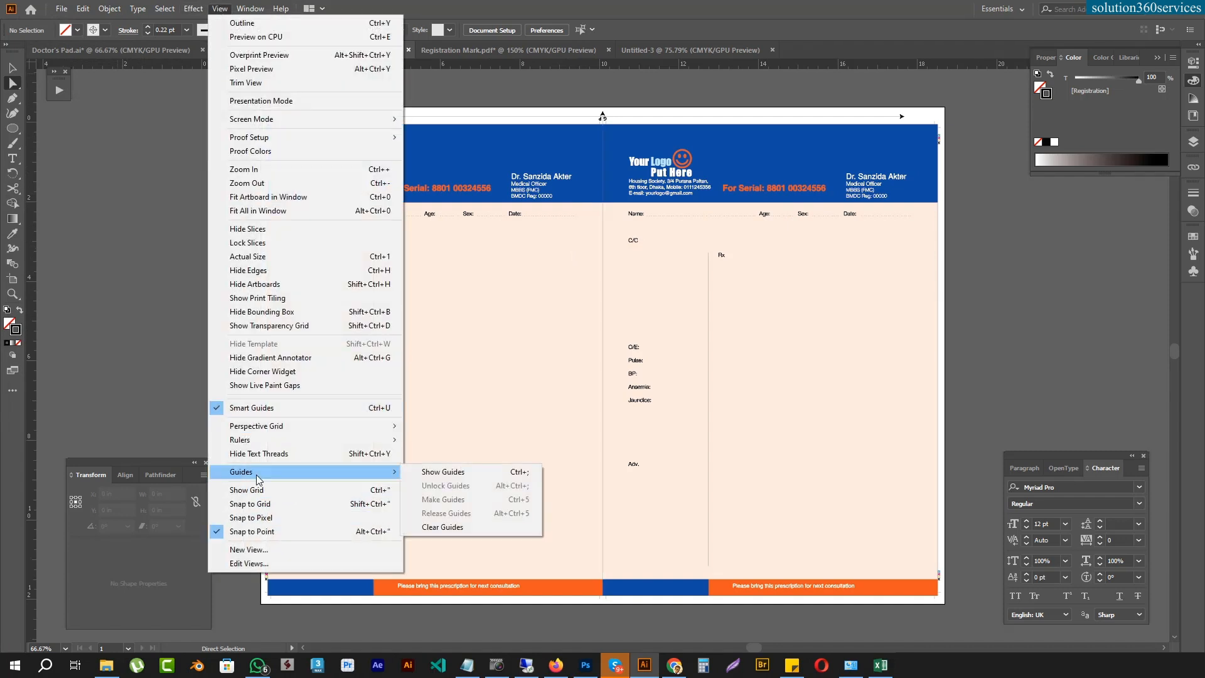
click(442, 527)
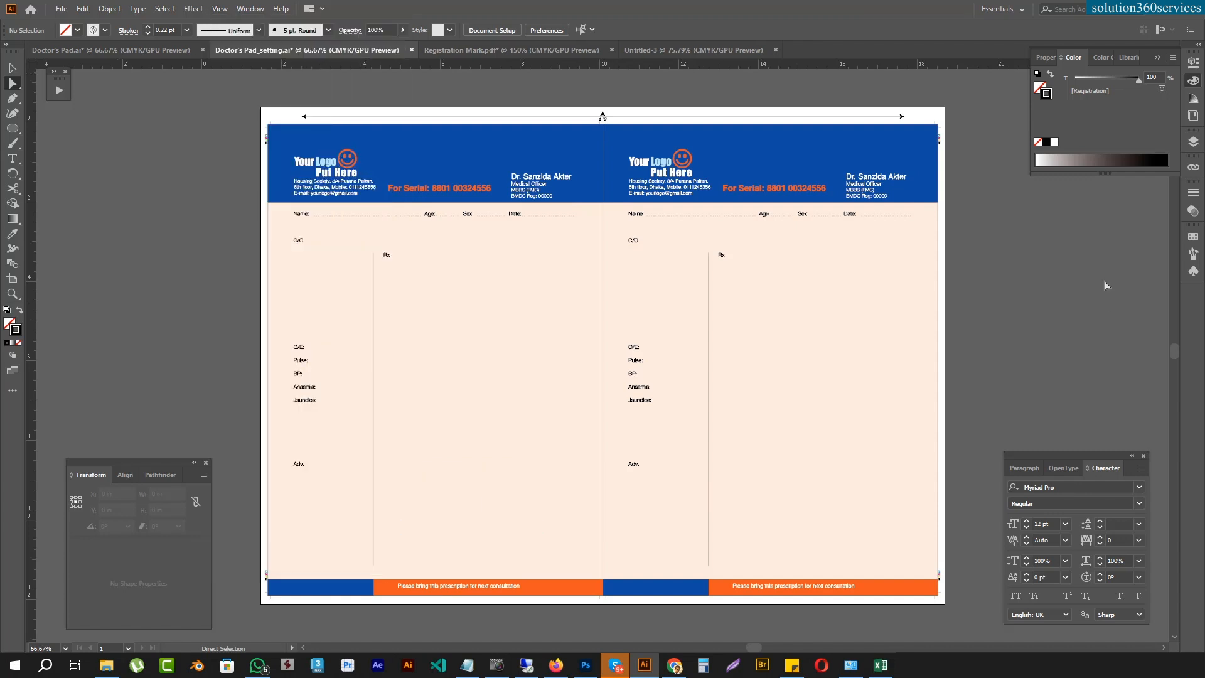
key(ctrl+apostrophe)
key(ctrl+apostrophe)
- Select all blue-filled header and footer shapes by matching fill and set their magenta to 0%
click(324, 173)
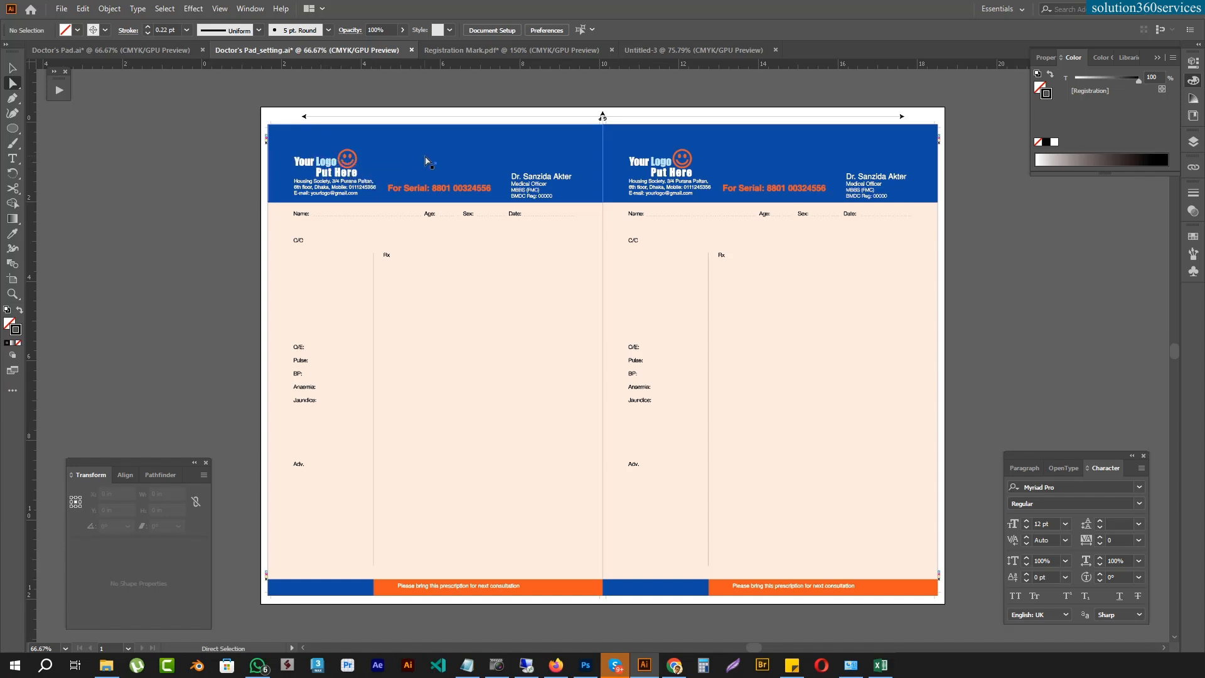
click(166, 10)
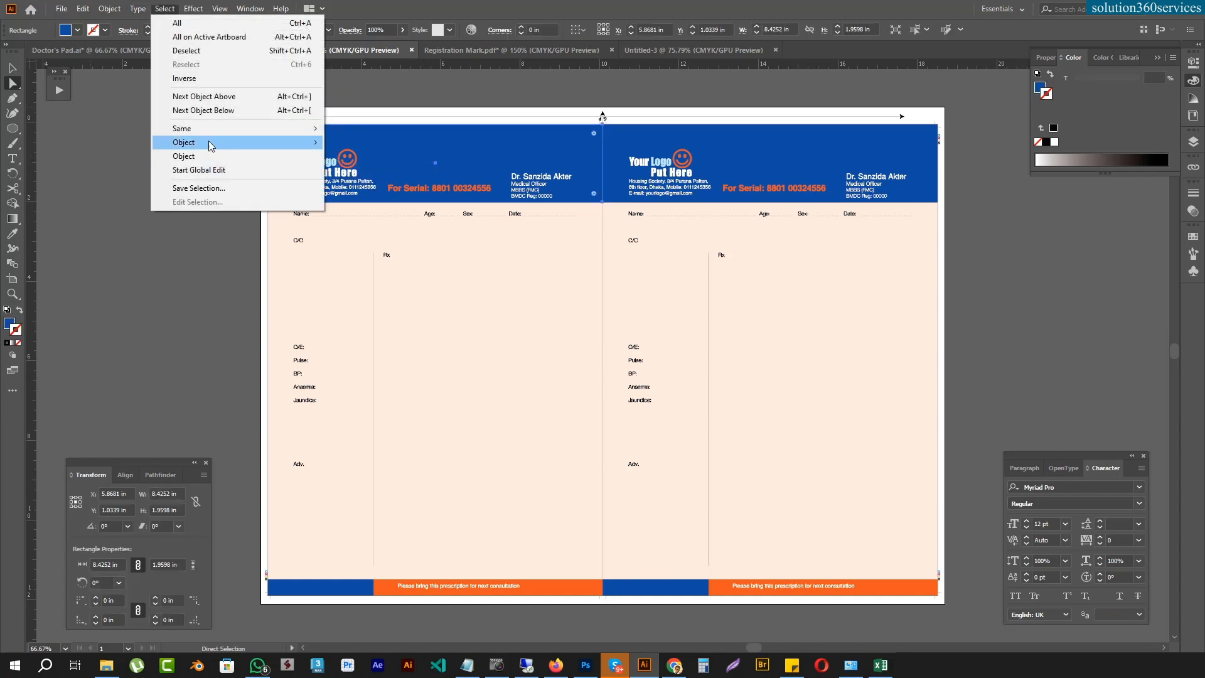
mouse_move(207, 129)
click(373, 185)
key(c)
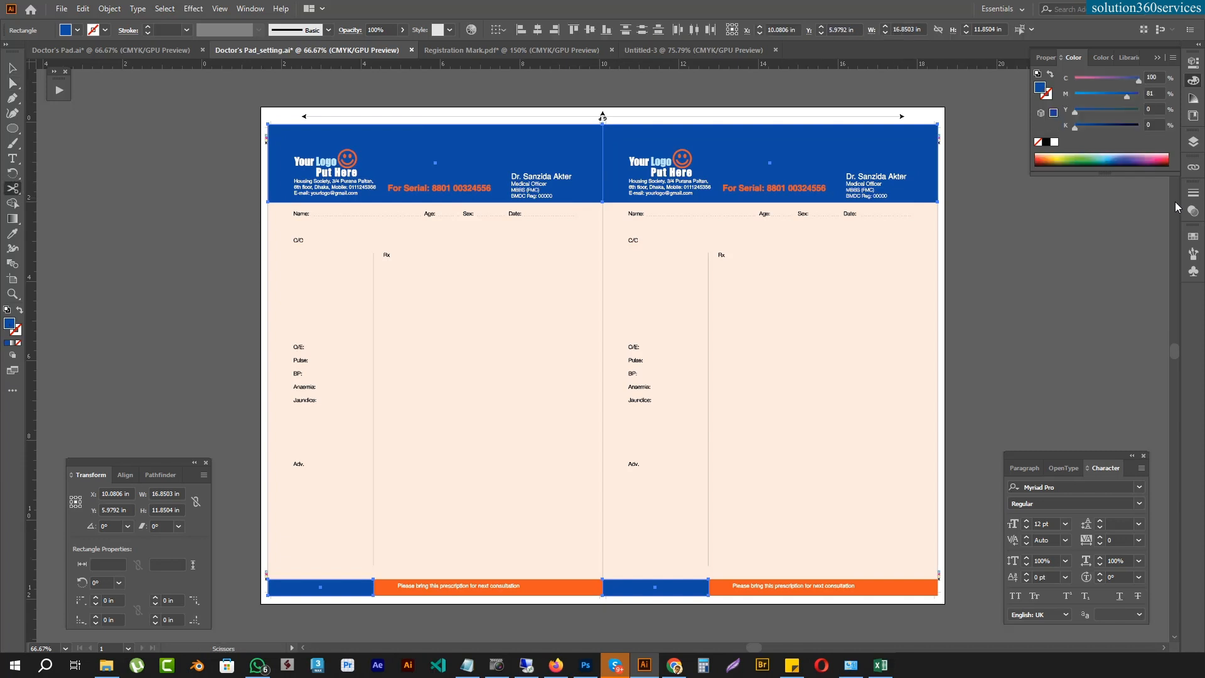
drag(1135, 98, 1075, 96)
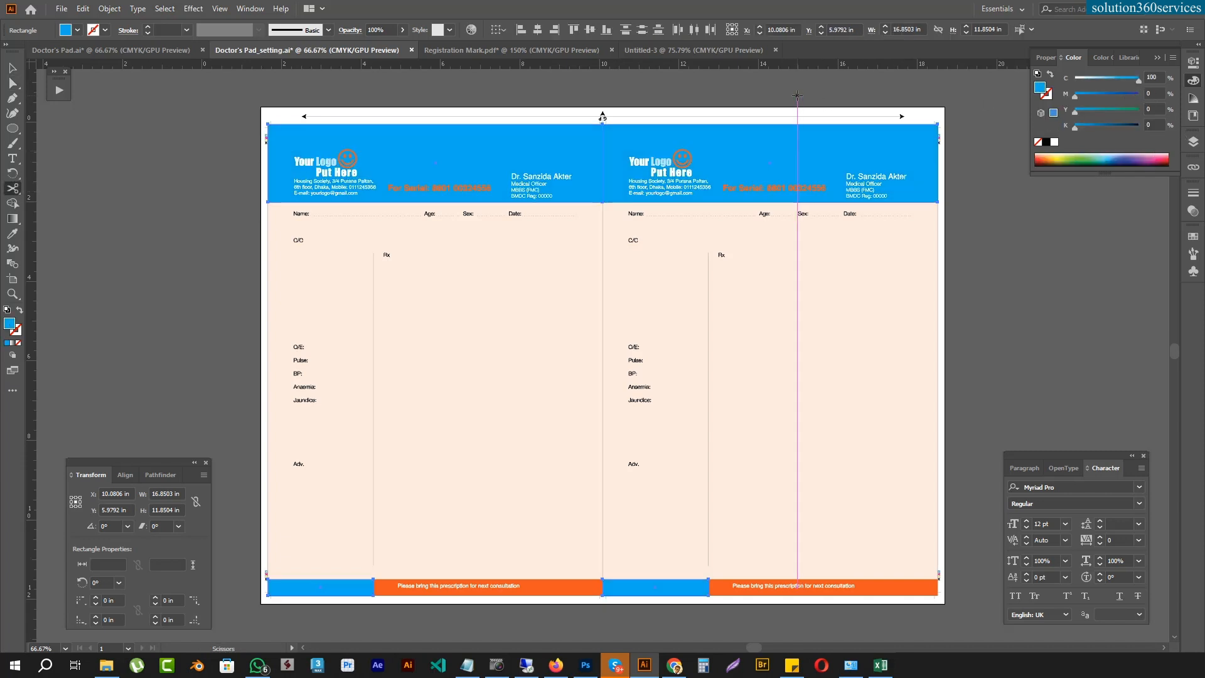
- Select every orange item on both pads by matching fill, starting from the serial line, and set magenta to 0%
key(a)
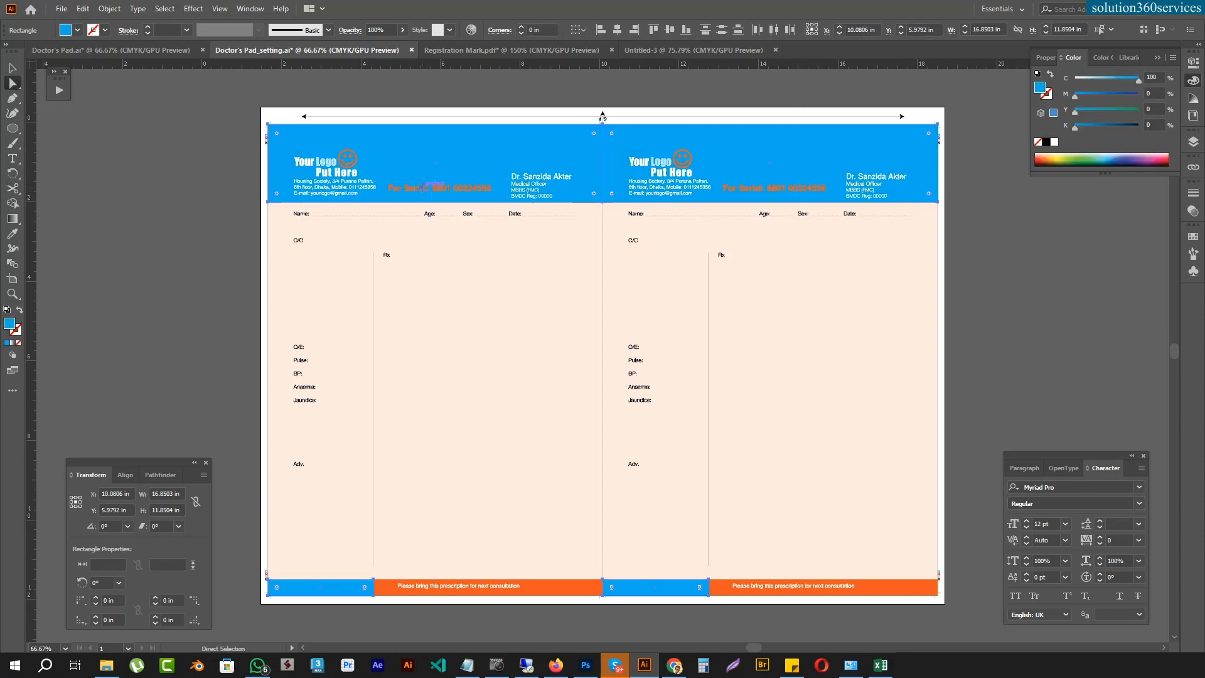
click(424, 188)
click(165, 8)
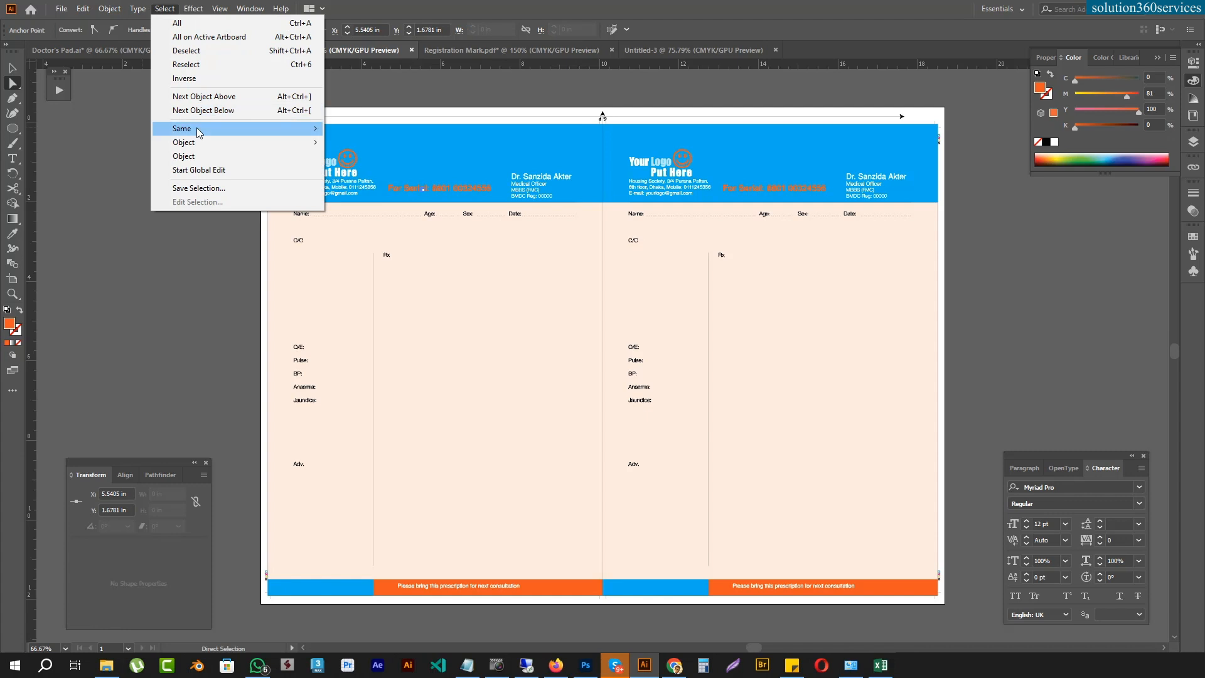
mouse_move(194, 129)
click(394, 188)
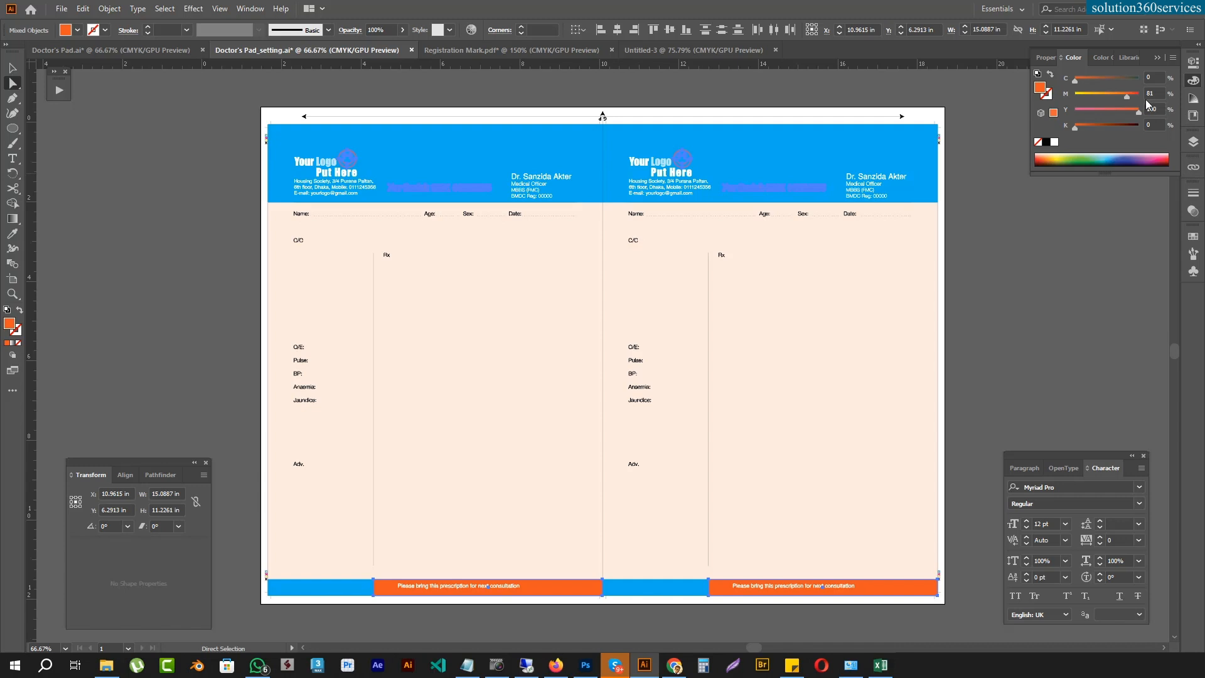
drag(1129, 99, 866, 98)
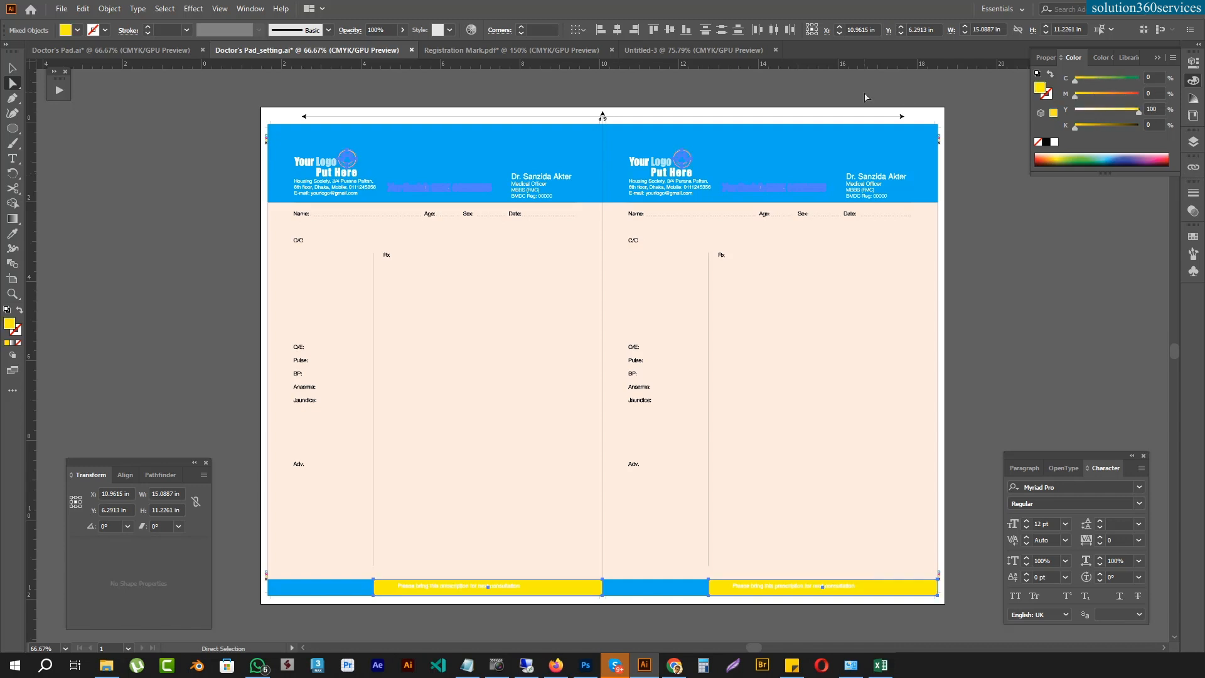
click(1082, 320)
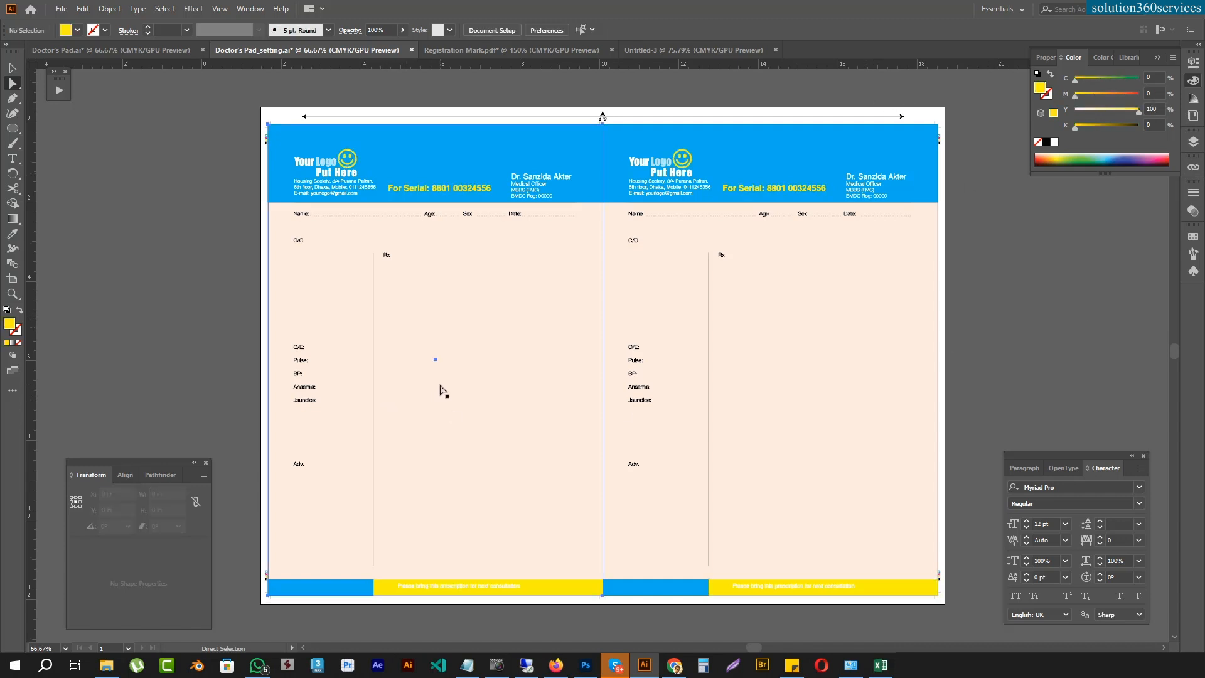
- Set the magenta of both pads' pale background fills to 0% and save the document
click(532, 359)
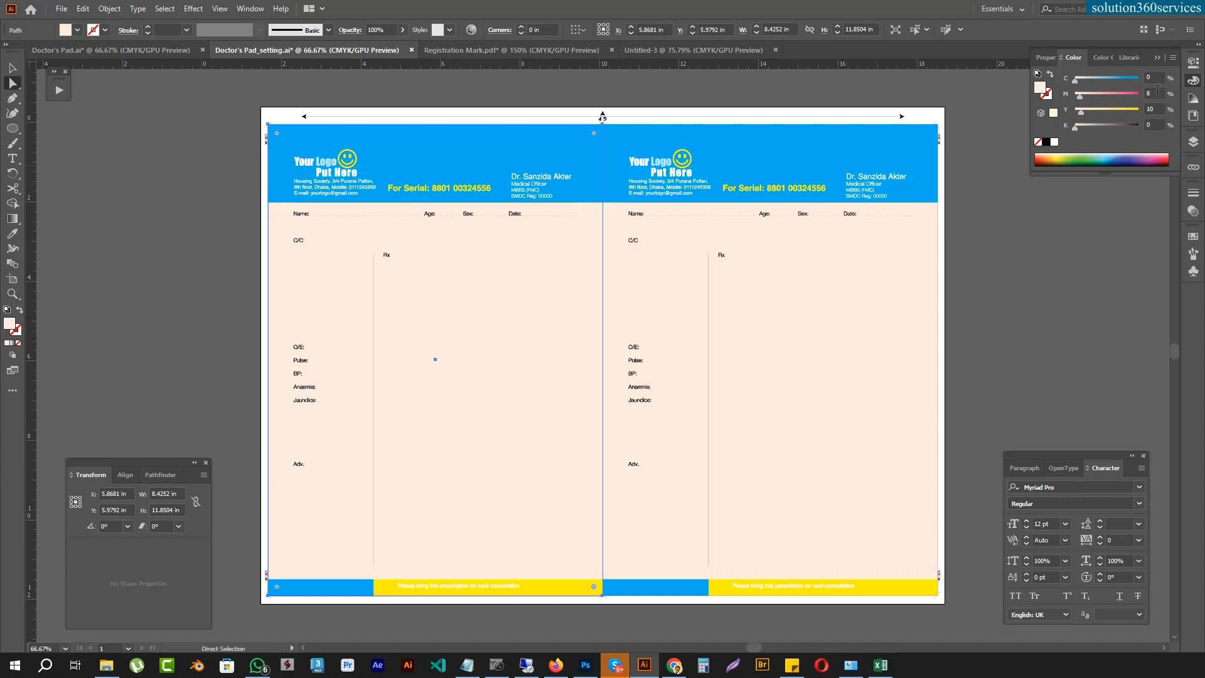
drag(1087, 96, 1078, 102)
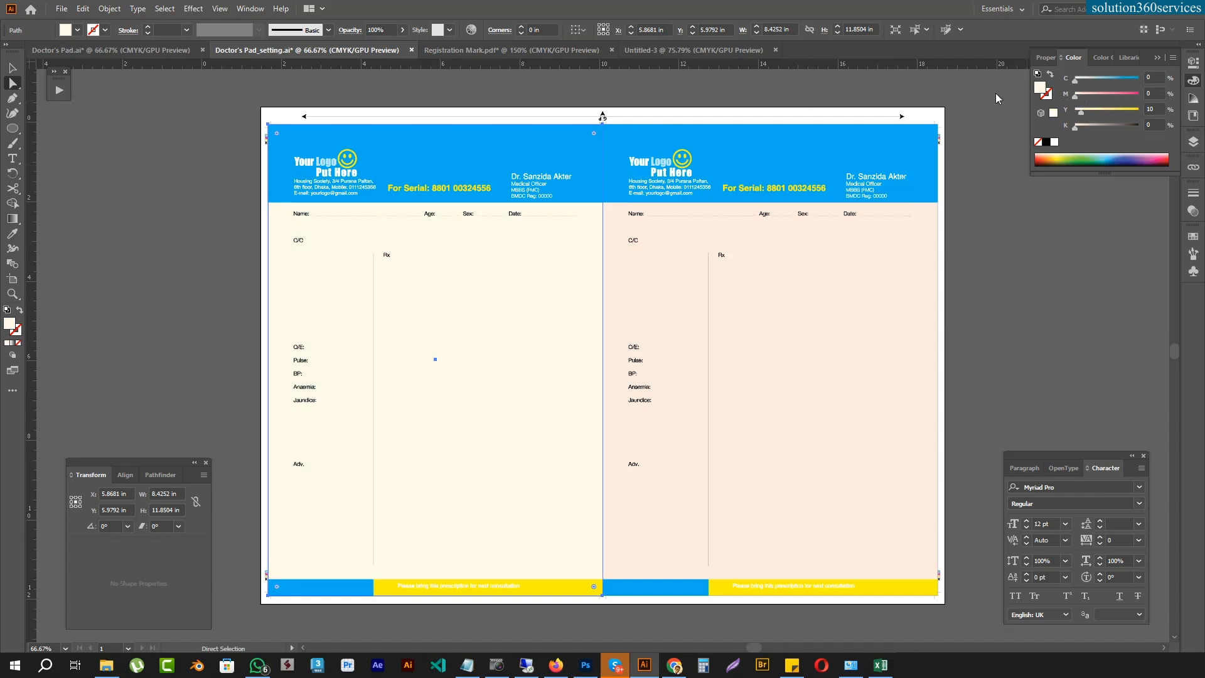
click(804, 288)
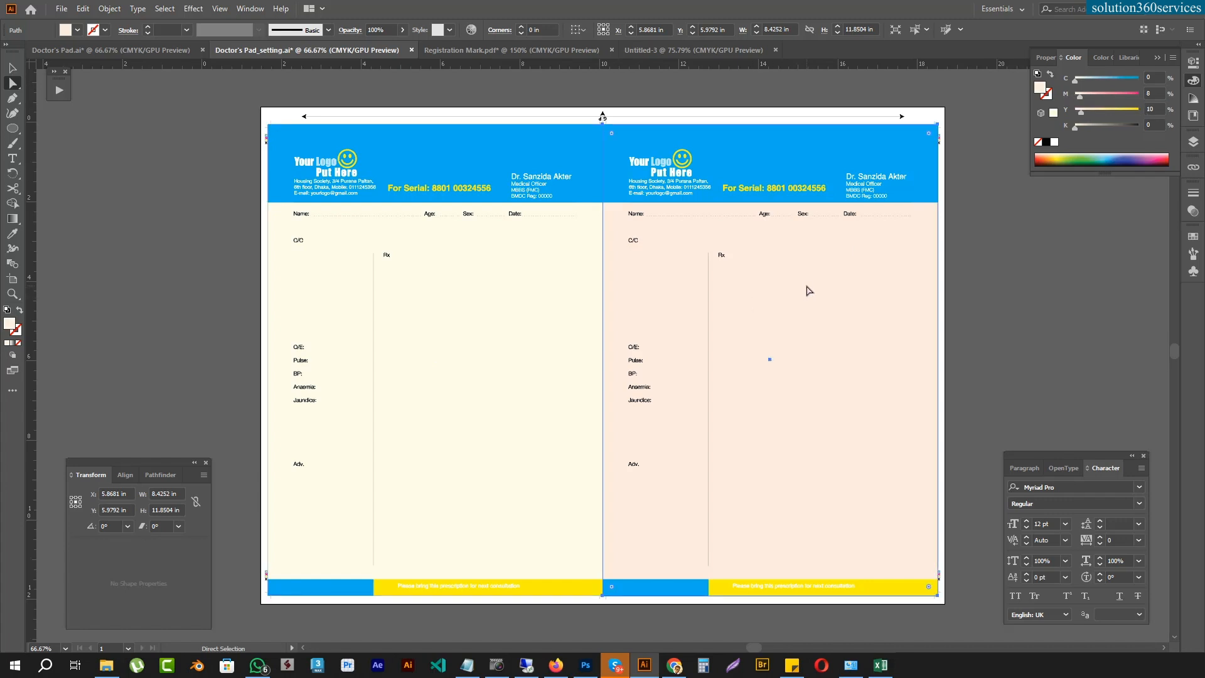
drag(1083, 96, 970, 93)
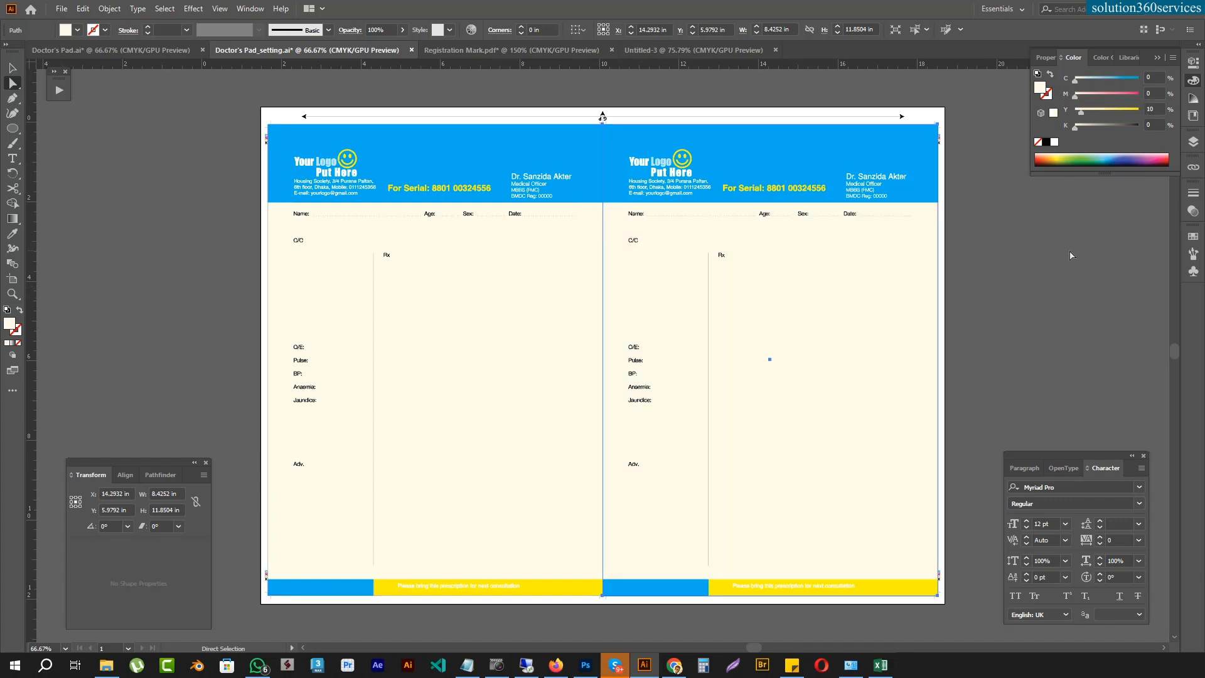
click(1071, 253)
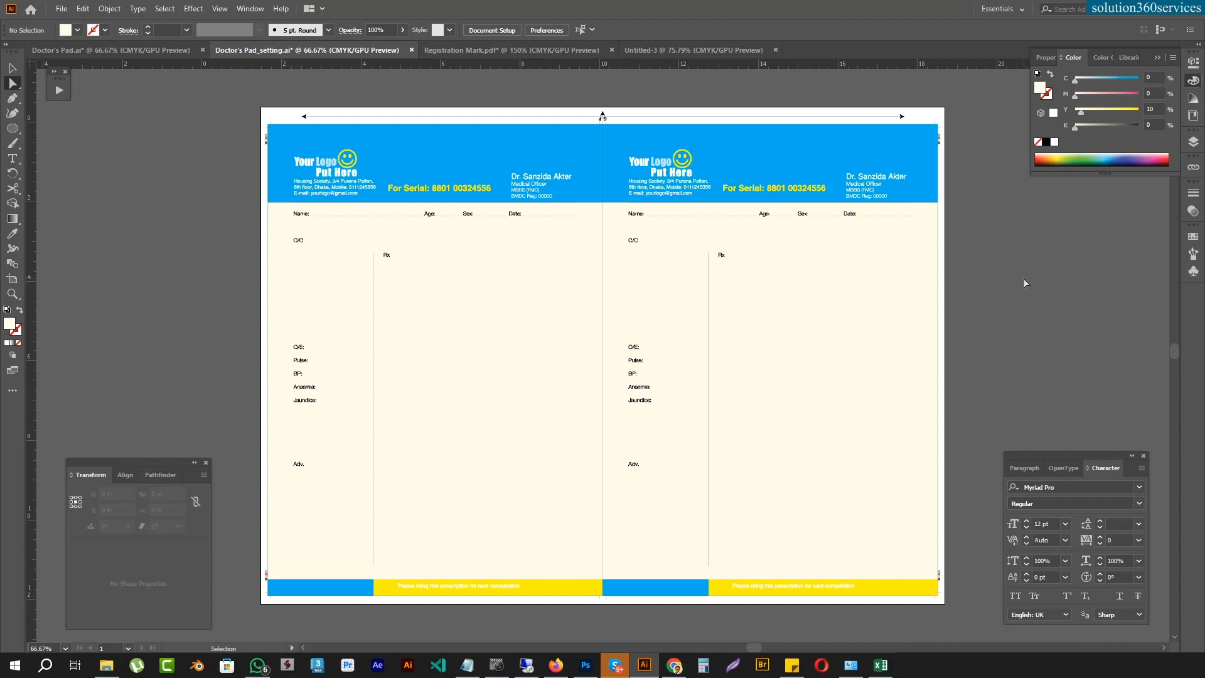
key(ctrl+s)
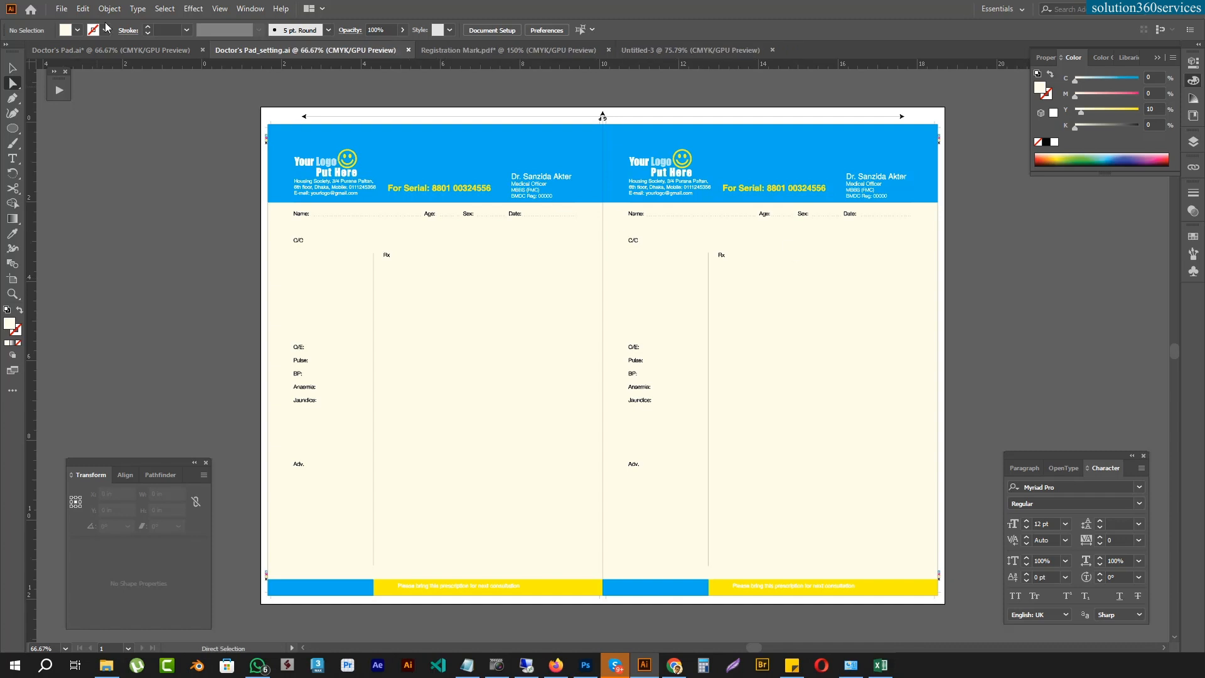
- Turn on Overprint Preview for the separations, isolate the cyan plate and examine its artwork, colour bar and gripper mark
click(249, 8)
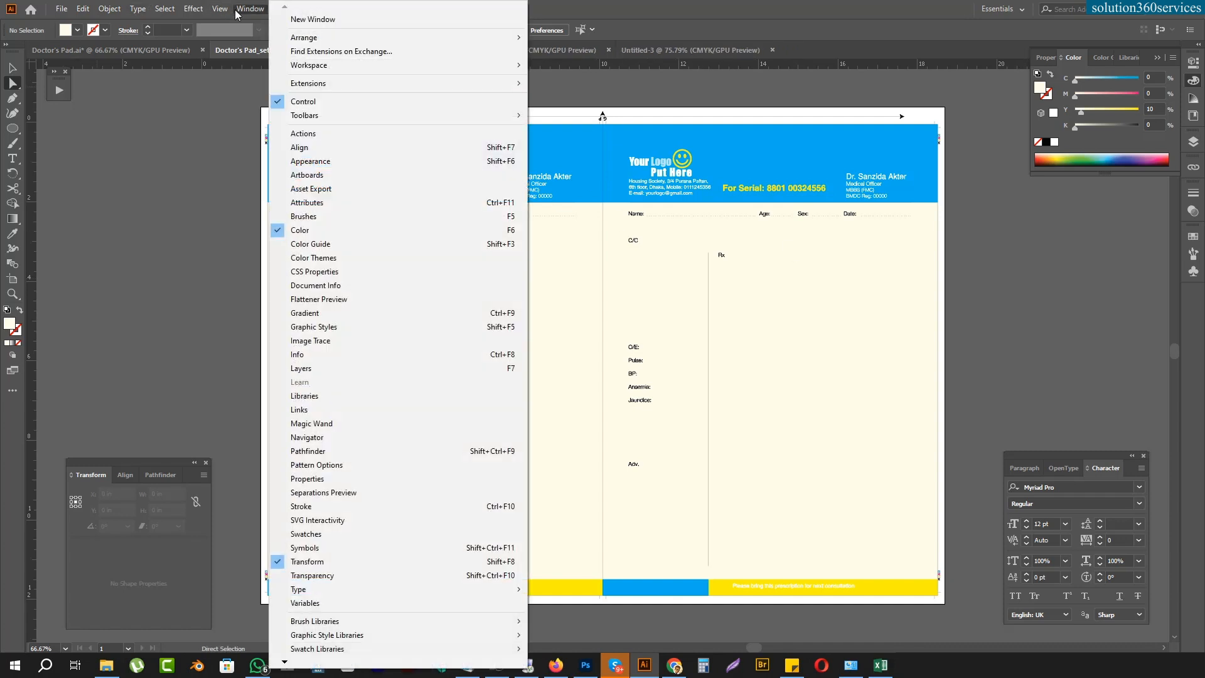
click(361, 495)
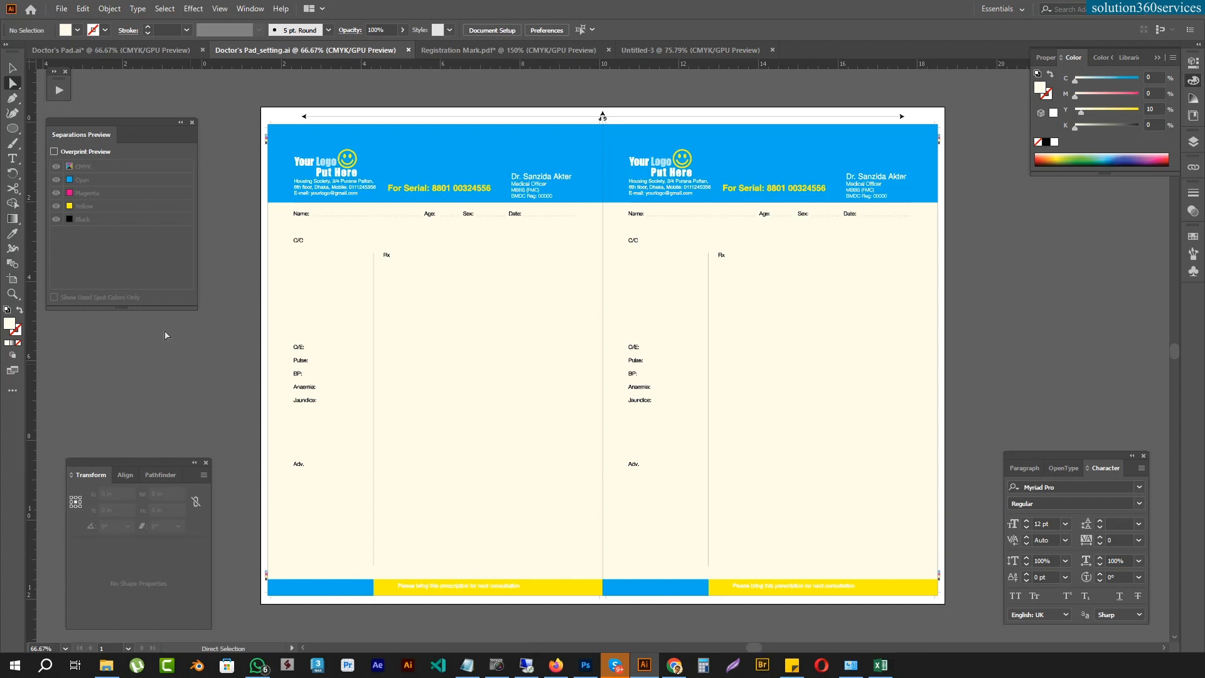
click(54, 151)
click(56, 220)
click(56, 206)
click(56, 193)
scroll(379, 349, up, 5)
drag(250, 335, 492, 216)
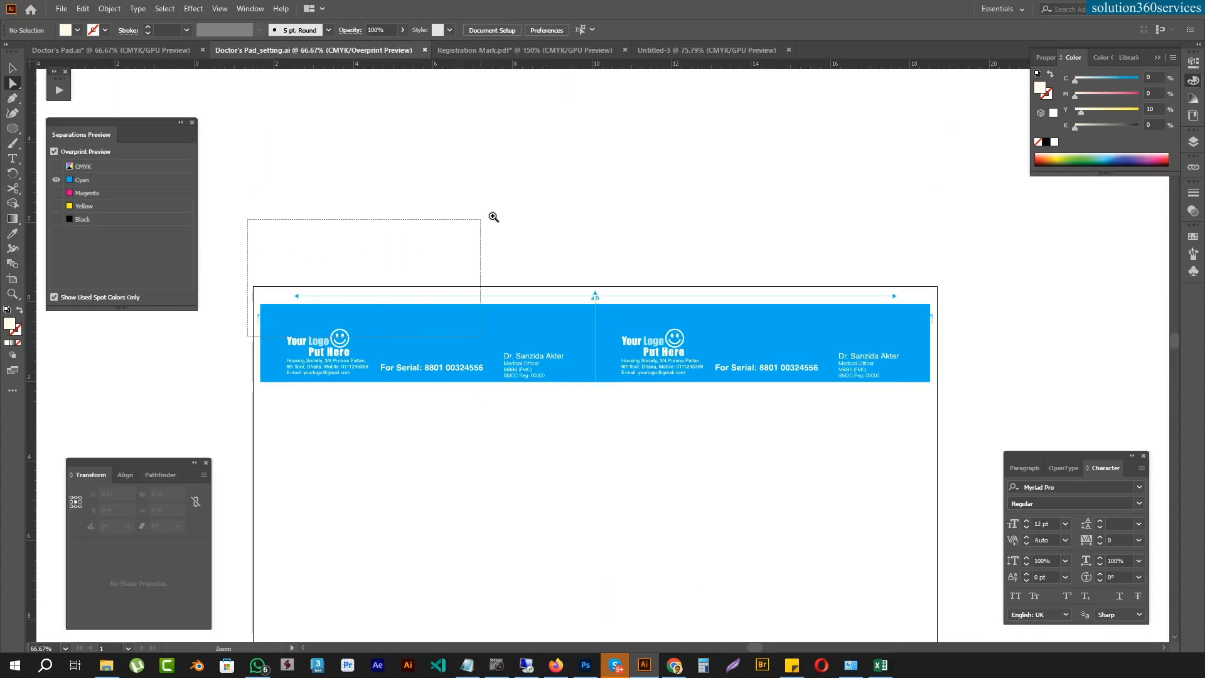
drag(353, 390, 686, 248)
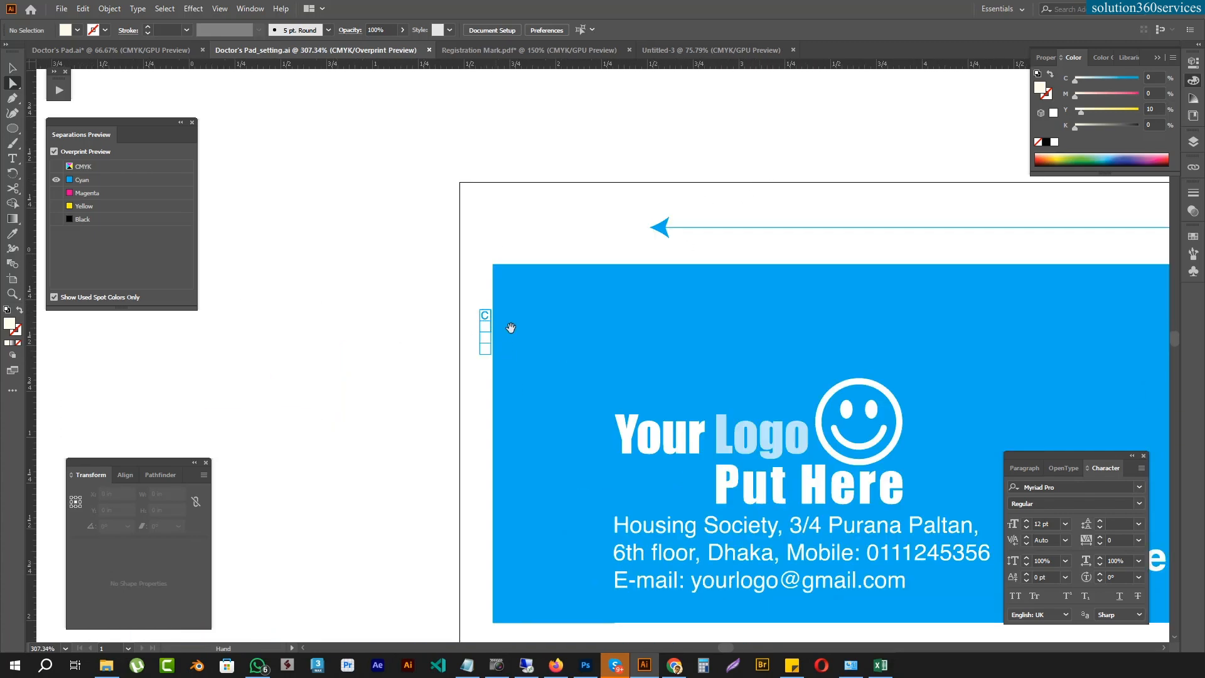
drag(1125, 334, 441, 307)
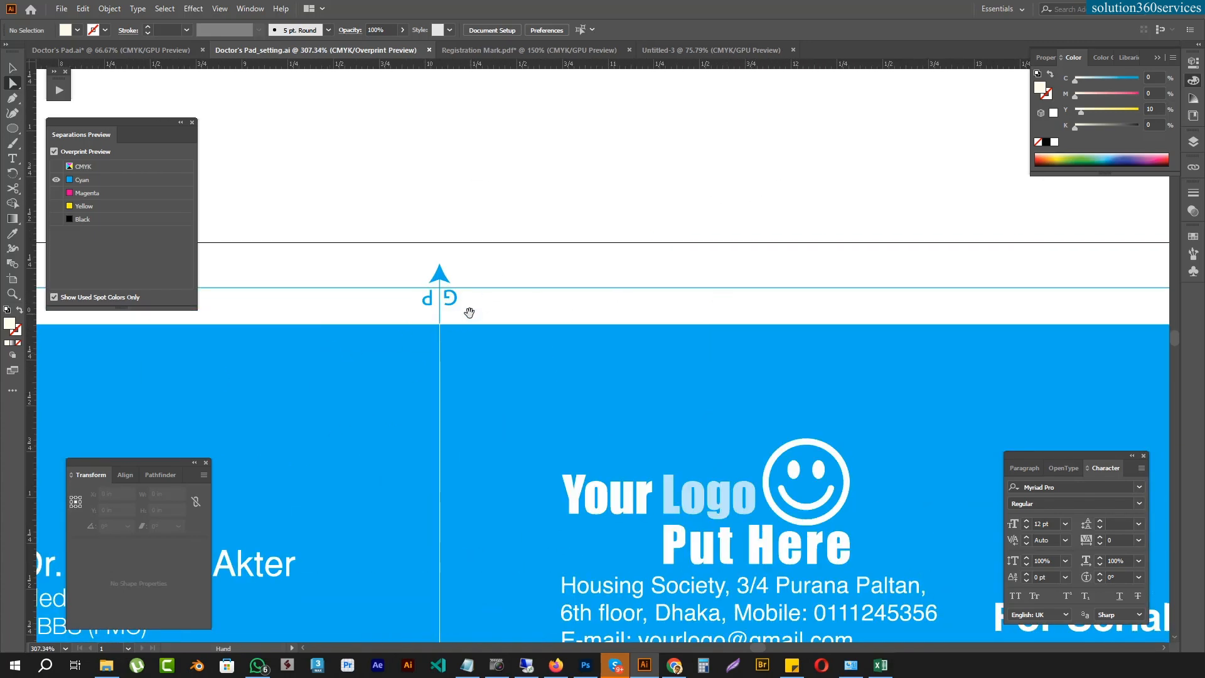
key(ctrl+0)
drag(628, 457, 651, 395)
- Show only the magenta plate in the separations preview and check what it prints
click(56, 192)
click(55, 180)
drag(547, 223, 576, 274)
- Show only the yellow plate in the separations preview and examine its artwork and lower-left colour bar
click(56, 206)
click(56, 193)
drag(414, 393, 452, 227)
drag(405, 482, 910, 408)
drag(358, 394, 1179, 427)
drag(550, 413, 803, 302)
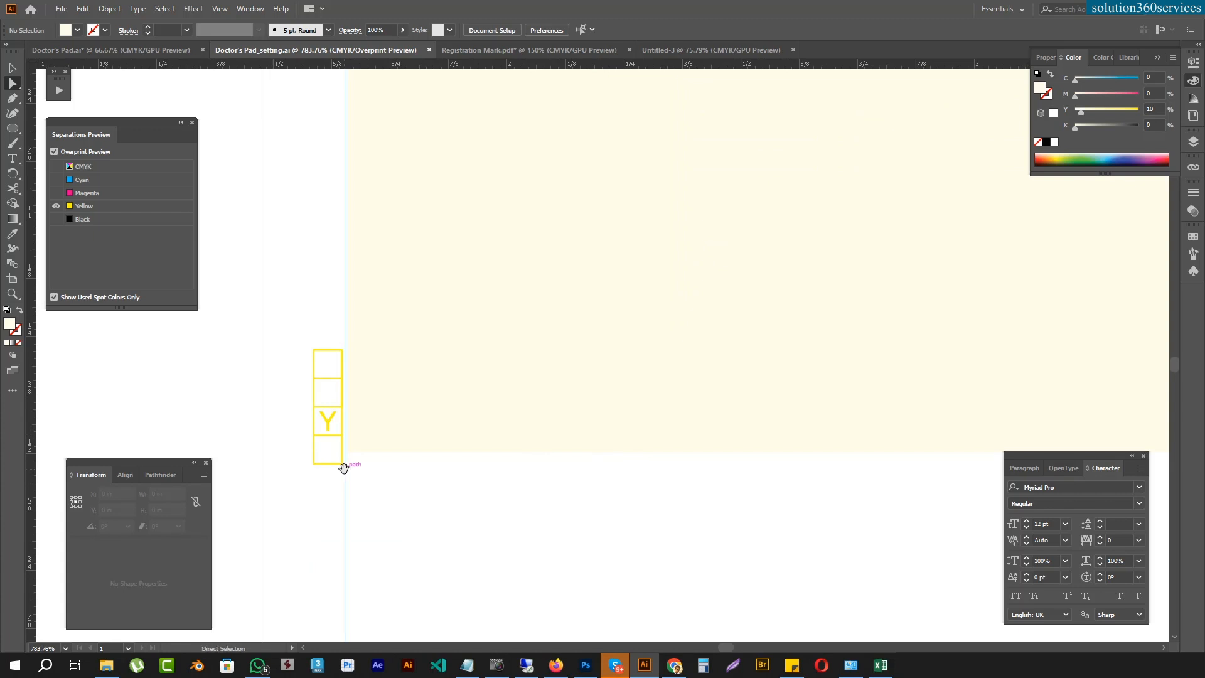
key(ctrl+0)
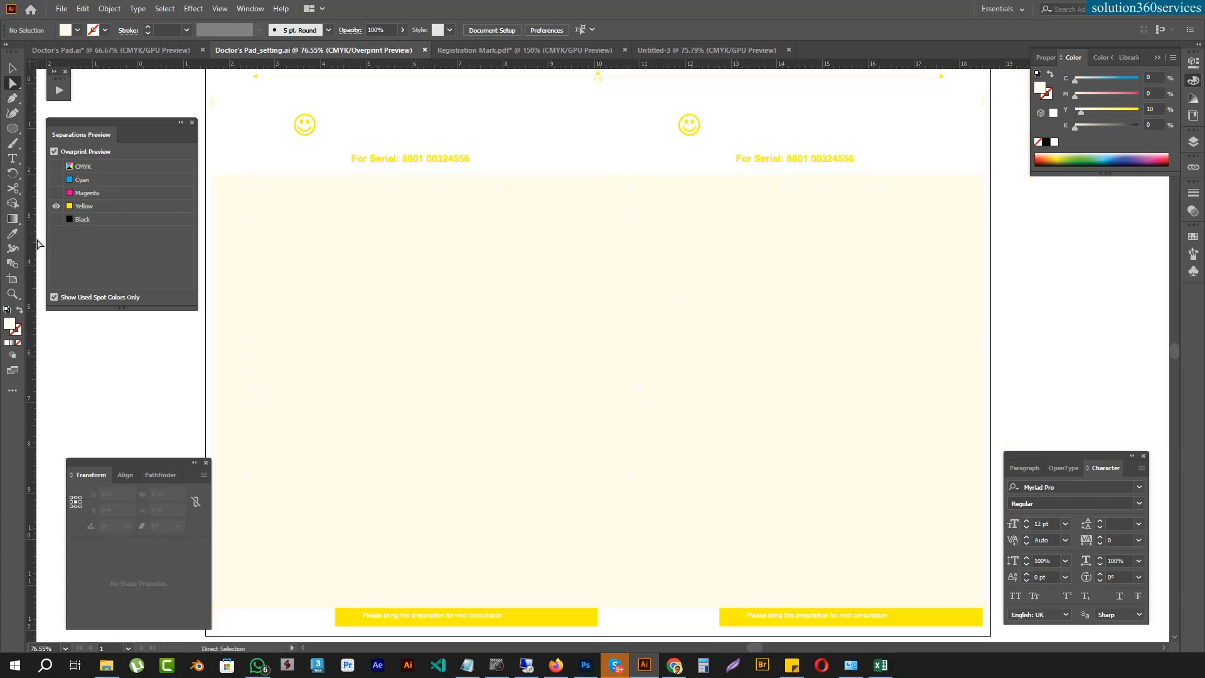
- Check the black plate on its own, and restore the full CMYK view with Overprint Preview off
click(56, 220)
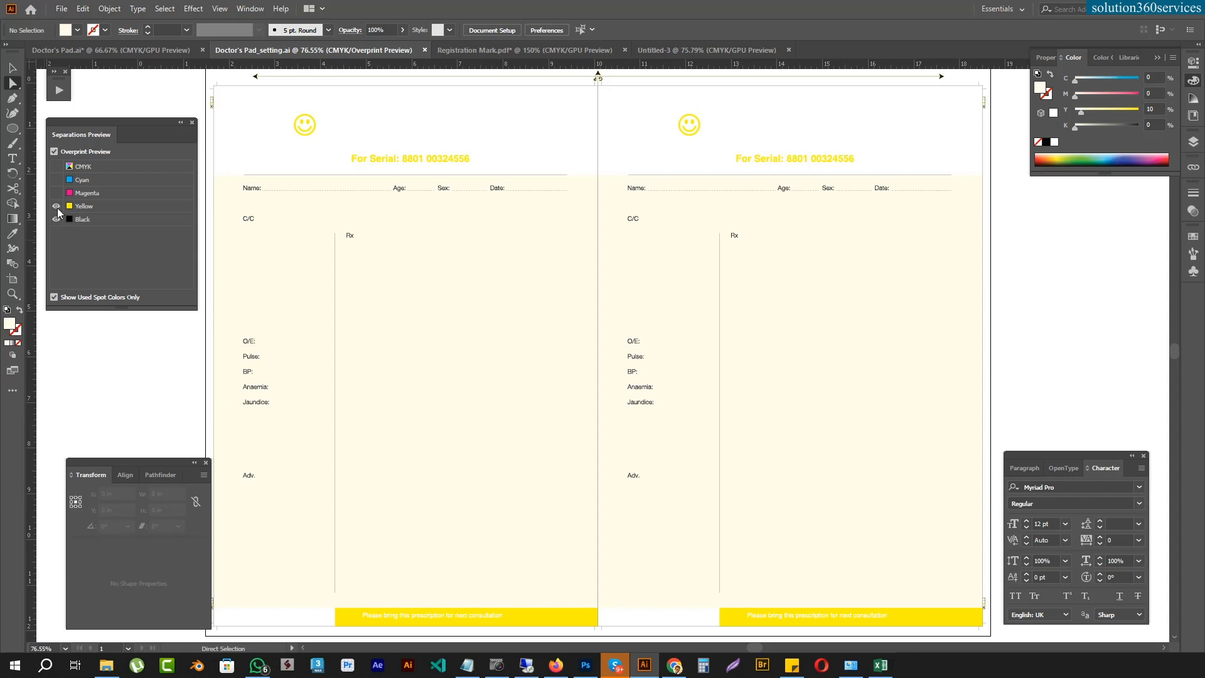
click(57, 207)
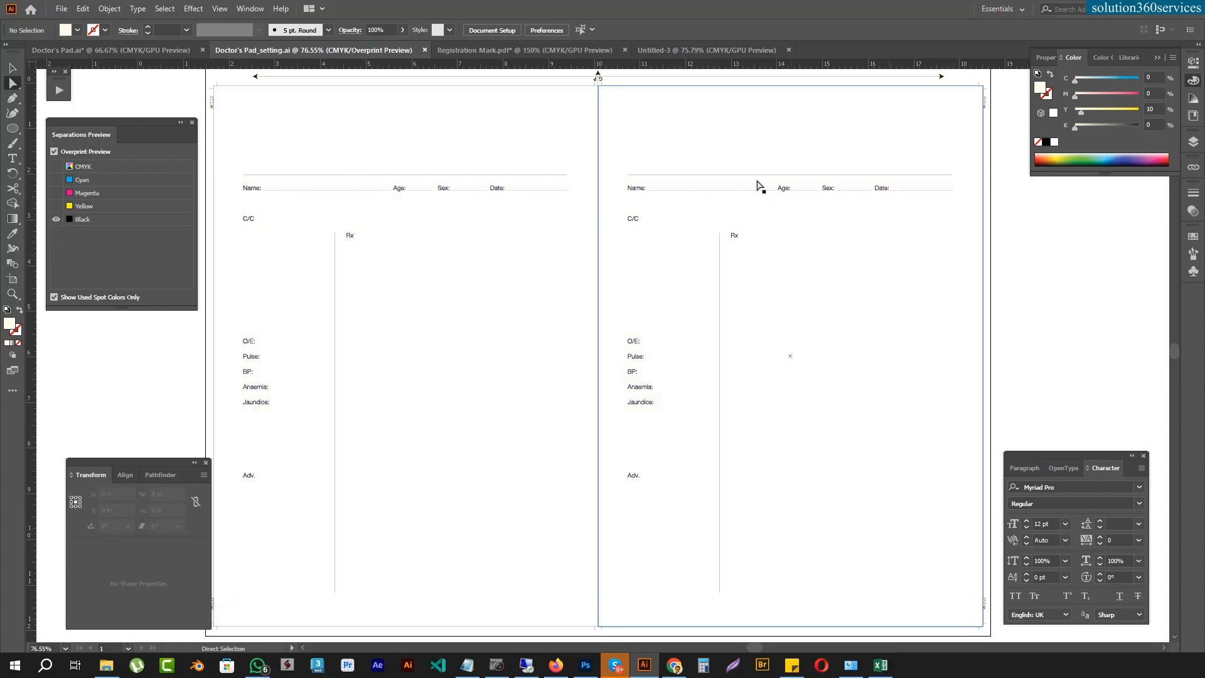
click(56, 167)
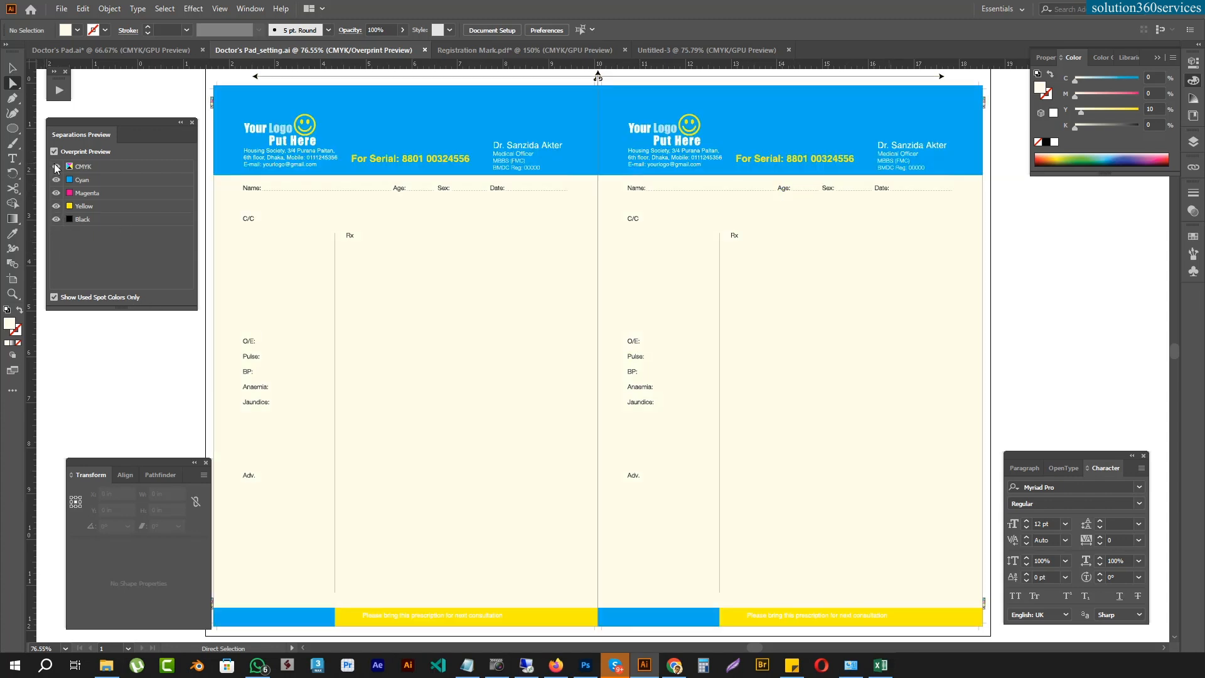
click(54, 152)
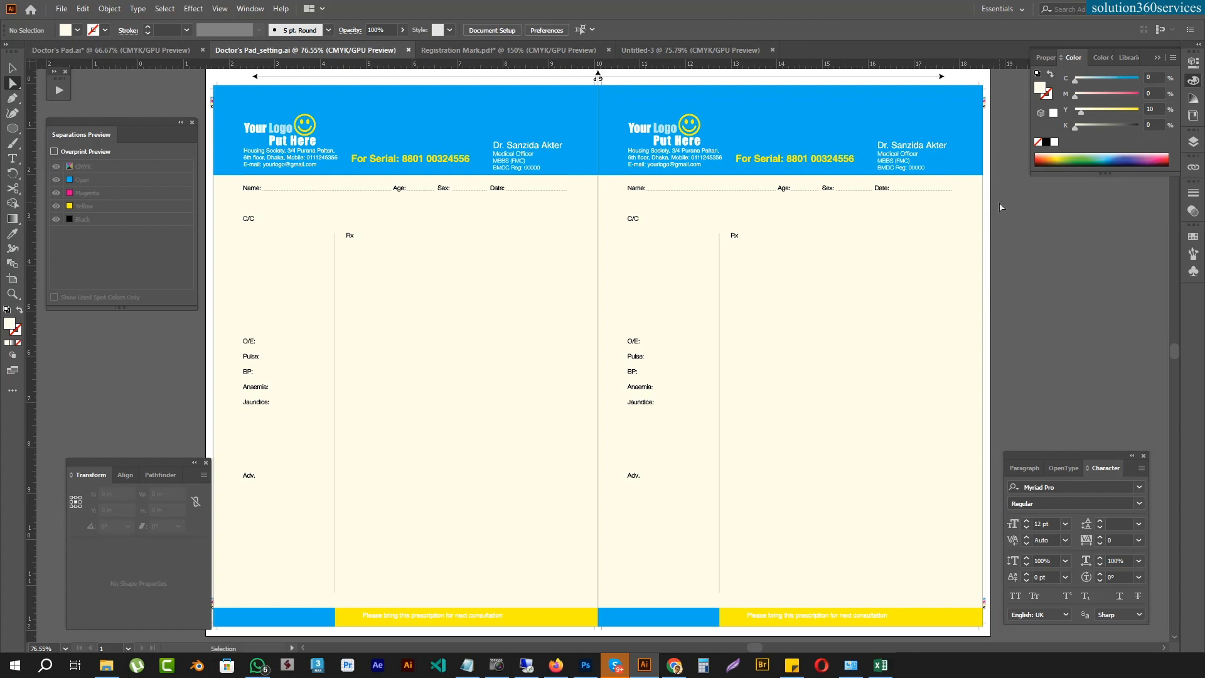
- Select all the artwork in the layout and check whether Create Outlines is still available for it
key(ctrl+minus)
key(ctrl+minus)
key(ctrl+a)
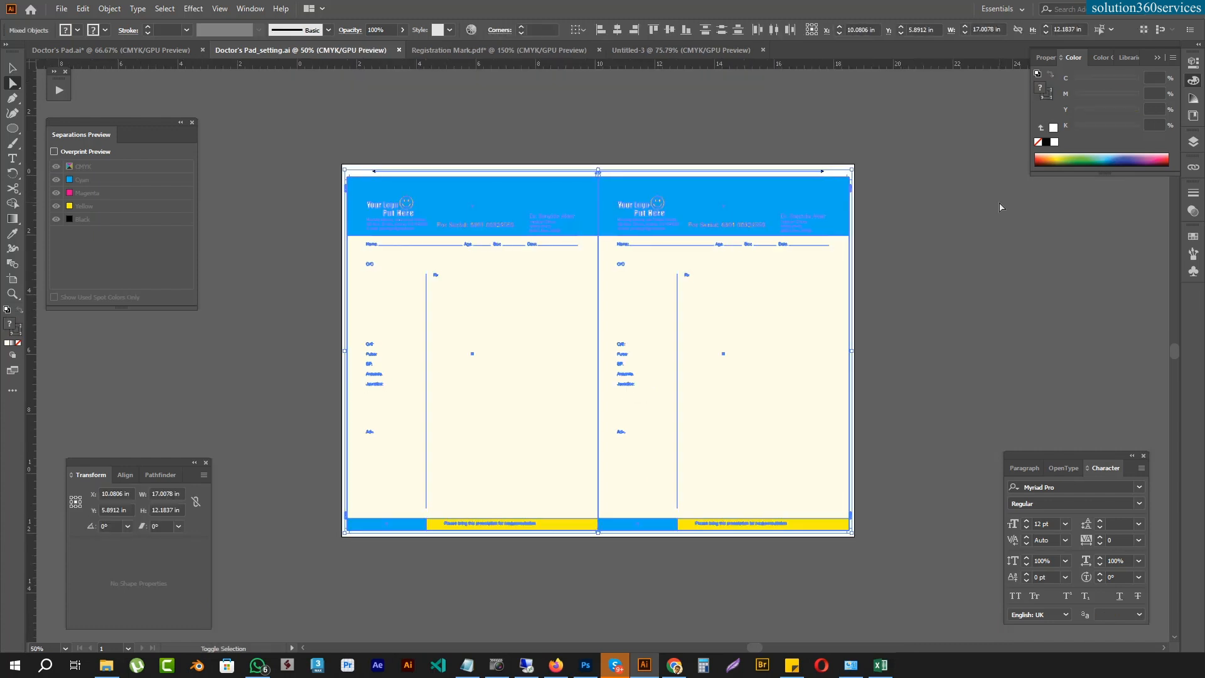
click(138, 8)
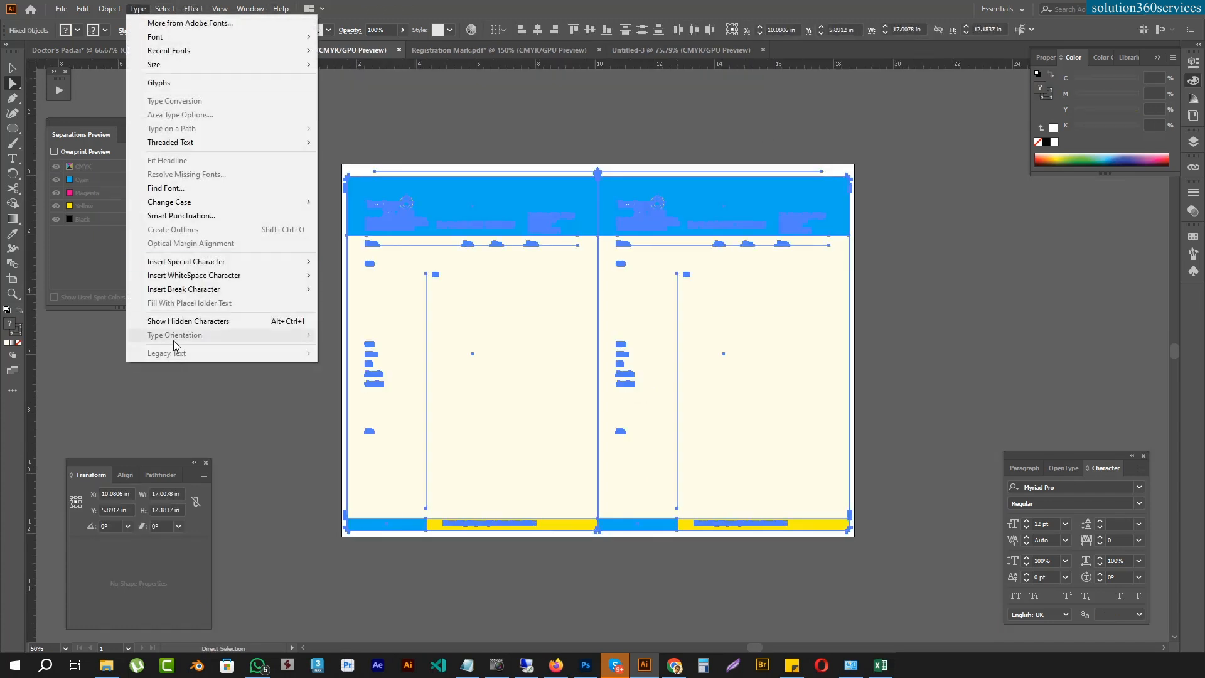
click(987, 307)
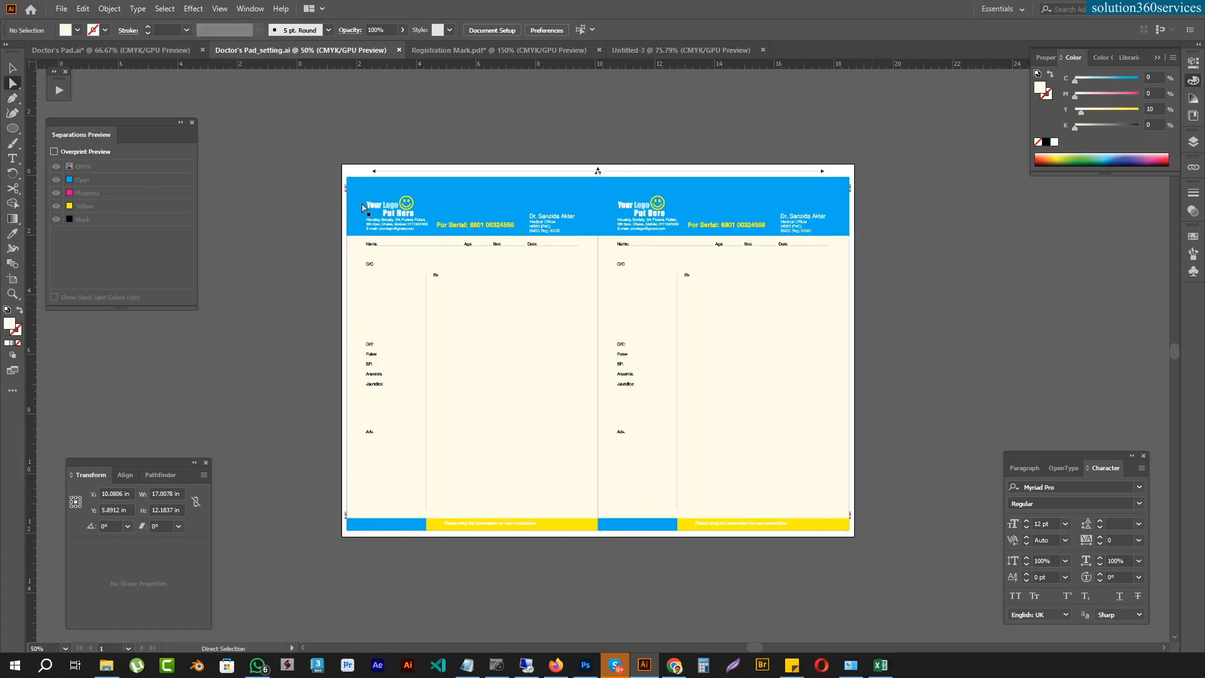
- Check the layout for remaining live fonts with Find Font
click(137, 8)
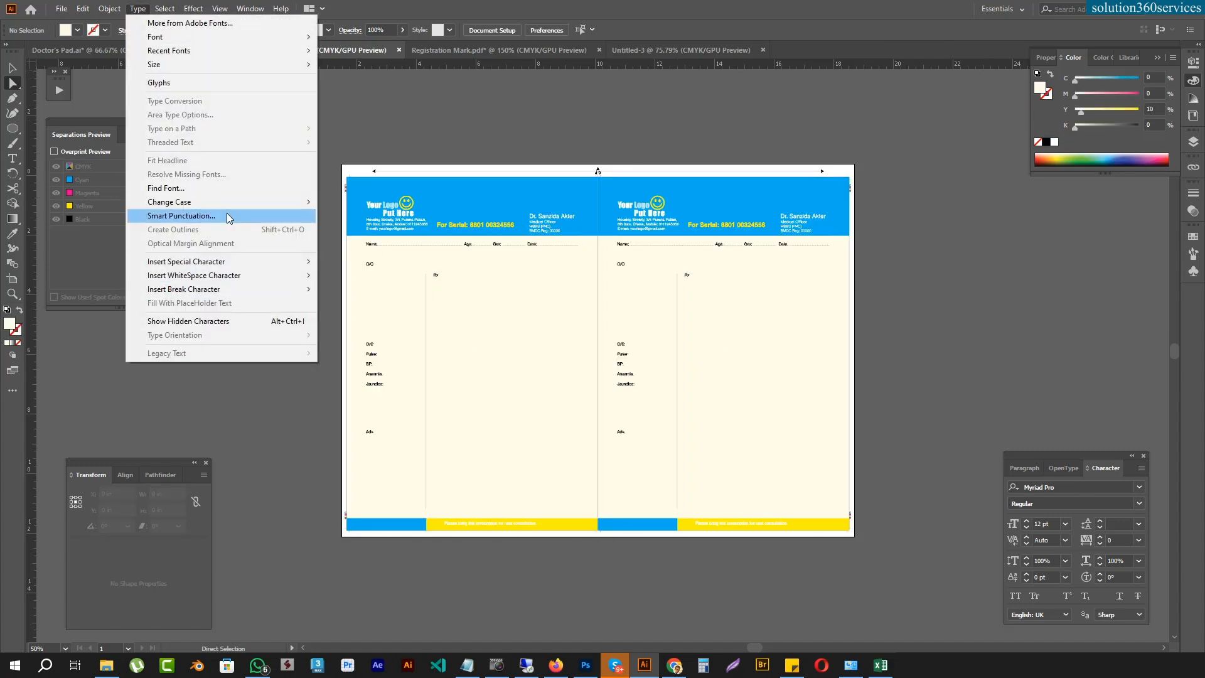
mouse_move(109, 8)
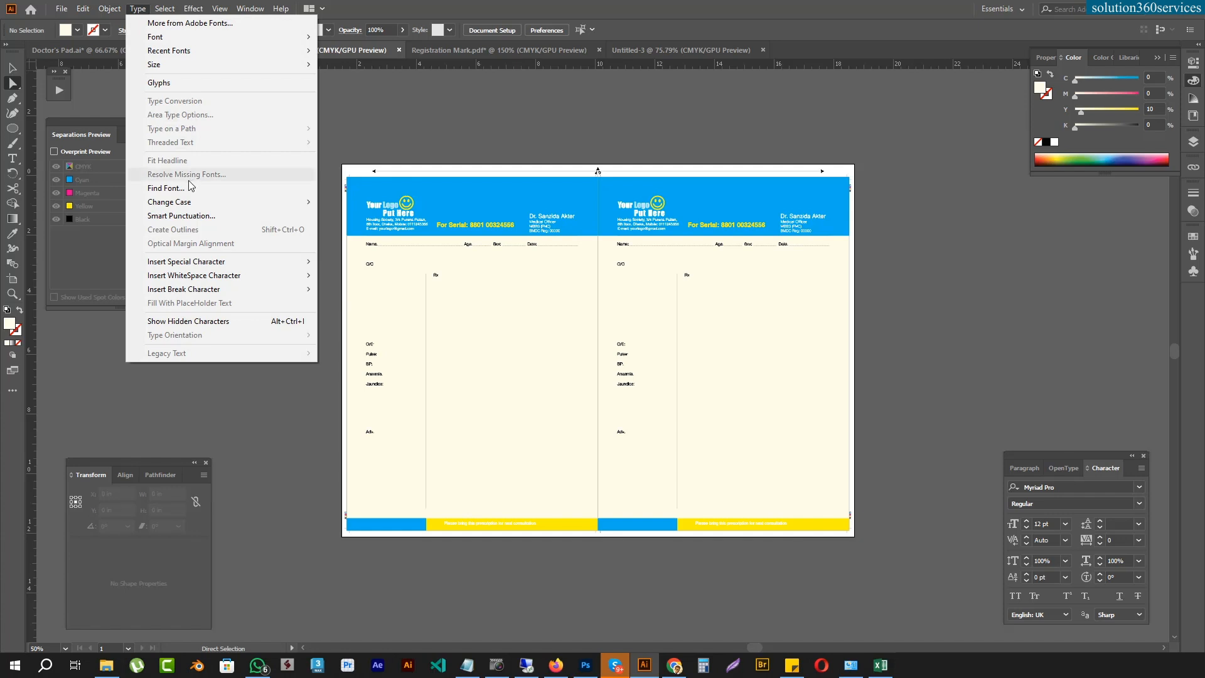
click(166, 188)
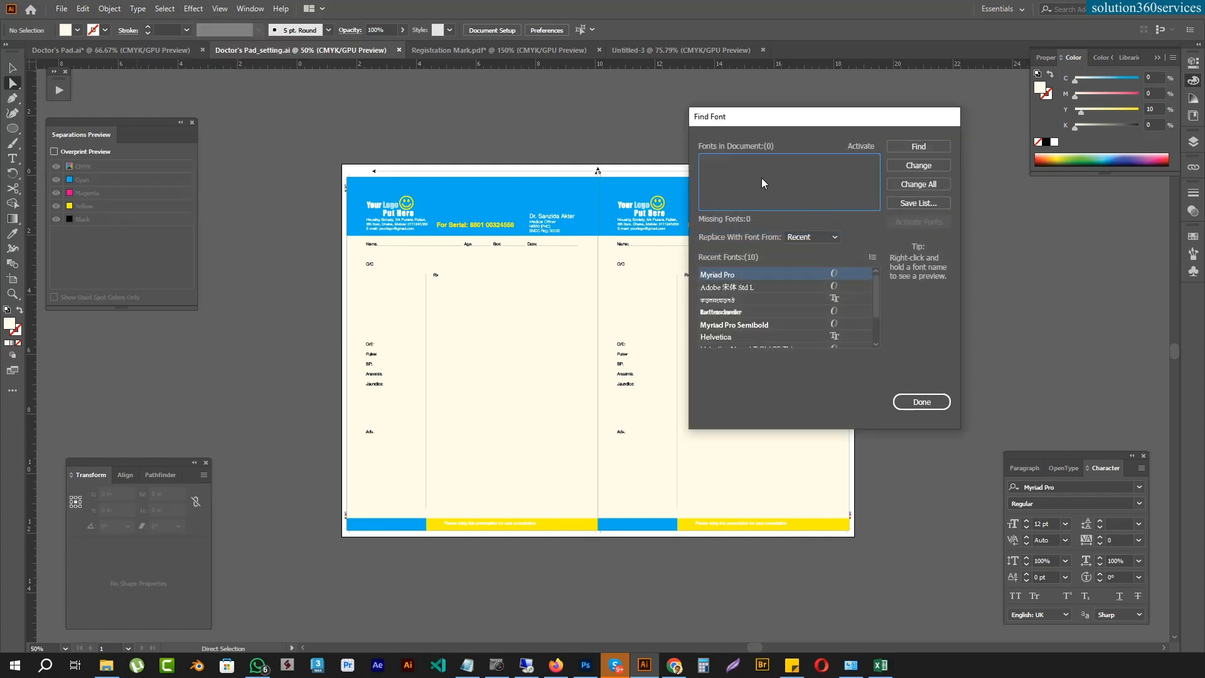
click(922, 402)
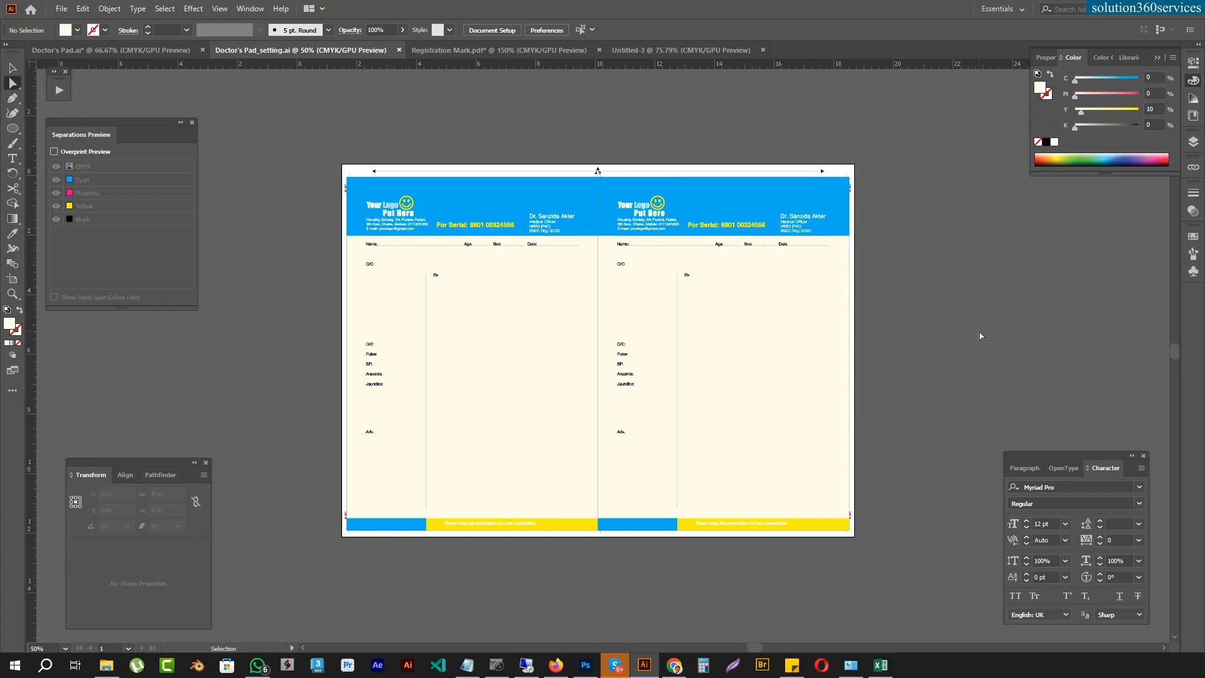
- Apply Overprint Black to all the artwork, adding it to 100% black fills and strokes
key(ctrl+a)
click(83, 9)
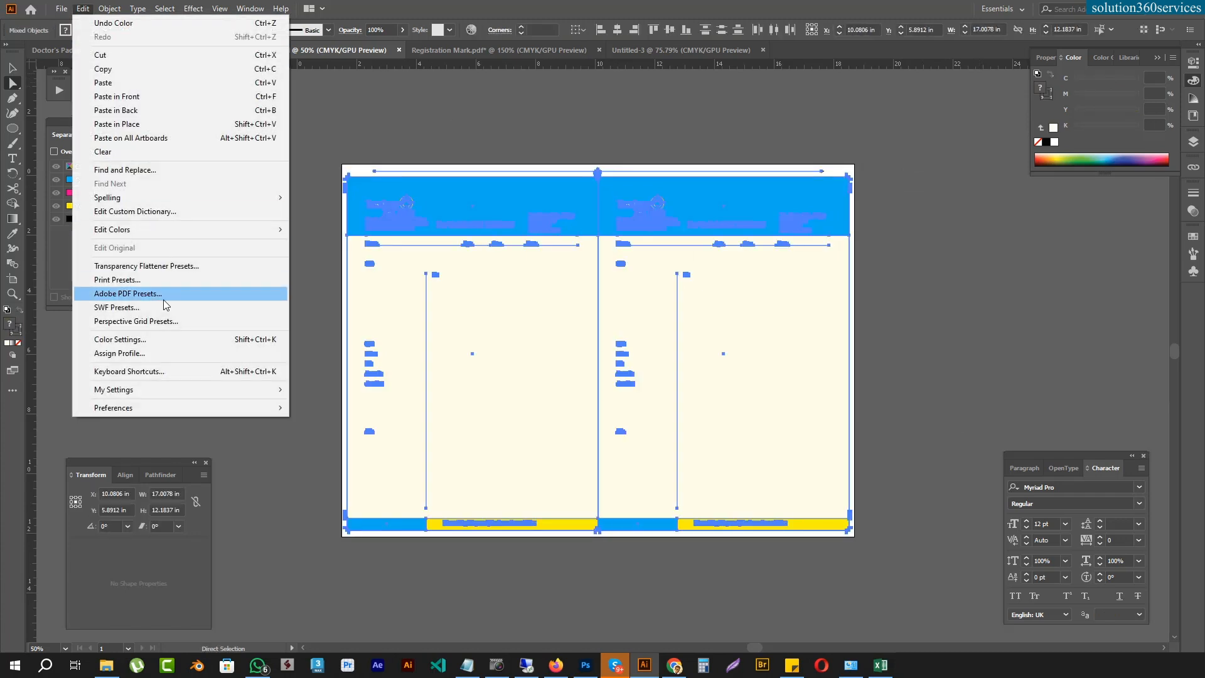
mouse_move(146, 233)
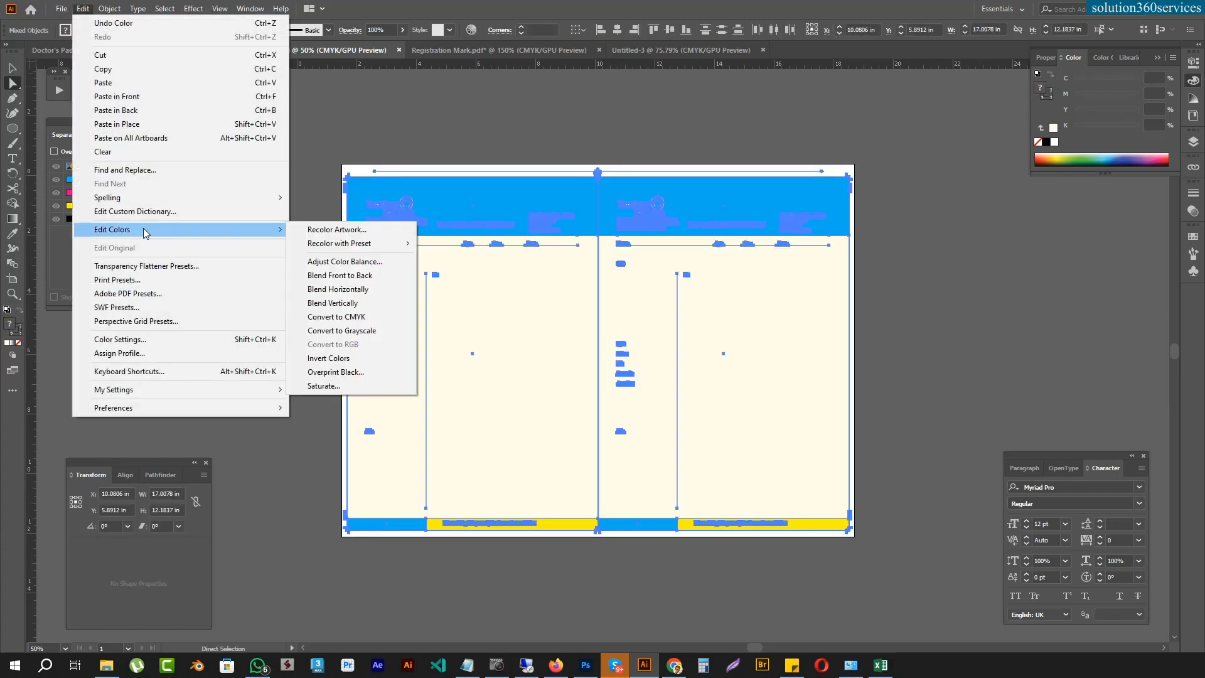
click(388, 374)
click(571, 400)
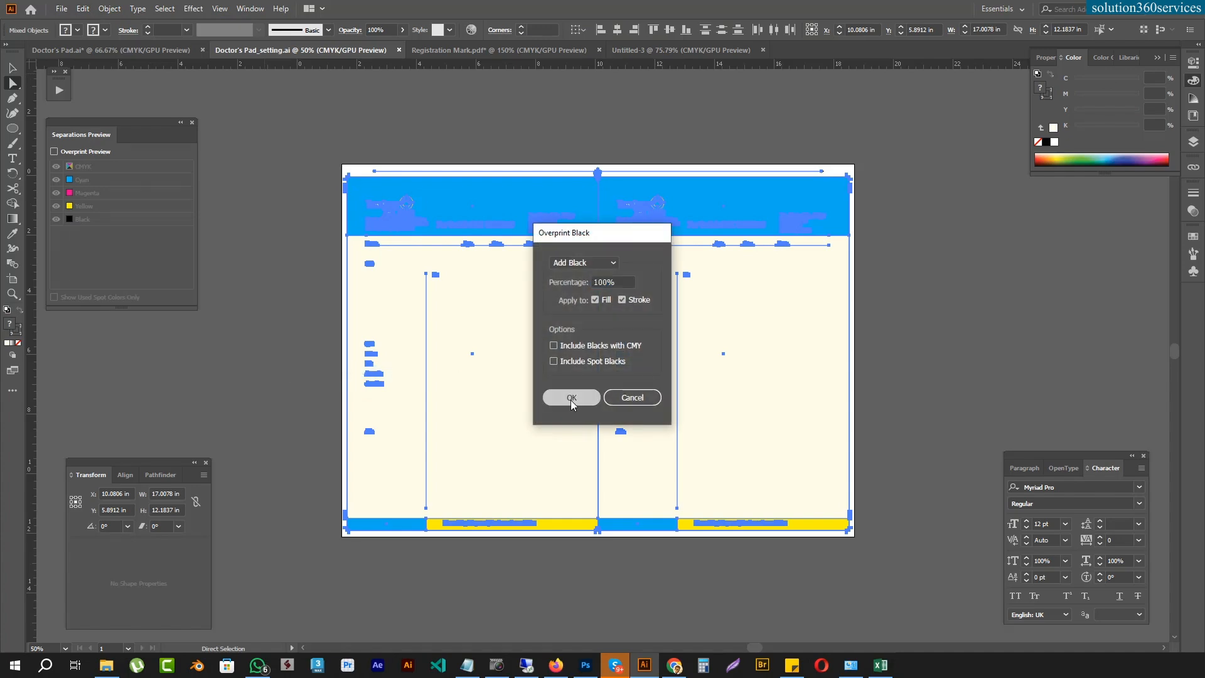
- Switch to Firefox, open the Adobe Illustrator tutorials page and find the Black Color Overprint entry under Design & Output Settings
click(556, 665)
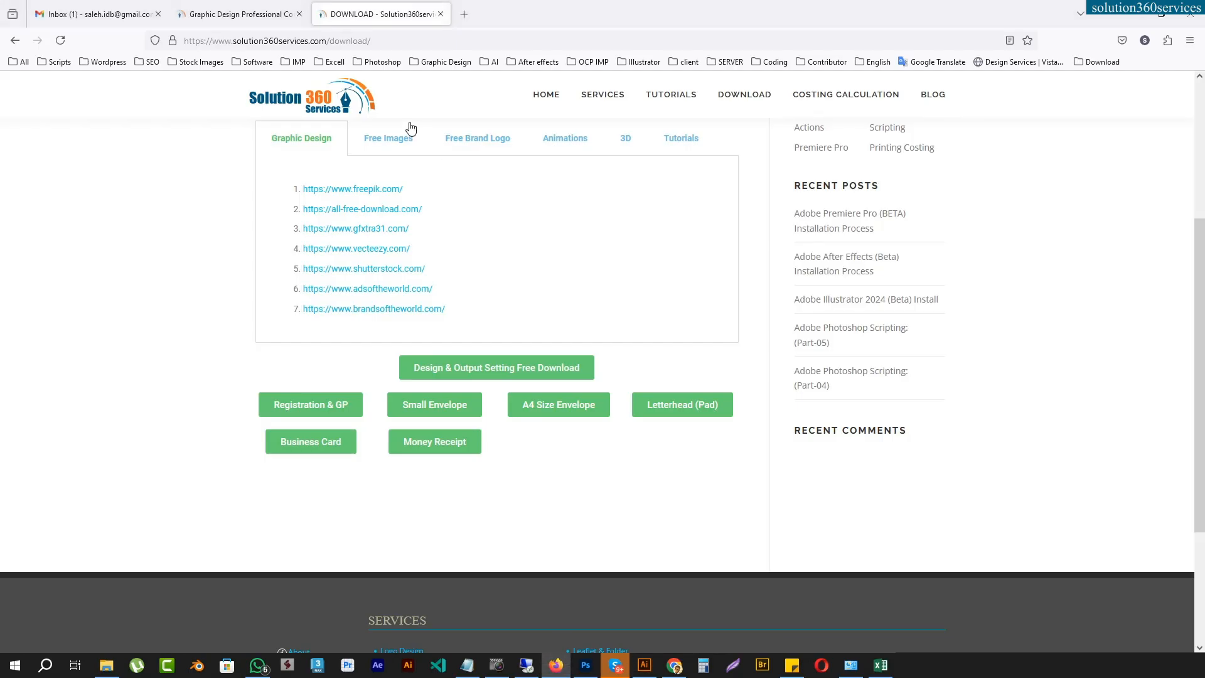
click(248, 13)
mouse_move(671, 111)
click(708, 173)
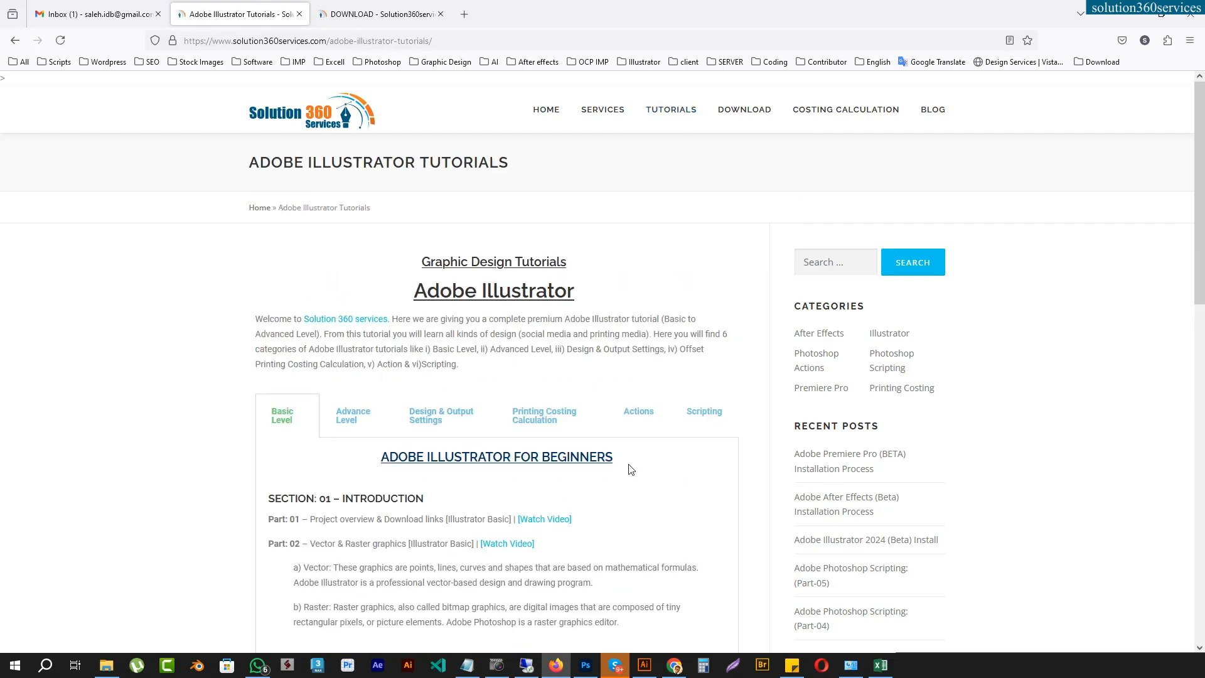
scroll(630, 465, down, 4)
scroll(630, 468, up, 1)
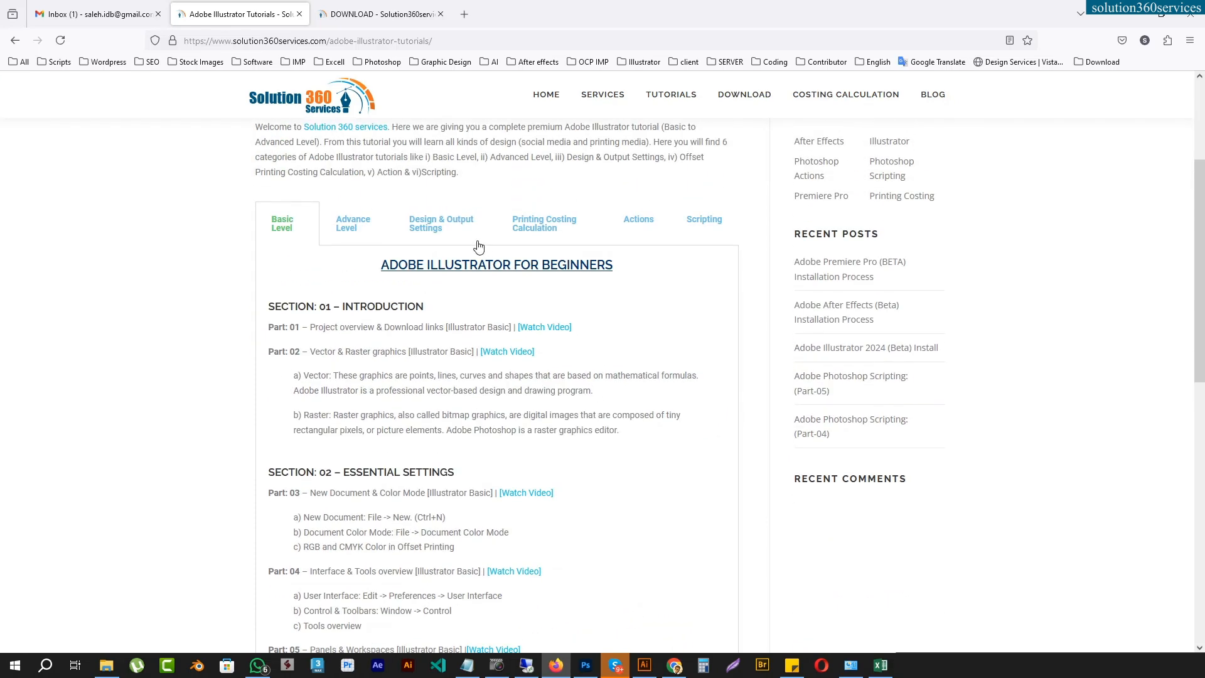
click(423, 221)
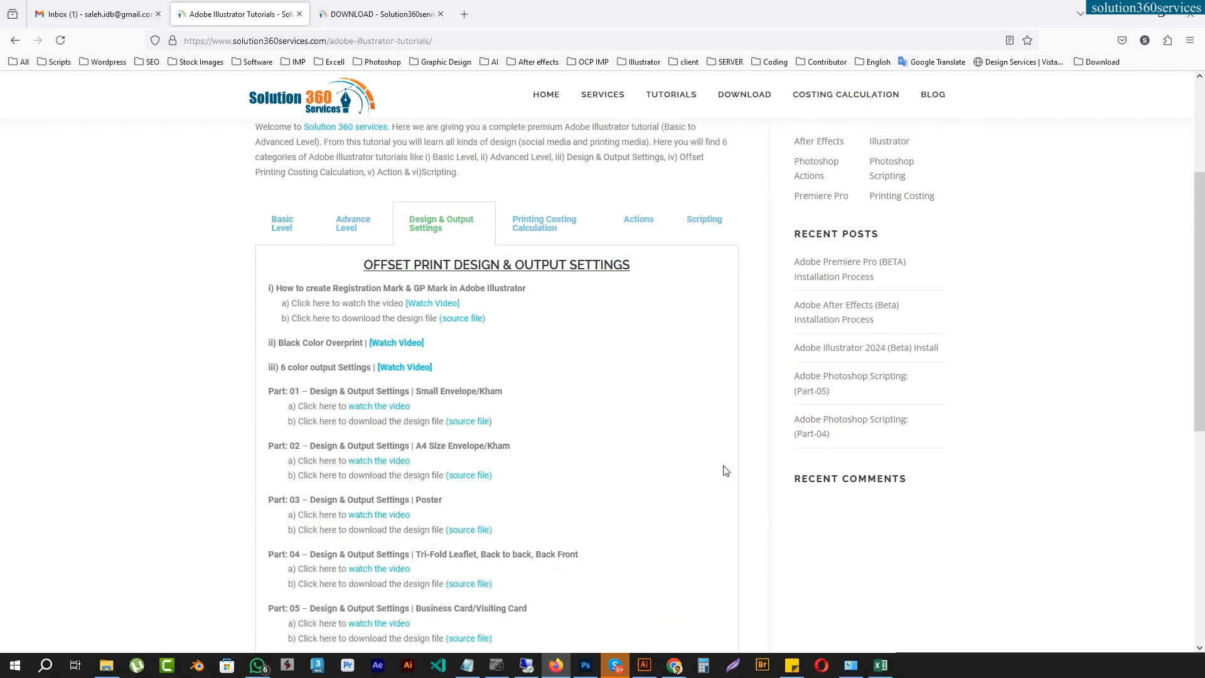
drag(280, 343, 361, 347)
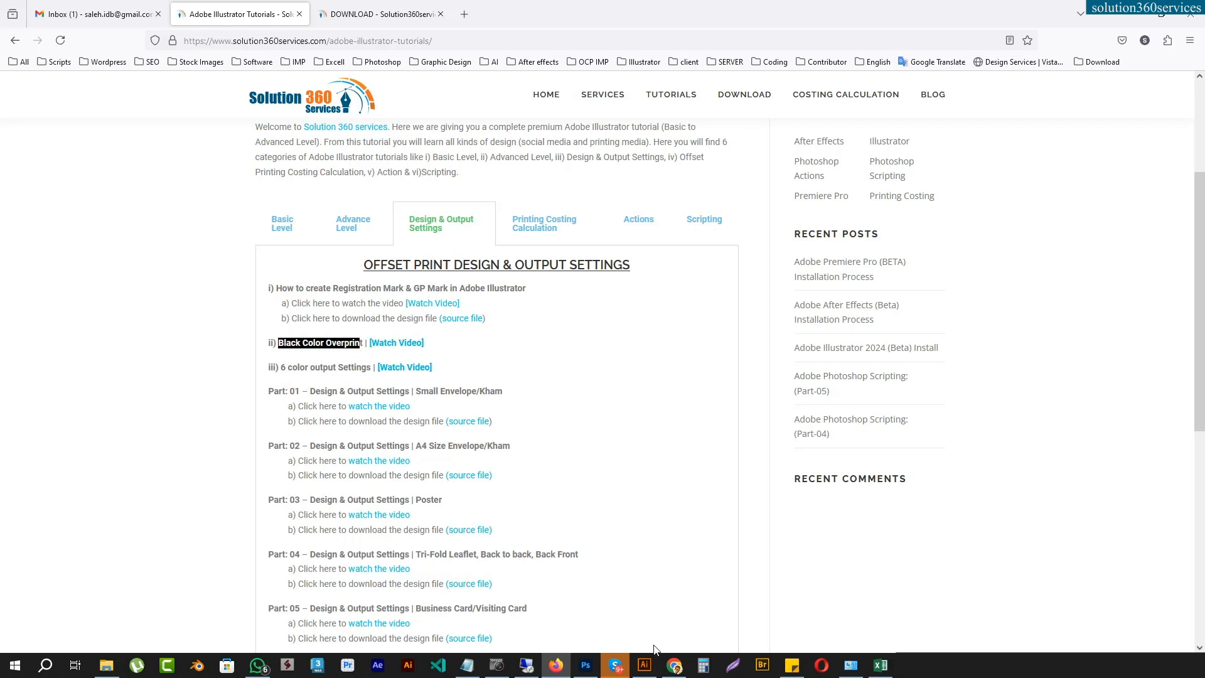
- Switch to Illustrator and save the layout as the Illustrator EPS file Doctor's Pad_setting in the Illustrator 2020 EPS version
click(644, 665)
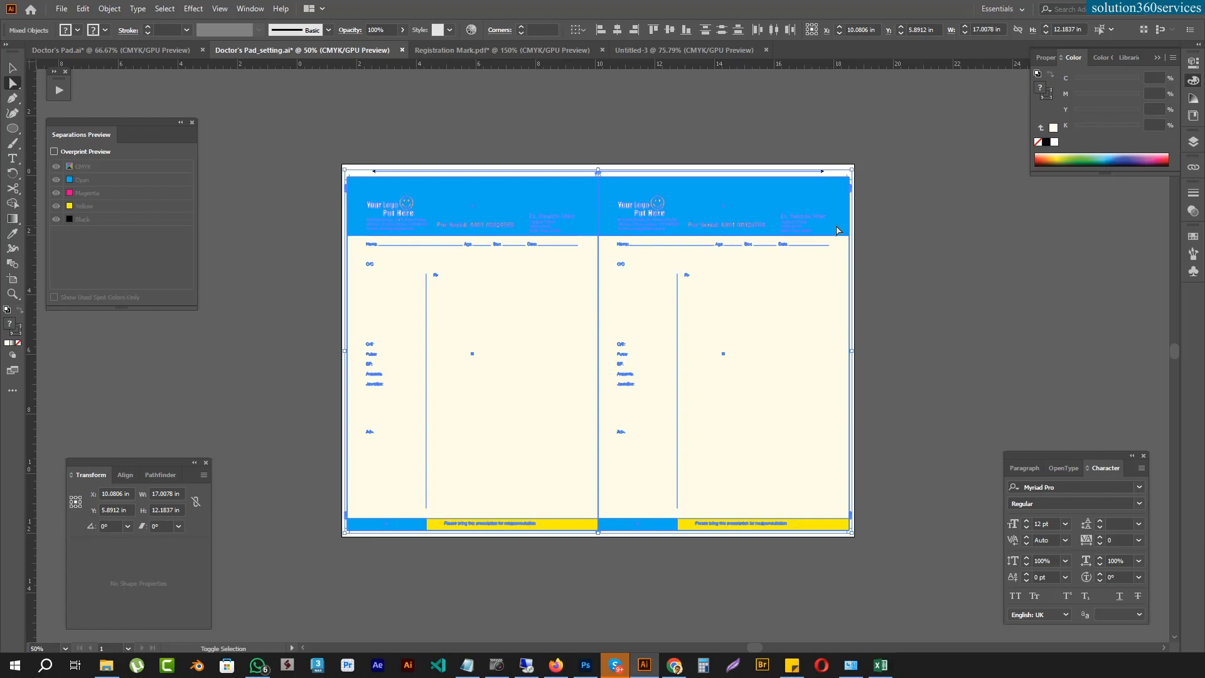
key(ctrl+shift+s)
click(177, 271)
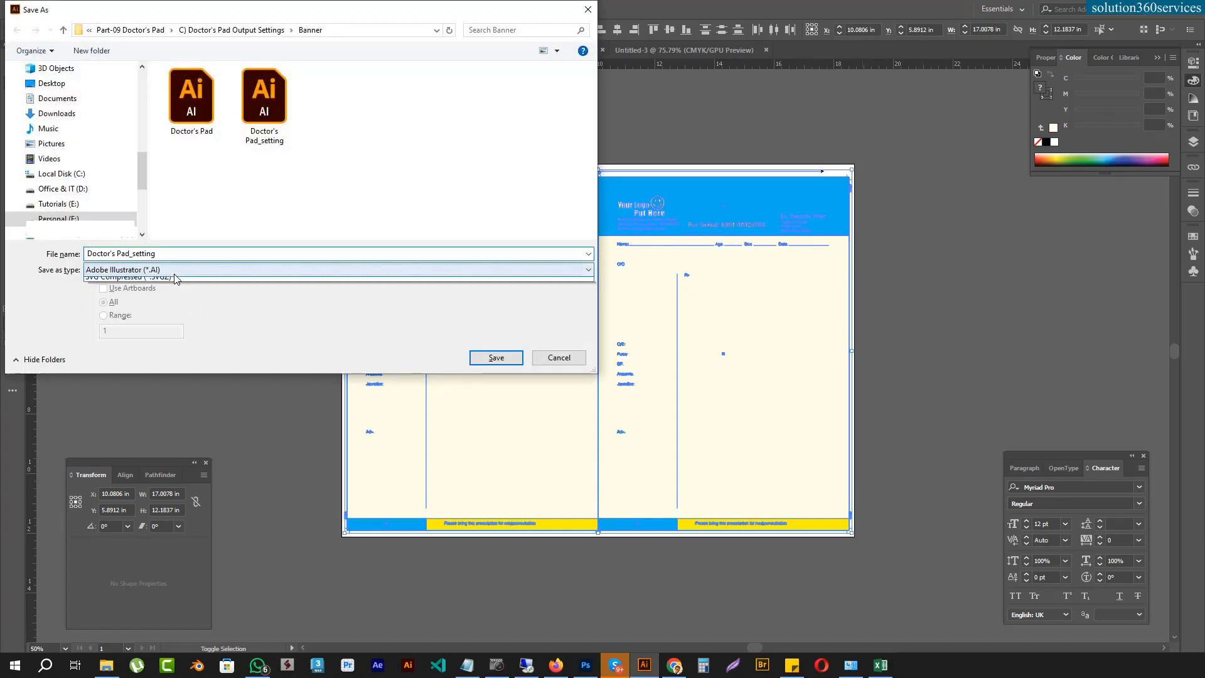
click(162, 296)
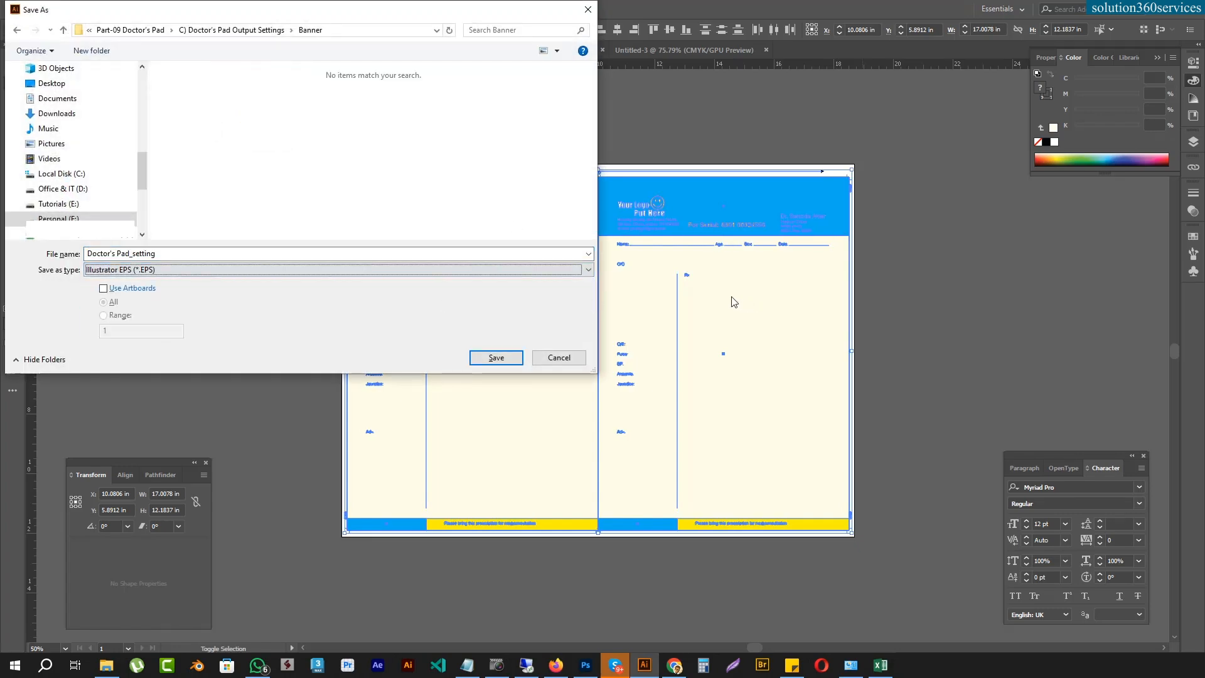
click(495, 358)
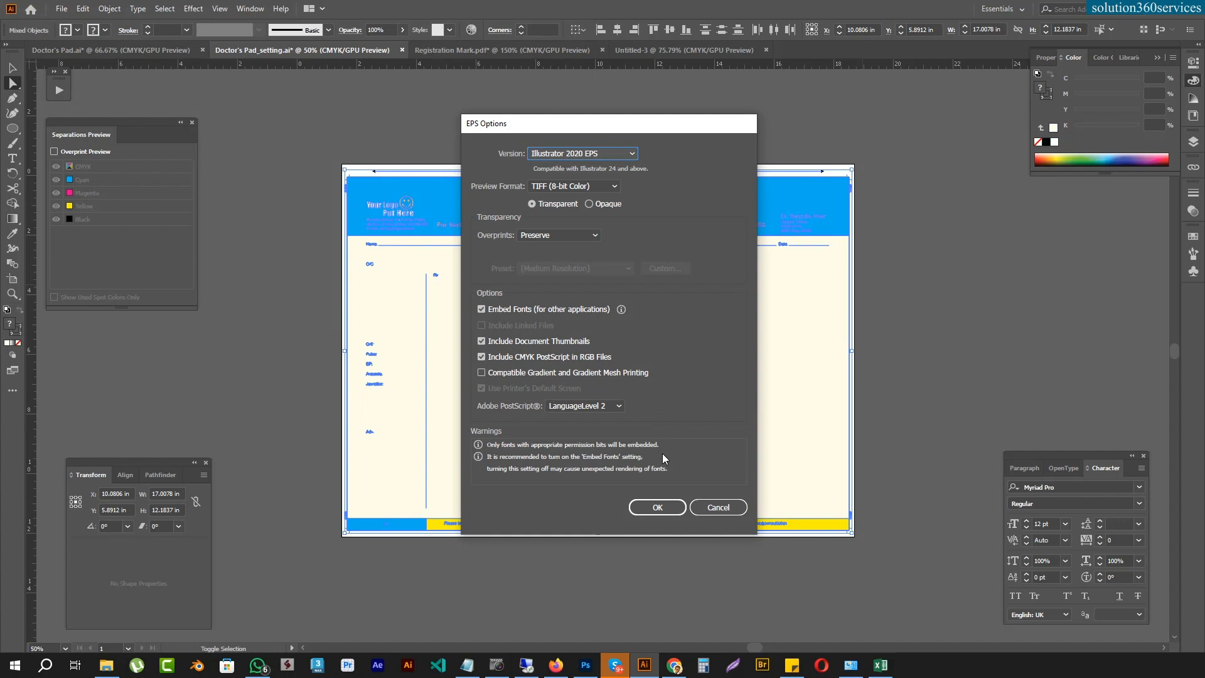
click(656, 507)
click(1029, 328)
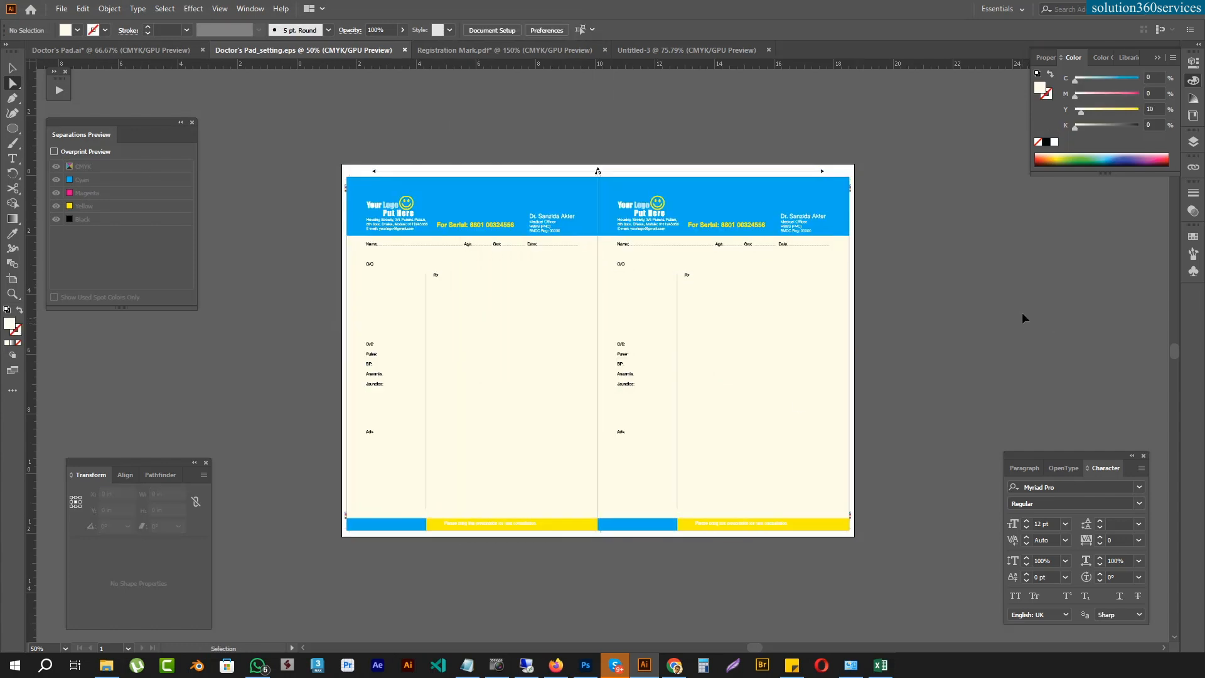
- Close the saved EPS layout and reopen Doctor's Pad_setting.eps from the recent files
key(ctrl+w)
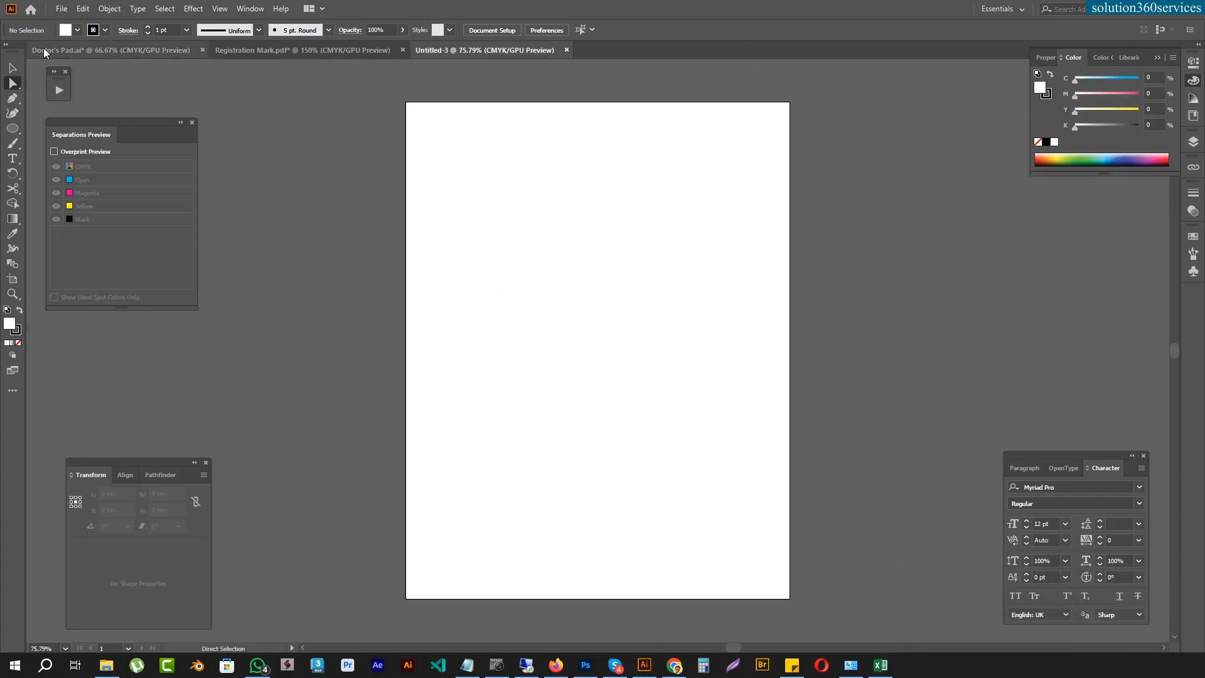
click(61, 9)
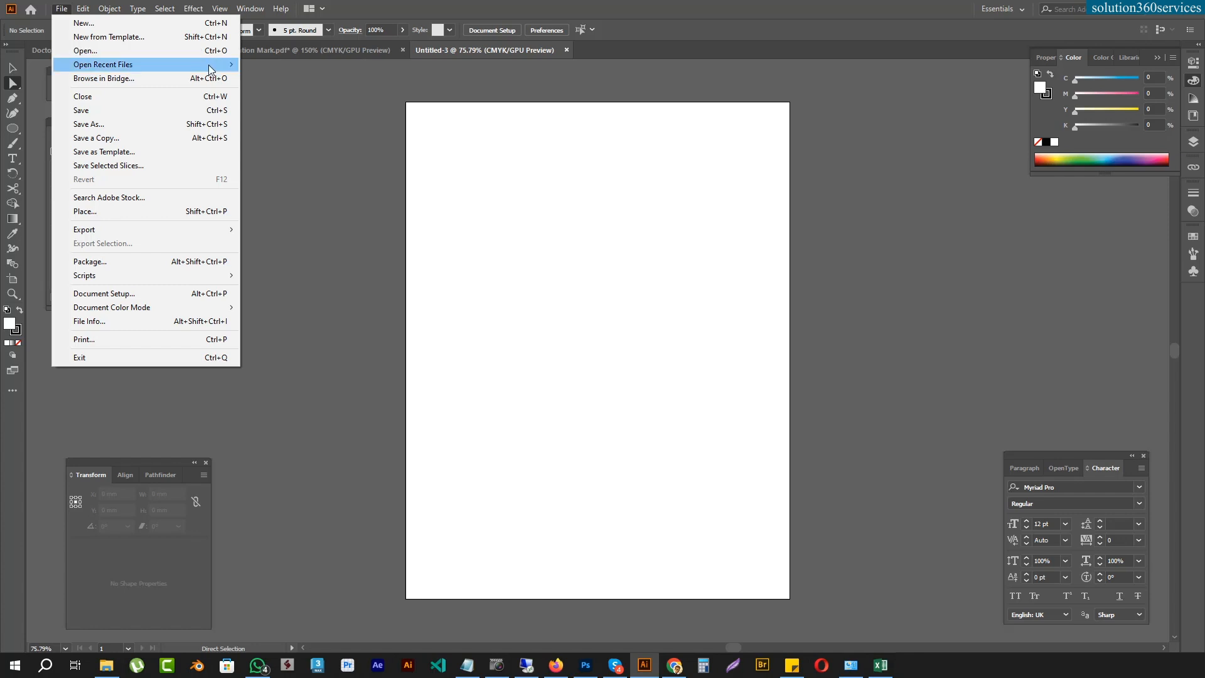
click(270, 63)
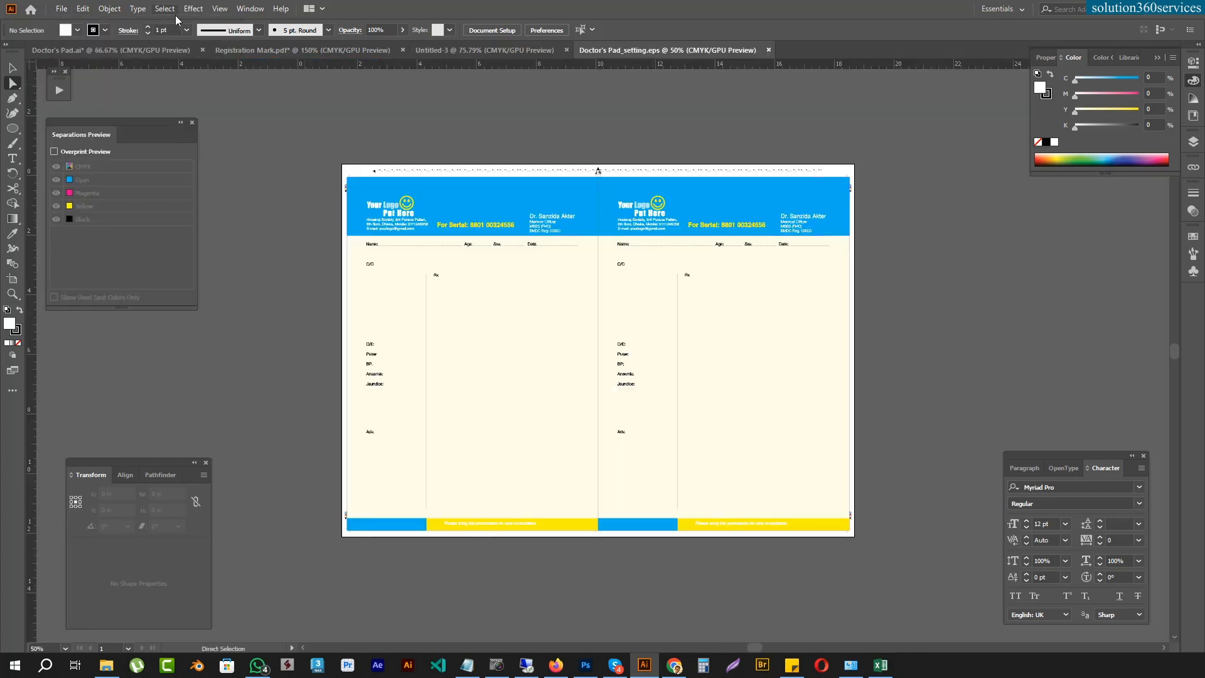
- Check the reopened EPS file for used and missing fonts with Find Font
click(137, 9)
click(166, 188)
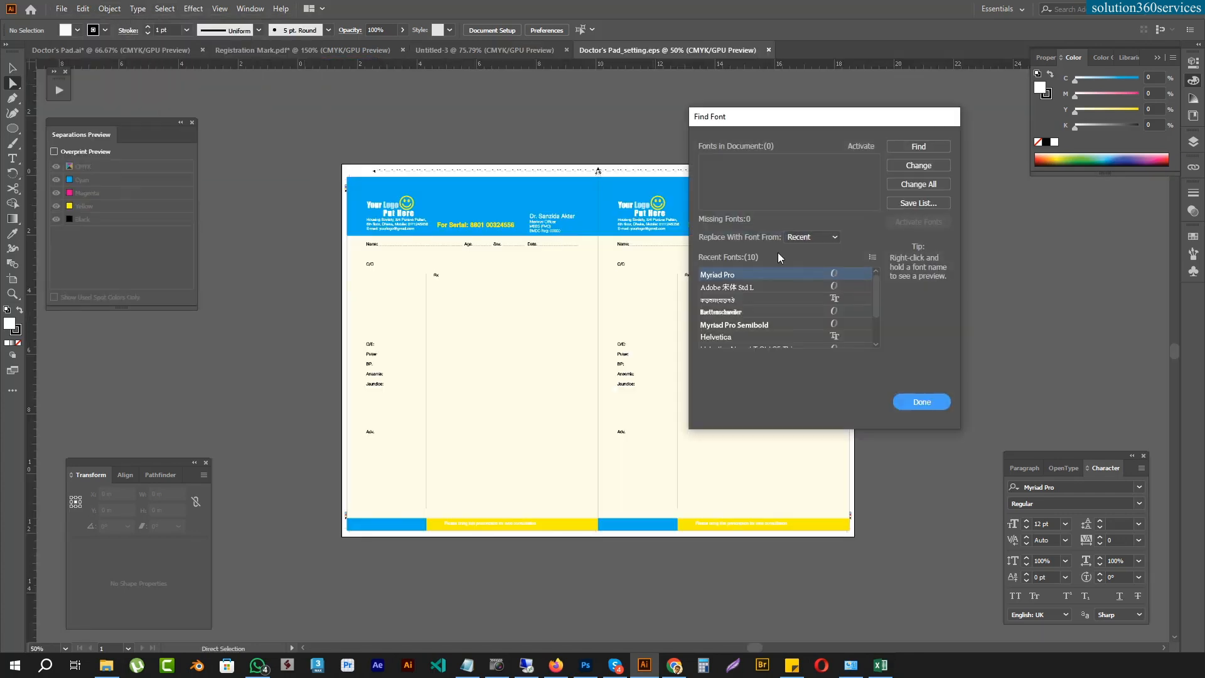
click(940, 402)
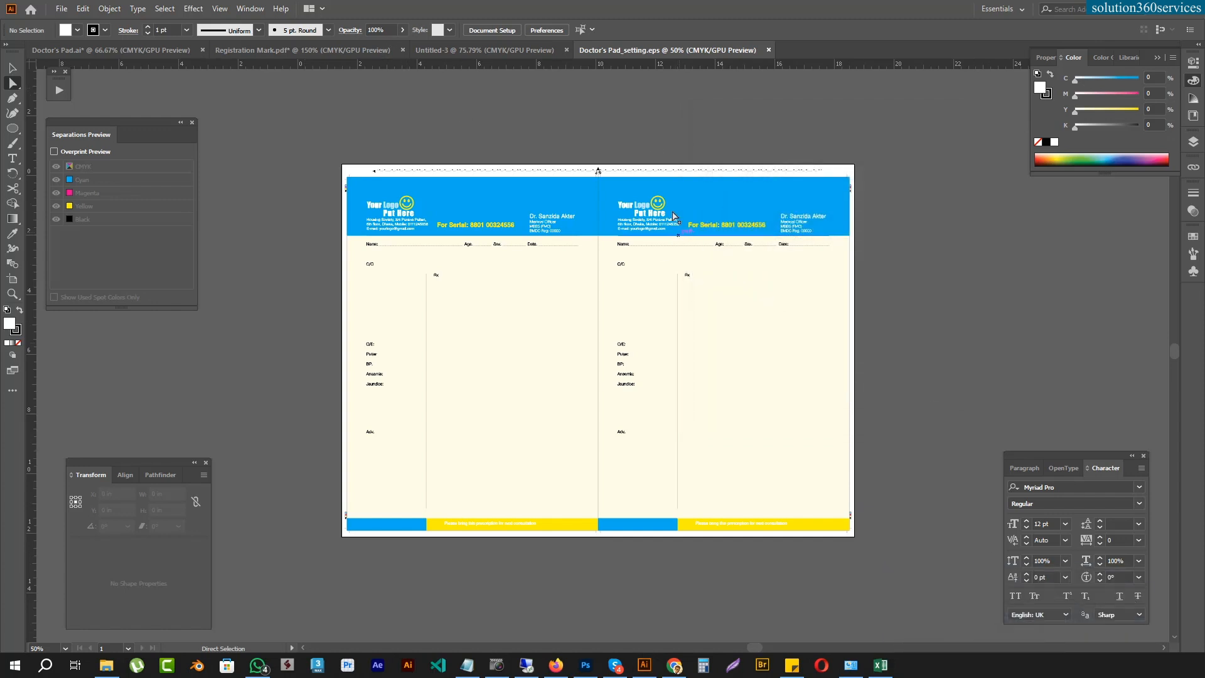
click(138, 10)
click(157, 186)
click(909, 403)
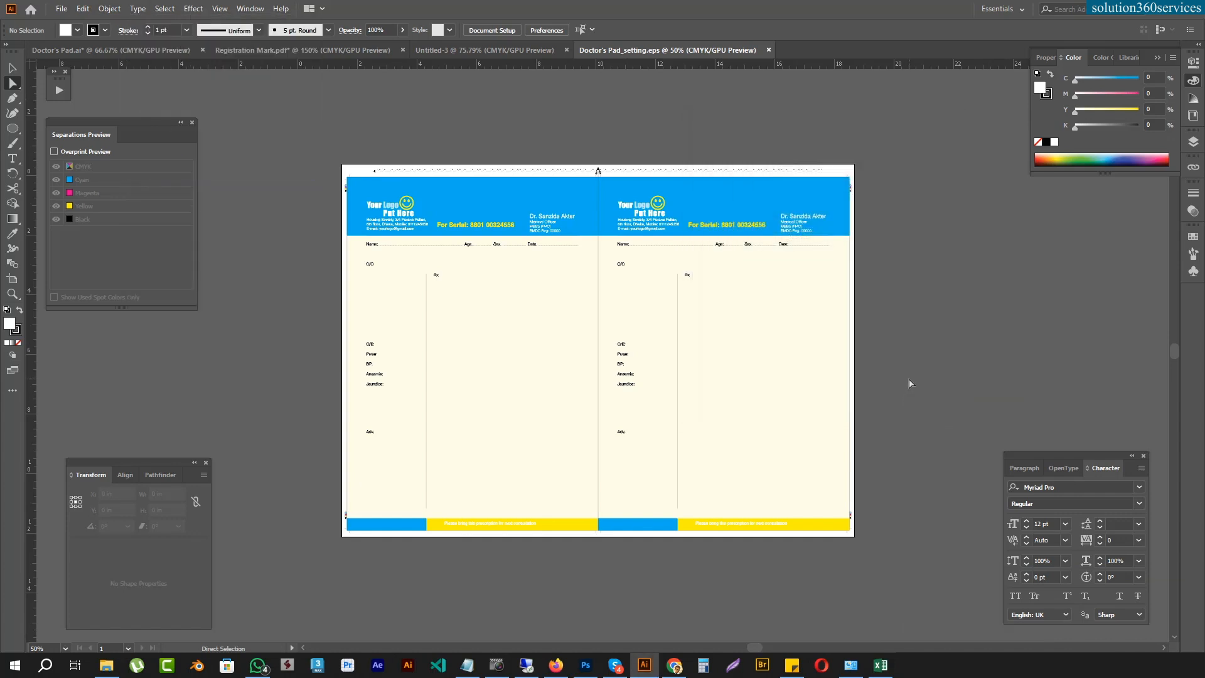
- Turn on Overprint Preview for the EPS file and examine the artwork, footer bars and cut marks up close
click(249, 9)
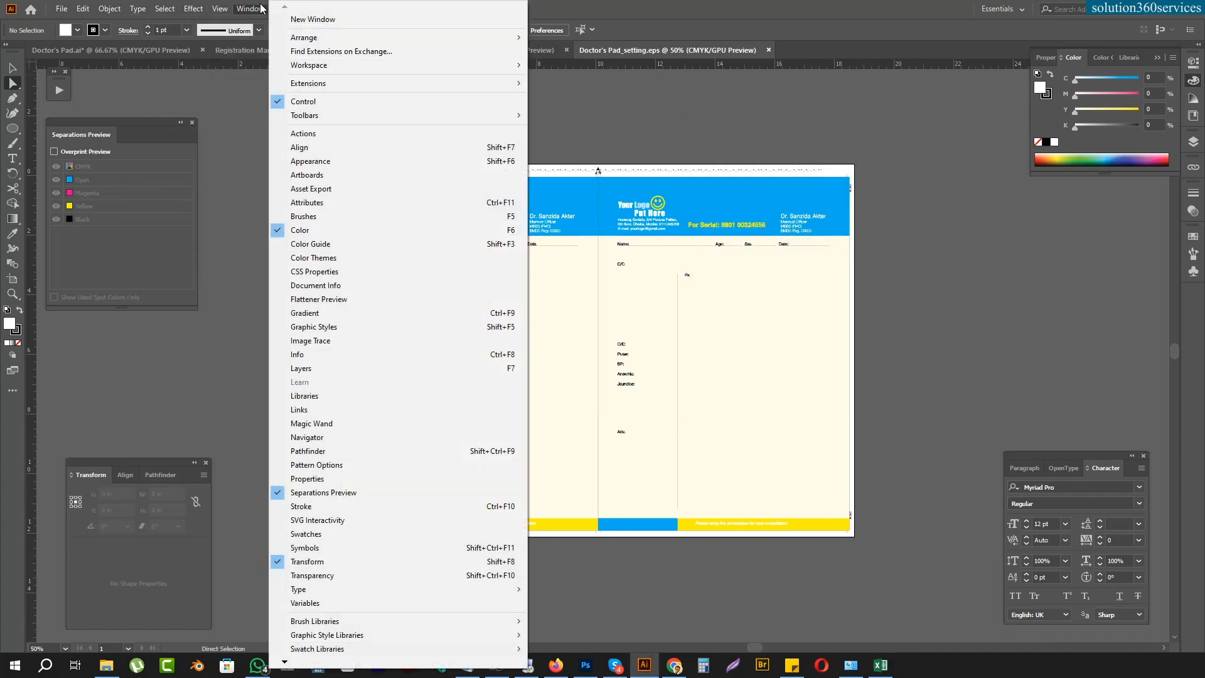
mouse_move(188, 9)
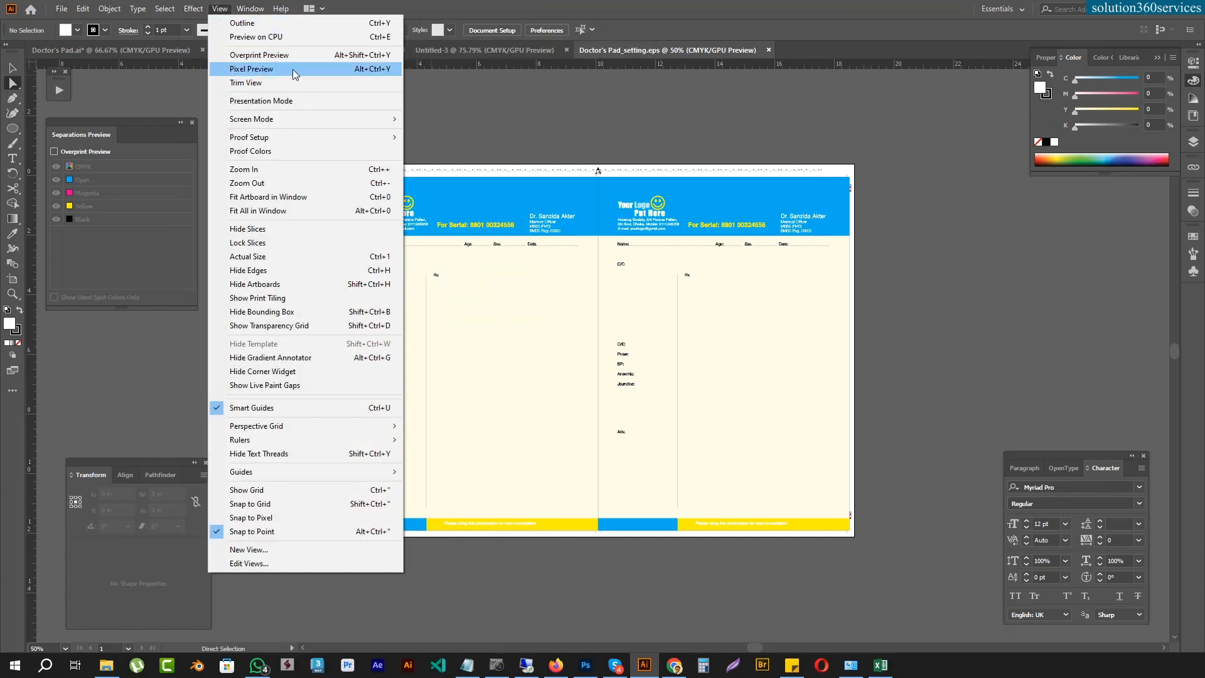
click(292, 56)
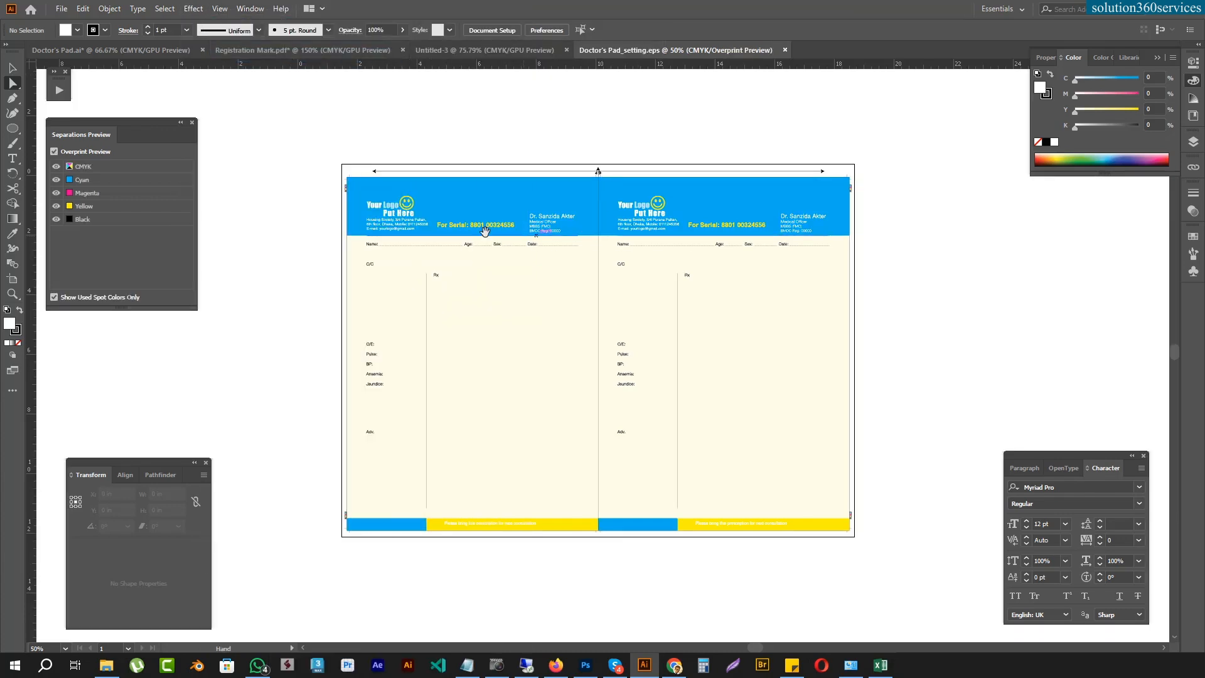
drag(735, 320, 732, 330)
drag(471, 207, 119, 308)
drag(1130, 405, 984, 210)
drag(648, 480, 904, 69)
drag(550, 447, 782, 144)
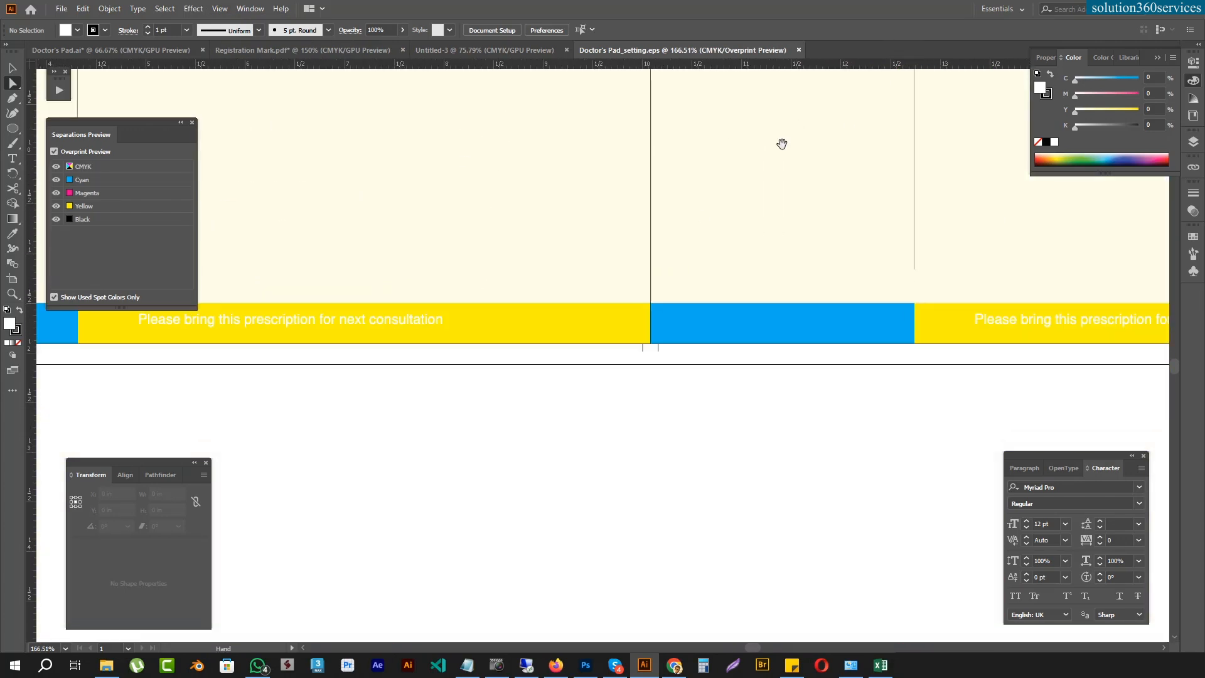
key(ctrl+1)
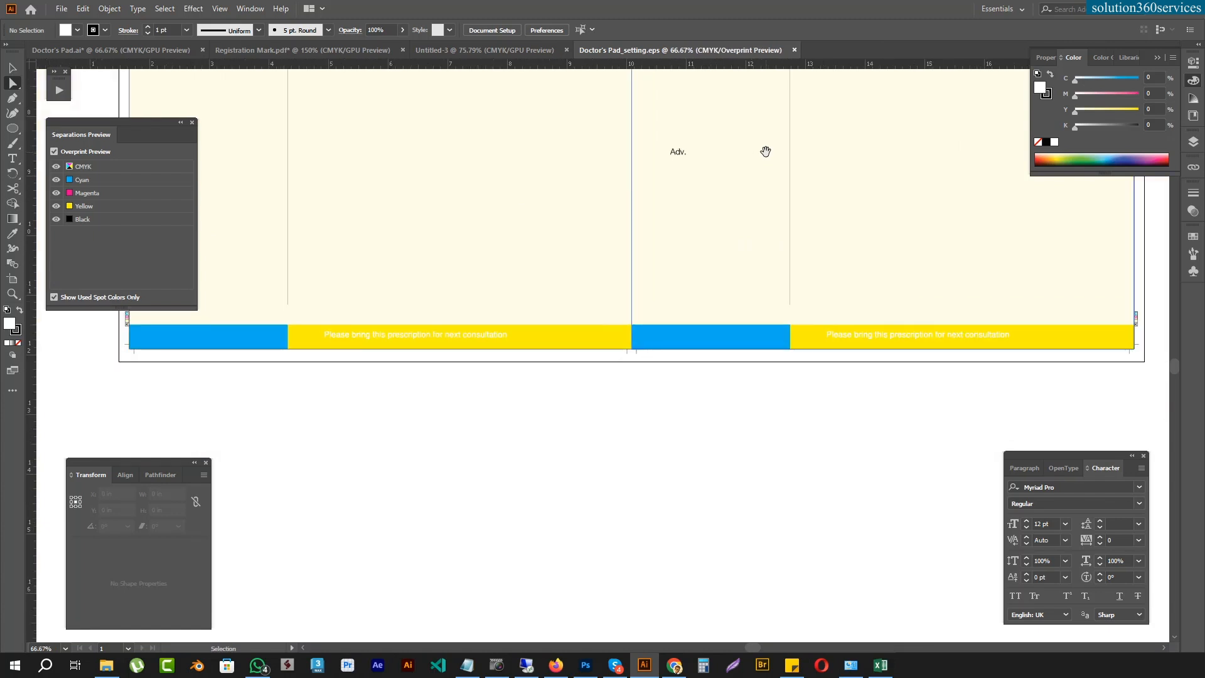
drag(474, 356, 964, 292)
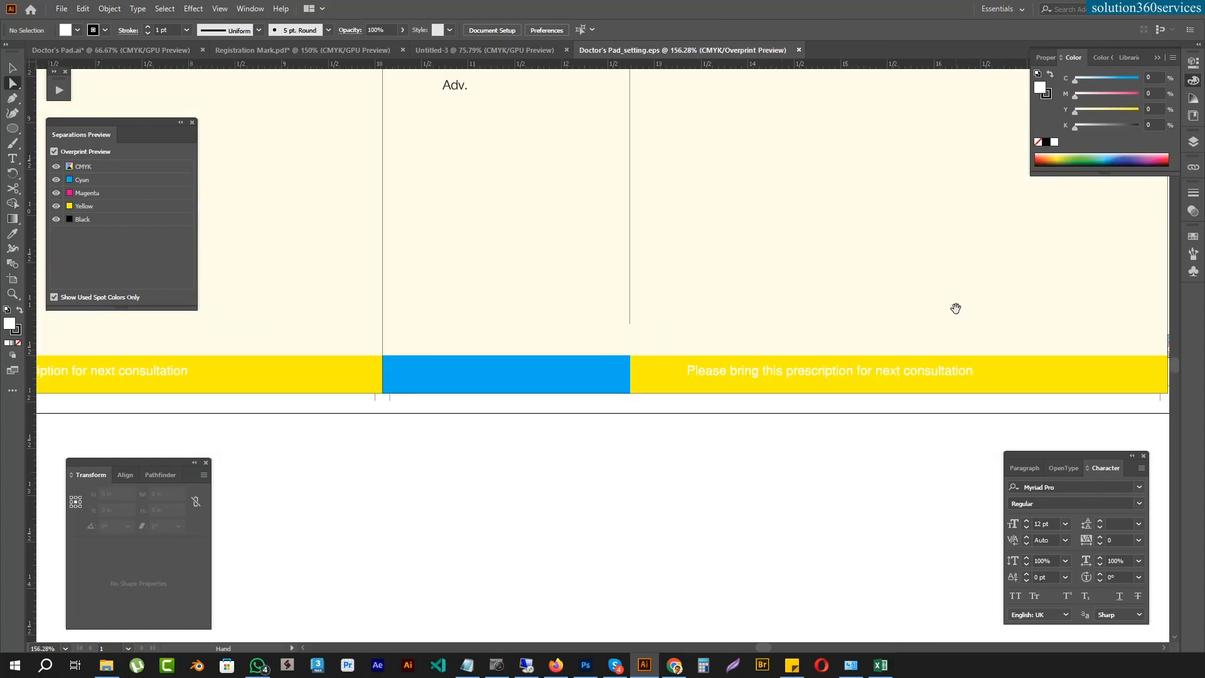
key(ctrl+0)
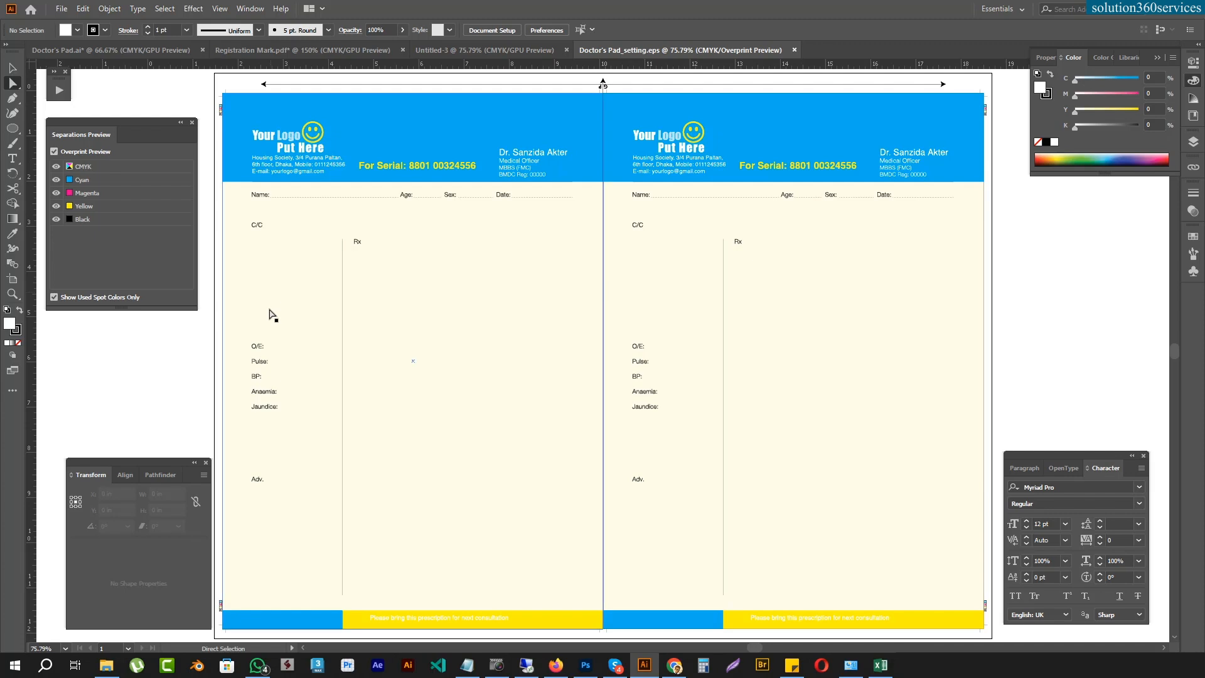
- Switch to Firefox, review the Design & Output Settings tutorials, and browse the parts on the Graphic Design Professional Course page
click(556, 665)
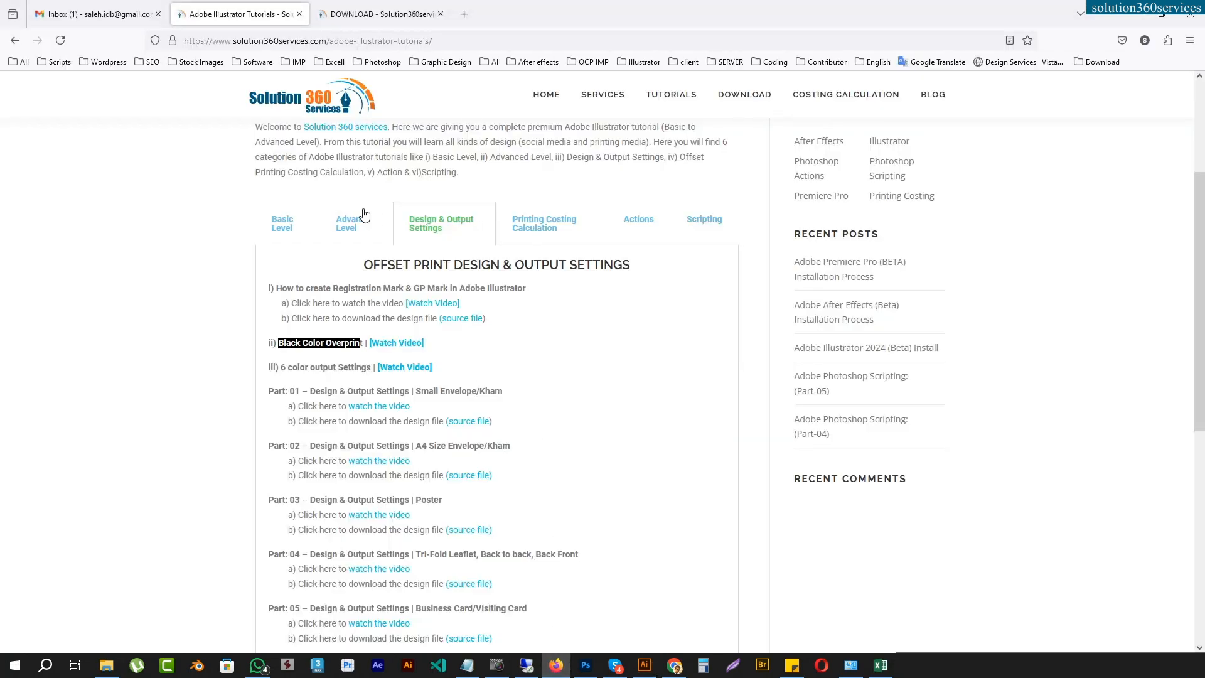
scroll(520, 398, down, 5)
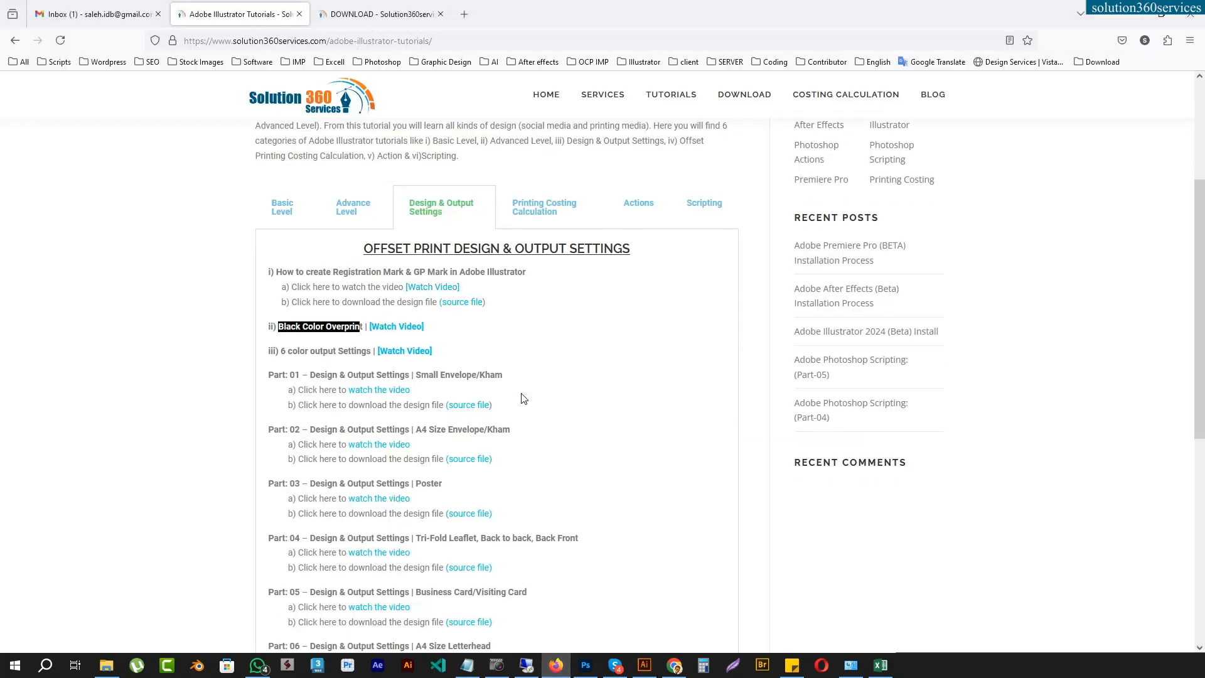
scroll(463, 345, up, 5)
mouse_move(683, 99)
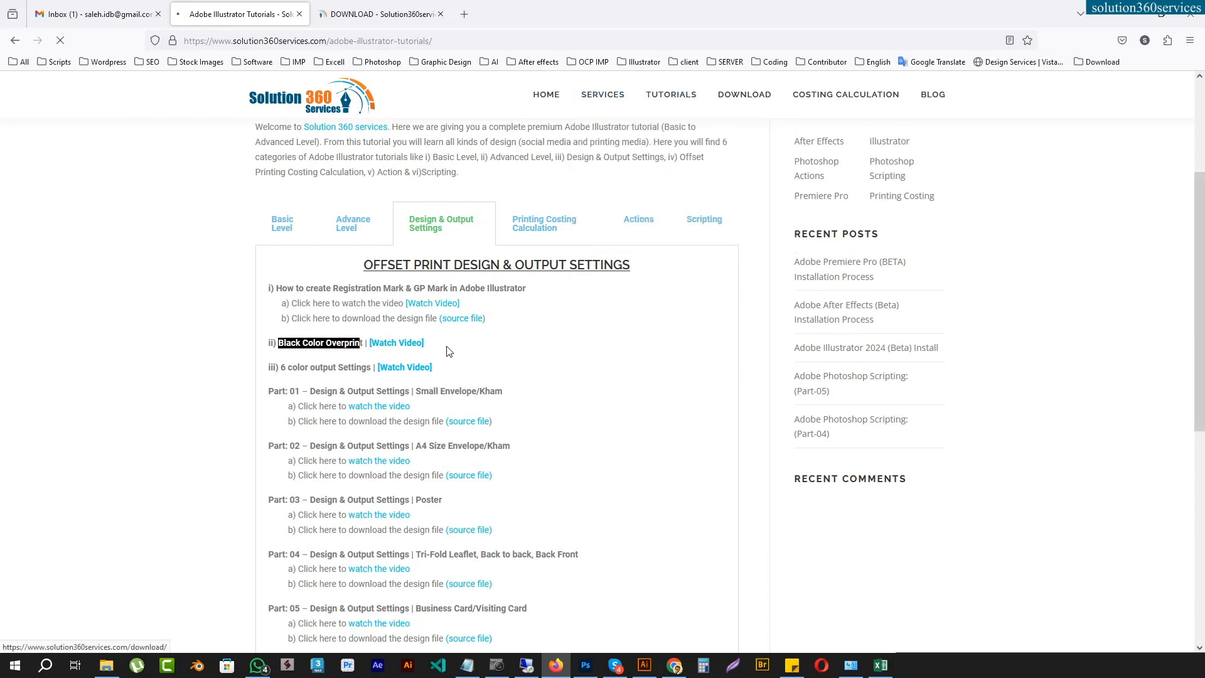
scroll(449, 350, down, 10)
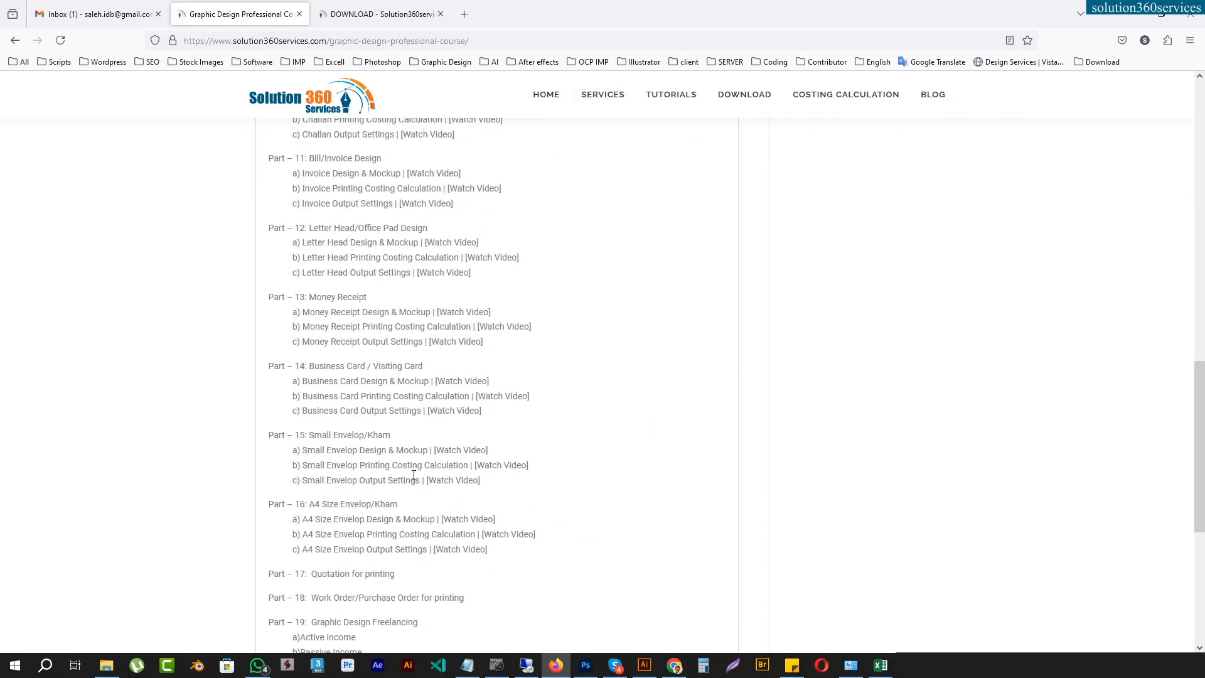